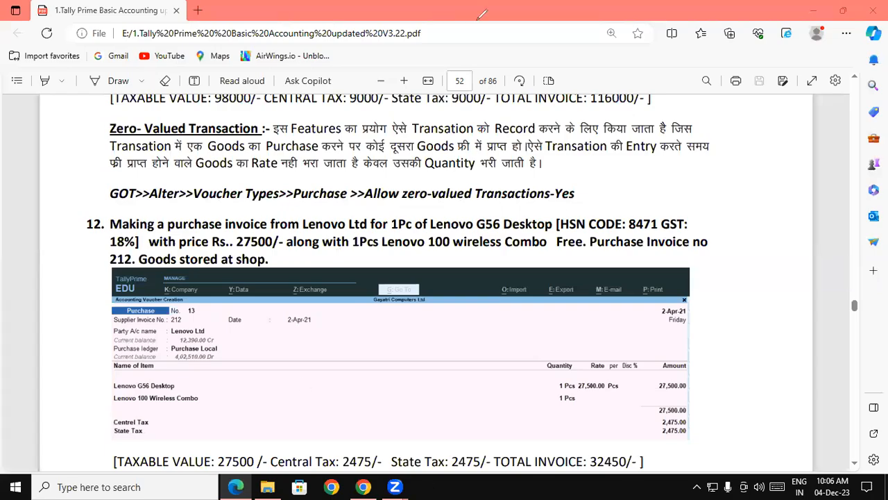
Step: Annotate the zero-valued transaction section of the PDF with freehand pen notes
mouse_move(471, 21)
mouse_down()
mouse_move(505, 19)
mouse_move(475, 50)
mouse_move(557, 29)
mouse_move(601, 41)
mouse_move(630, 15)
mouse_move(668, 14)
mouse_up()
drag(657, 16, 657, 46)
drag(452, 111, 734, 74)
mouse_move(482, 178)
mouse_down()
mouse_move(495, 128)
mouse_move(531, 167)
mouse_move(531, 144)
mouse_move(564, 154)
mouse_move(628, 111)
mouse_move(633, 143)
mouse_up()
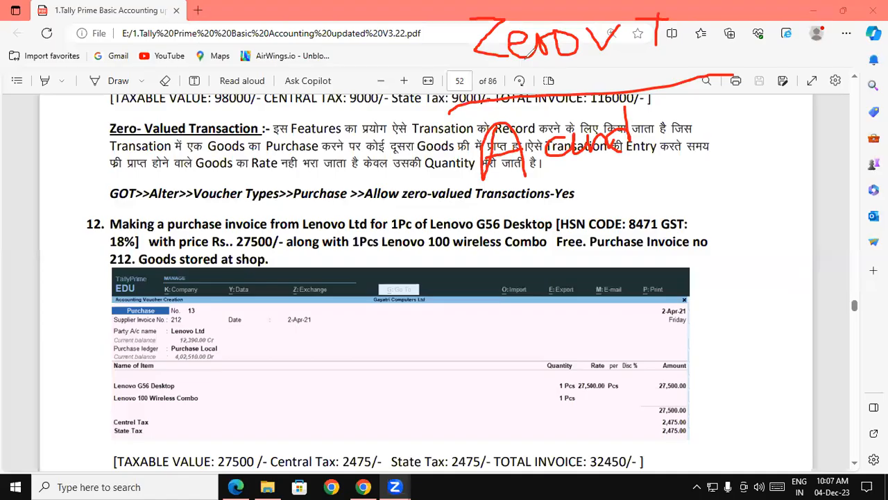
mouse_move(569, 214)
mouse_down()
mouse_move(575, 202)
mouse_move(590, 230)
mouse_move(588, 216)
mouse_move(605, 203)
mouse_move(612, 222)
mouse_up()
mouse_move(622, 195)
mouse_down()
mouse_move(621, 226)
mouse_move(637, 195)
mouse_up()
mouse_move(629, 198)
mouse_down()
mouse_move(645, 203)
mouse_move(656, 189)
mouse_move(684, 207)
mouse_up()
drag(687, 161, 691, 206)
mouse_move(642, 123)
mouse_down()
mouse_move(655, 142)
mouse_move(676, 118)
mouse_move(722, 133)
mouse_up()
mouse_move(730, 104)
mouse_down()
mouse_move(742, 116)
mouse_move(733, 134)
mouse_up()
drag(767, 108, 766, 125)
mouse_move(791, 92)
mouse_down()
mouse_move(789, 125)
mouse_move(799, 124)
mouse_up()
mouse_move(826, 94)
mouse_down()
mouse_move(832, 117)
mouse_move(867, 77)
mouse_up()
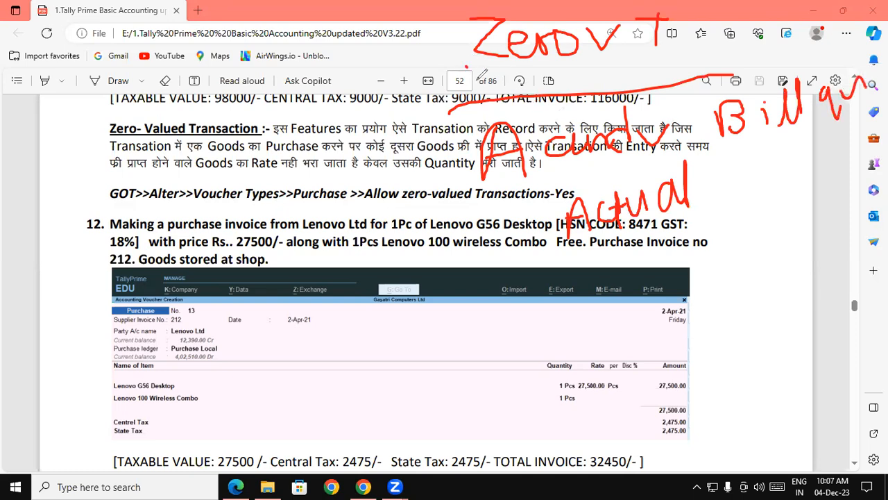
Step: Add more freehand notes and arrows around the purchase example, then clear the annotations
mouse_move(568, 264)
mouse_down()
mouse_move(594, 291)
mouse_move(611, 258)
mouse_up()
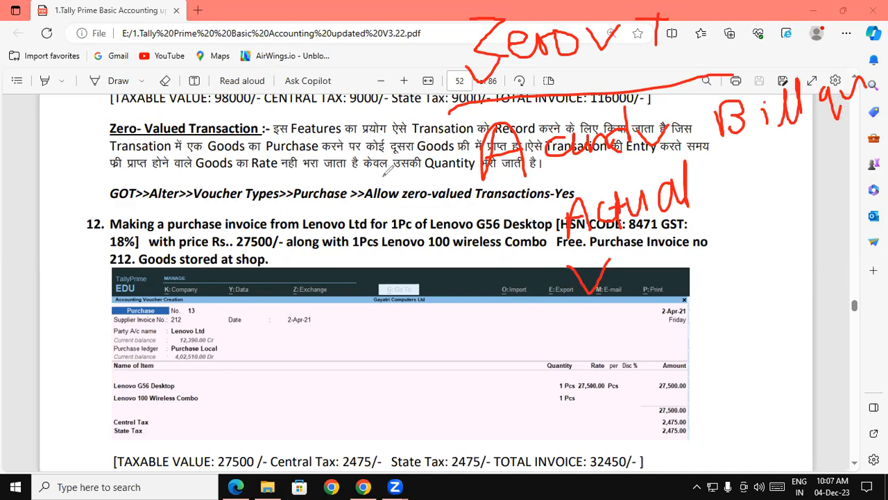
mouse_move(88, 67)
mouse_down()
mouse_move(94, 108)
mouse_move(109, 101)
mouse_move(115, 77)
mouse_up()
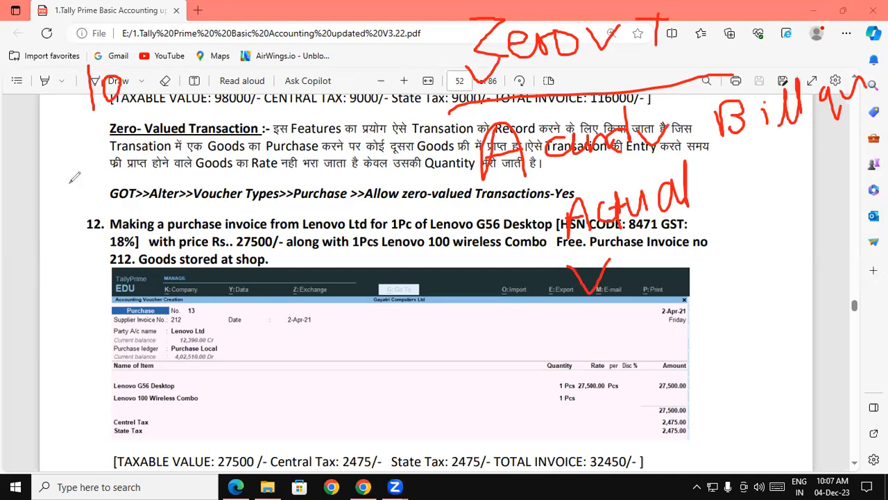
mouse_move(147, 51)
mouse_down()
mouse_move(150, 86)
mouse_move(171, 57)
mouse_move(183, 72)
mouse_up()
drag(88, 145, 109, 108)
drag(188, 80, 222, 64)
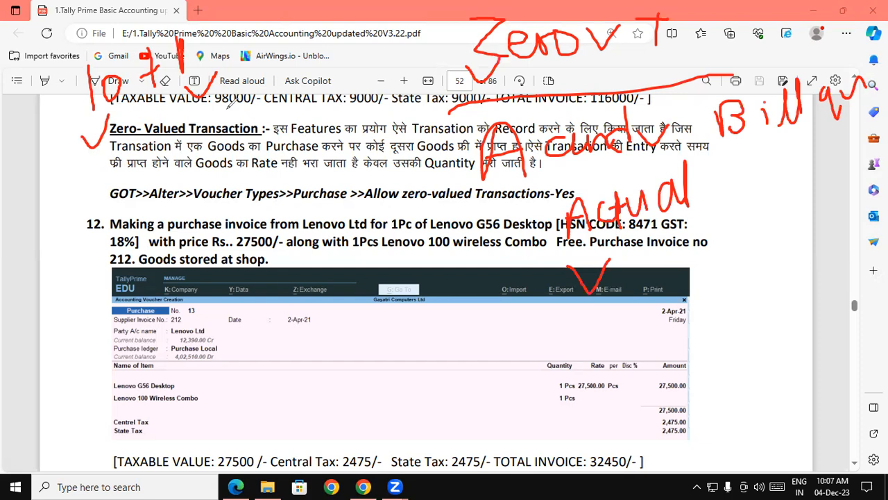
mouse_move(148, 103)
mouse_down()
mouse_move(151, 170)
mouse_move(269, 276)
mouse_move(358, 278)
mouse_move(522, 211)
mouse_move(511, 220)
mouse_up()
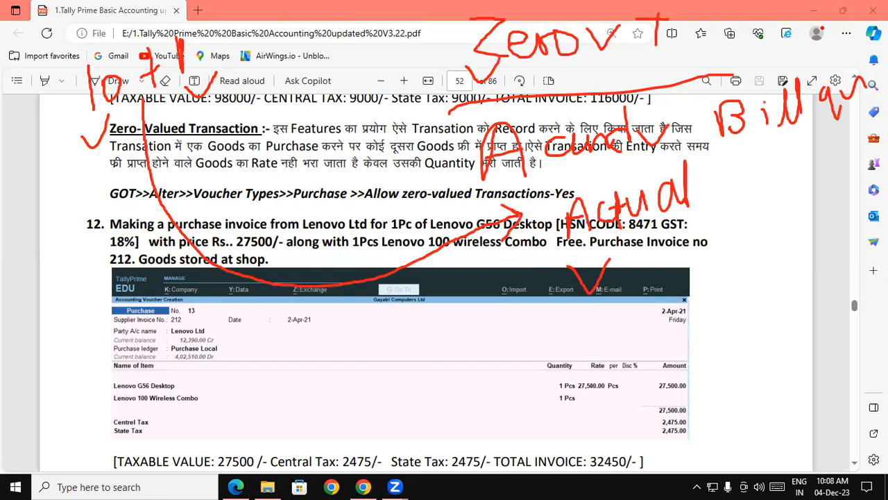
drag(86, 218, 95, 277)
drag(103, 225, 112, 212)
mouse_move(177, 158)
mouse_down()
mouse_move(186, 206)
mouse_move(228, 154)
mouse_move(233, 177)
mouse_up()
mouse_move(246, 129)
mouse_down()
mouse_move(219, 138)
mouse_move(215, 182)
mouse_move(263, 130)
mouse_move(240, 119)
mouse_up()
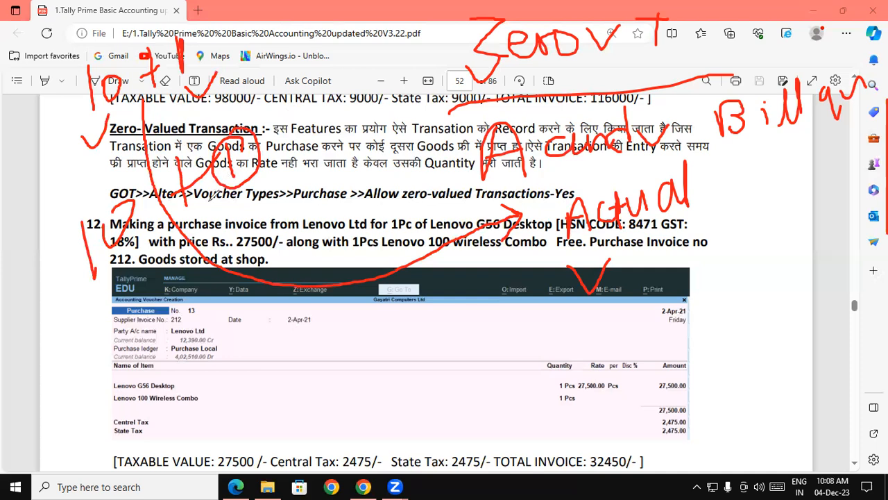
mouse_move(197, 231)
mouse_down()
mouse_move(323, 105)
mouse_move(451, 43)
mouse_move(452, 68)
mouse_up()
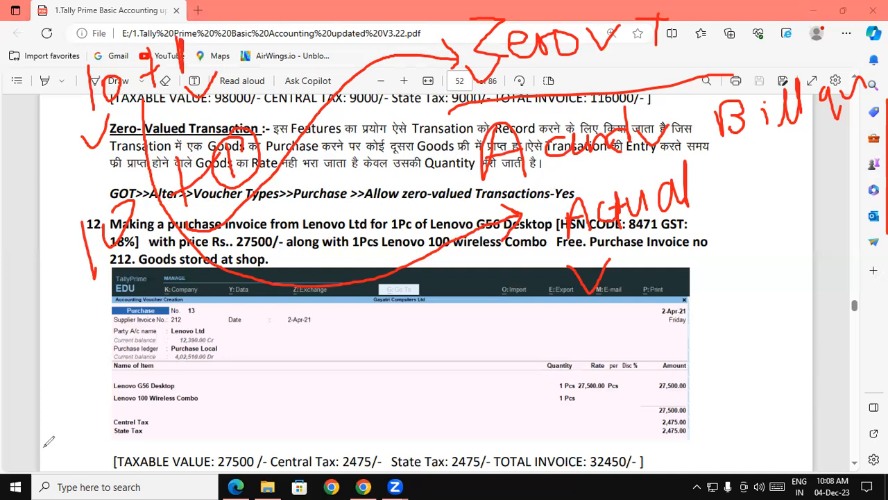
click(47, 402)
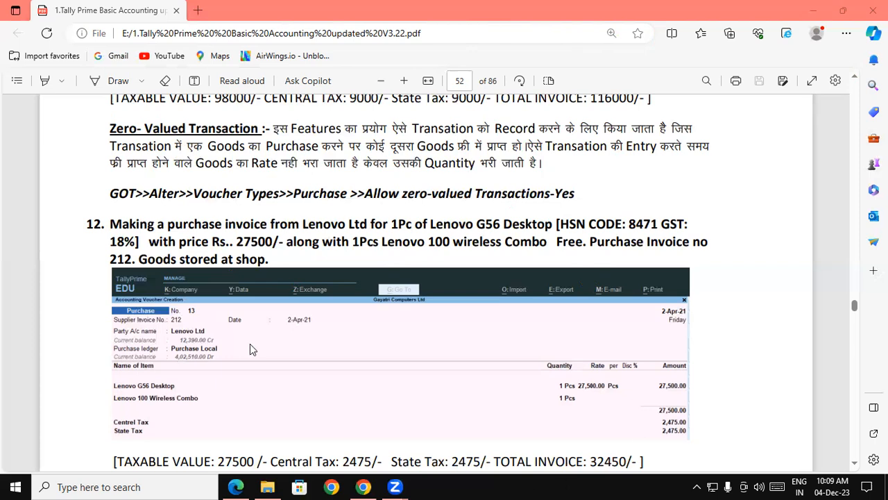
Step: Minimize the browser and launch TallyPrime (2) from the desktop
click(826, 11)
click(872, 7)
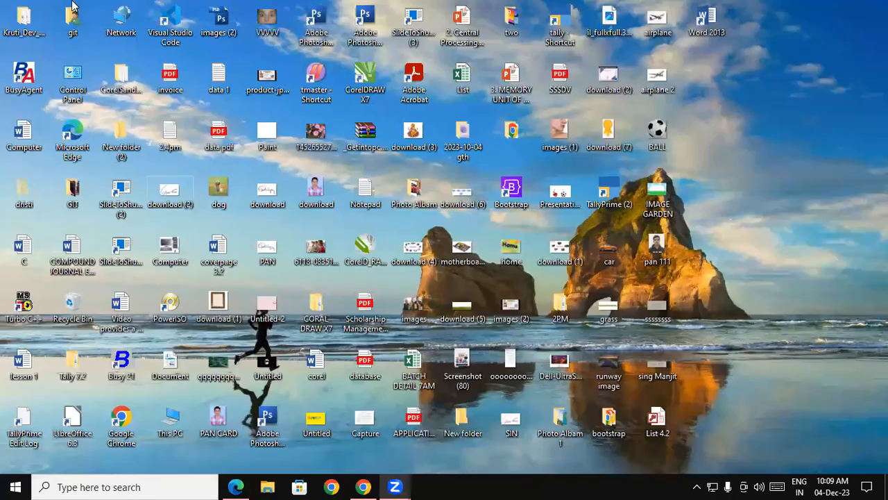
double_click(615, 207)
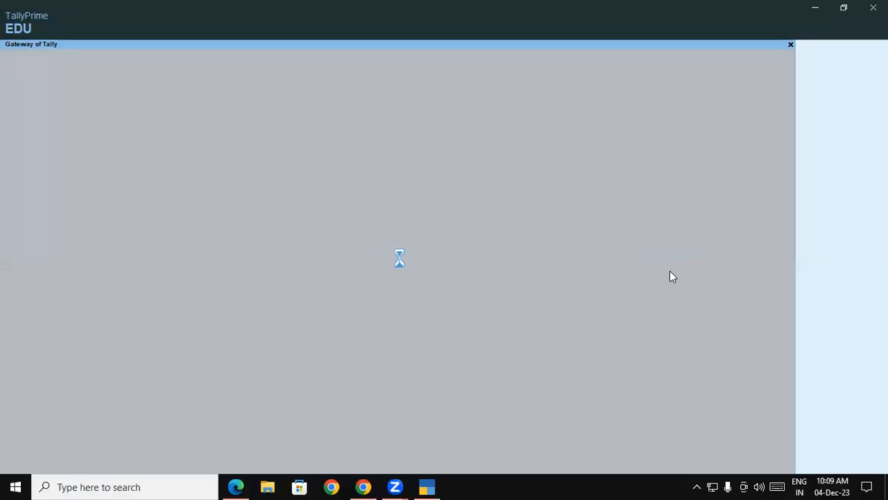
click(246, 289)
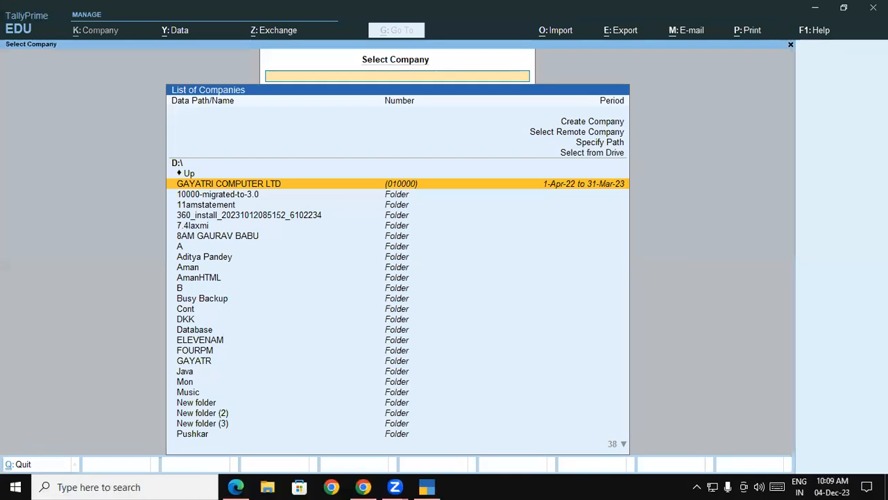
Step: Open the Gayatri Computer Ltd SRV company from the tally11amsr data folder
key(Down)
key(Down)
key(Down)
key(Down)
key(Down)
key(Down)
key(Down)
key(Down)
key(Down)
key(Down)
key(Down)
key(Down)
key(Down)
key(Down)
key(Down)
key(Down)
key(Down)
key(Down)
key(Down)
key(Down)
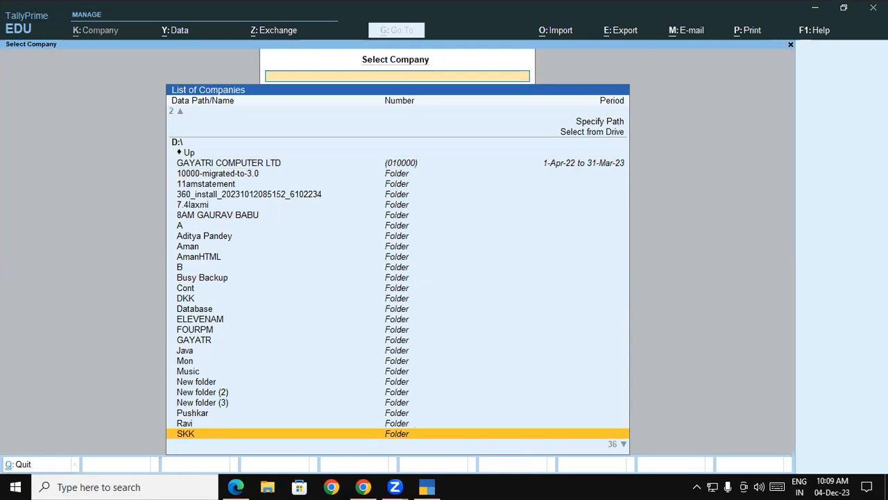
key(Down)
key(Down)
key(Down)
key(Down)
key(Down)
key(Down)
key(Down)
key(Down)
key(Down)
key(Down)
key(Down)
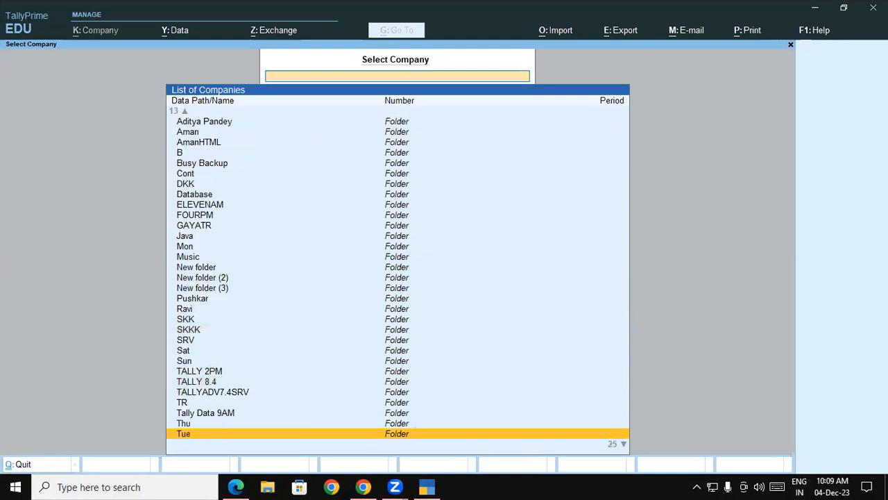
key(Down)
key(Down)
key(Down)
key(Down)
key(Down)
key(Down)
key(Down)
key(Down)
key(Down)
key(Down)
key(Down)
key(Down)
key(Down)
key(Down)
key(Down)
key(Down)
key(Down)
key(Down)
key(Down)
key(Down)
key(Up)
key(Up)
key(Up)
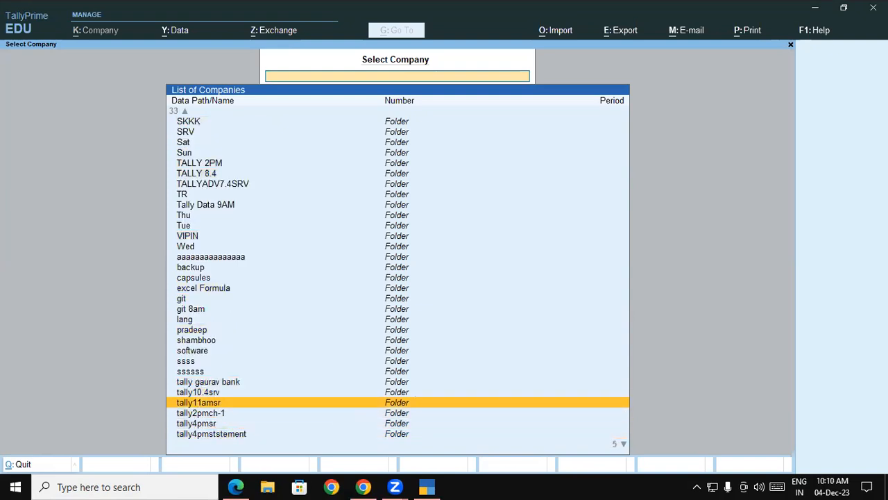
key(Return)
key(Return)
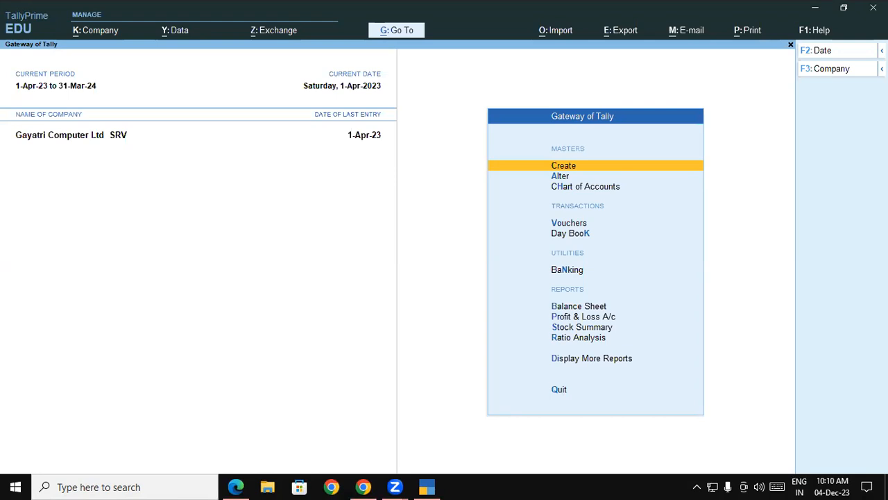
key(Down)
key(Down)
key(Return)
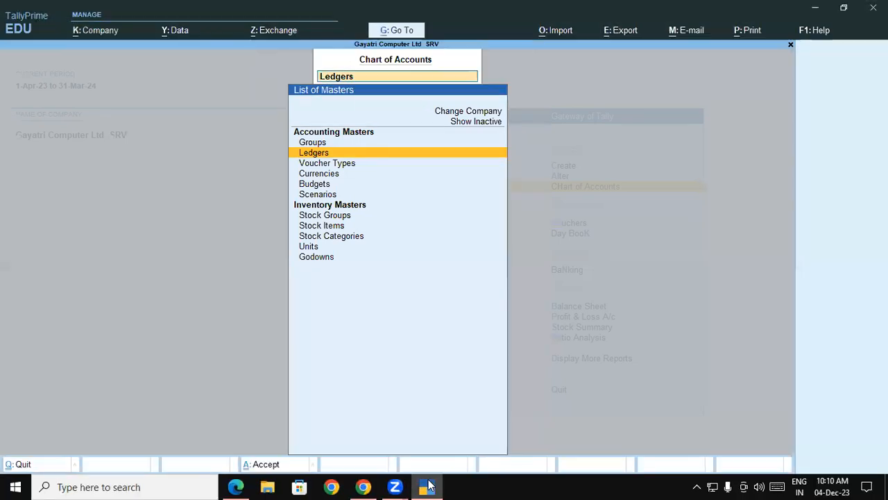
Step: Open the Purchase voucher type for alteration
click(236, 487)
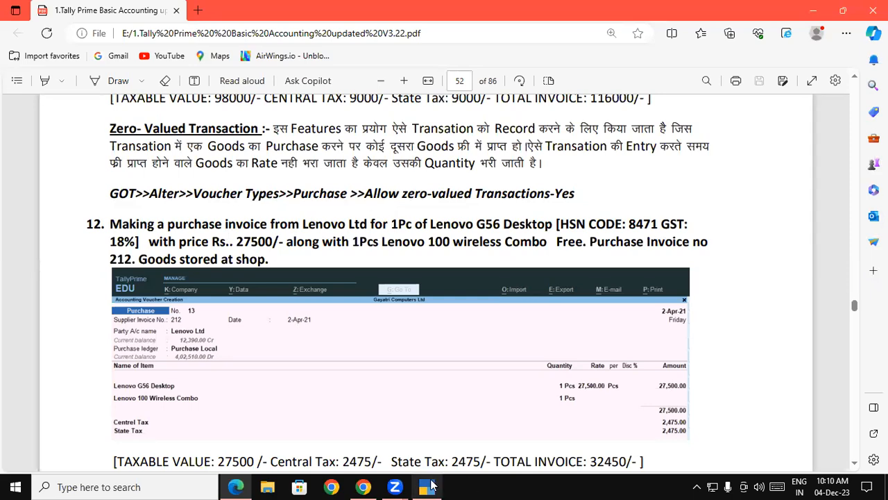
click(430, 485)
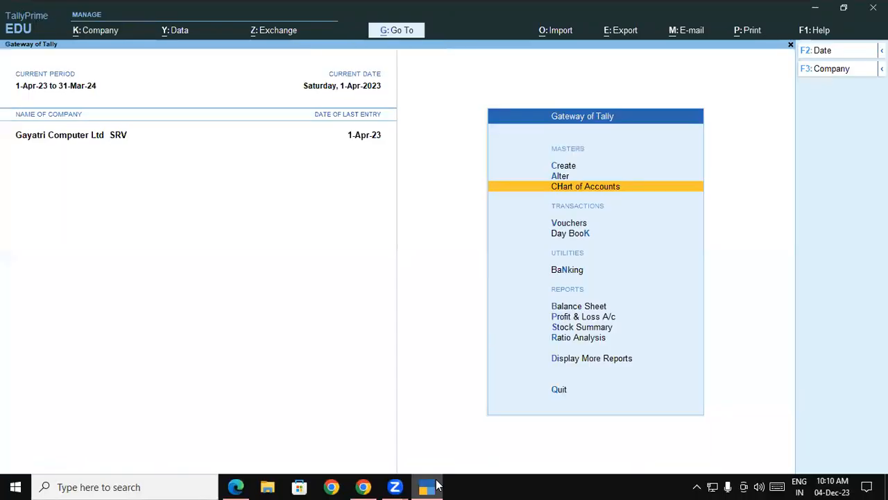
key(Up)
key(Return)
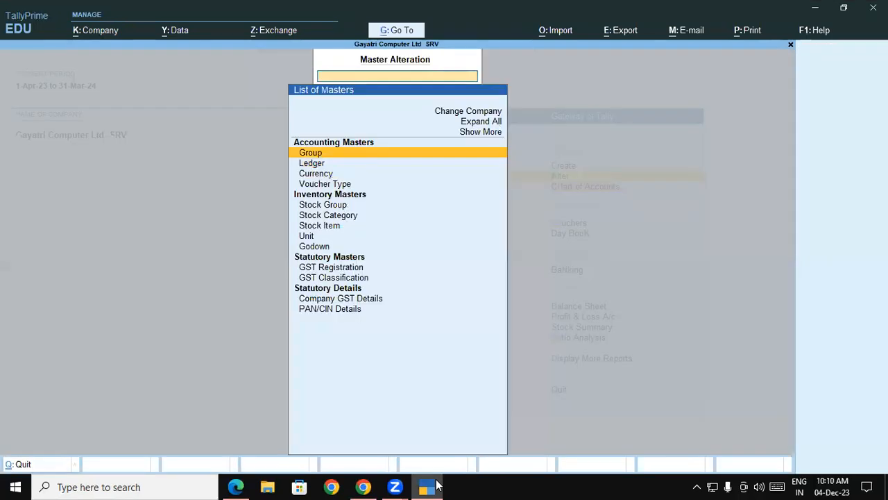
click(320, 186)
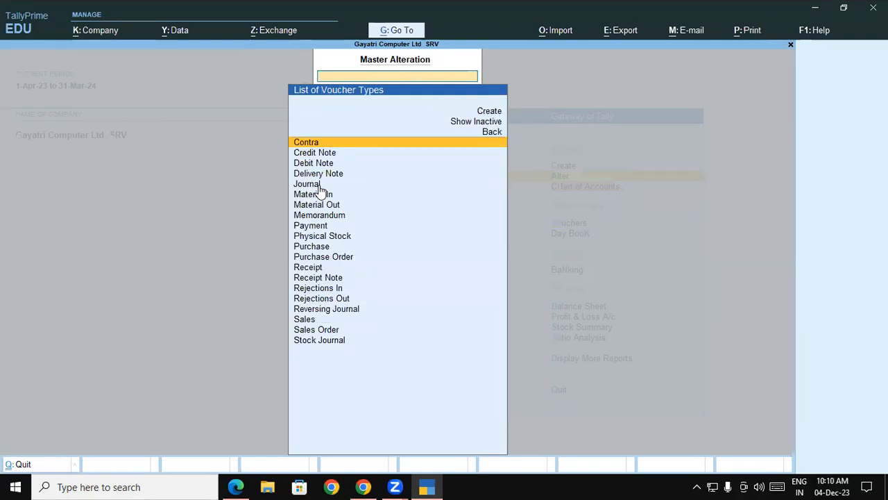
text(Pu)
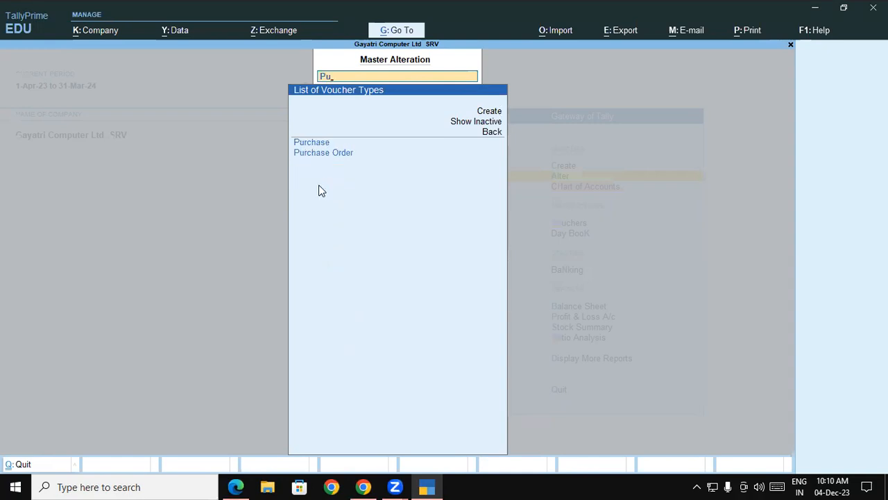
click(314, 143)
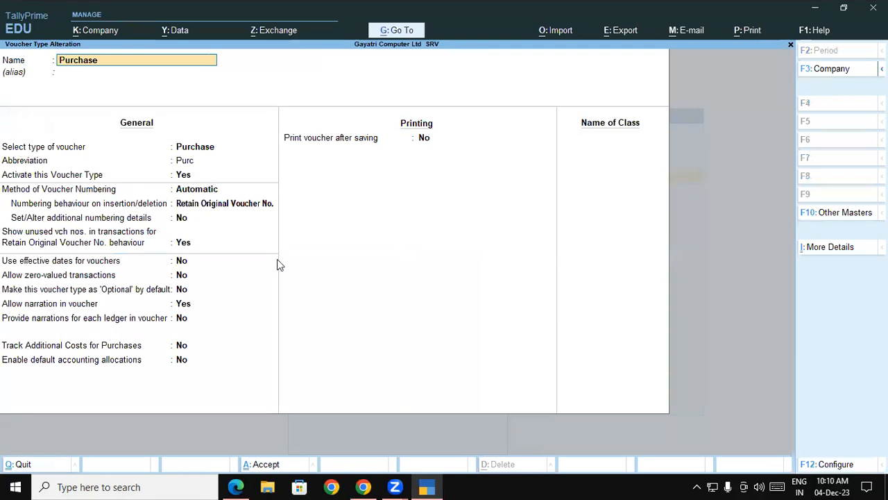
Step: Enable zero-valued transactions for the Purchase voucher type and save the alteration
click(48, 304)
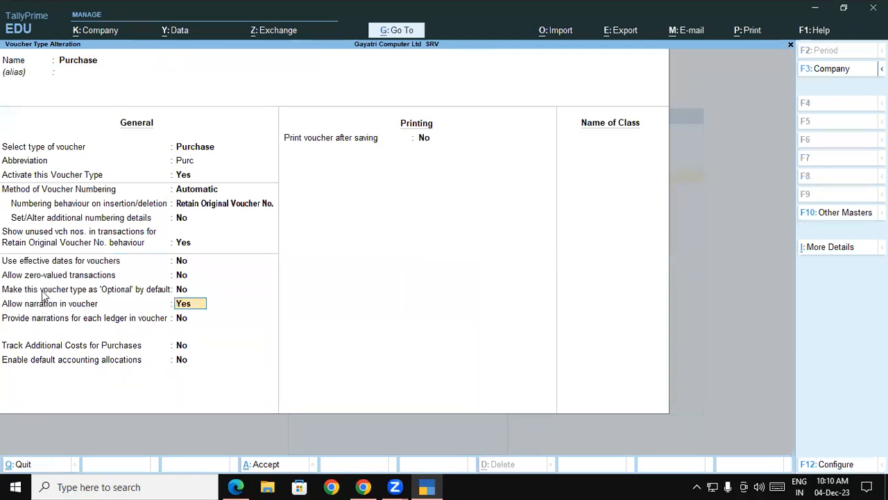
click(179, 275)
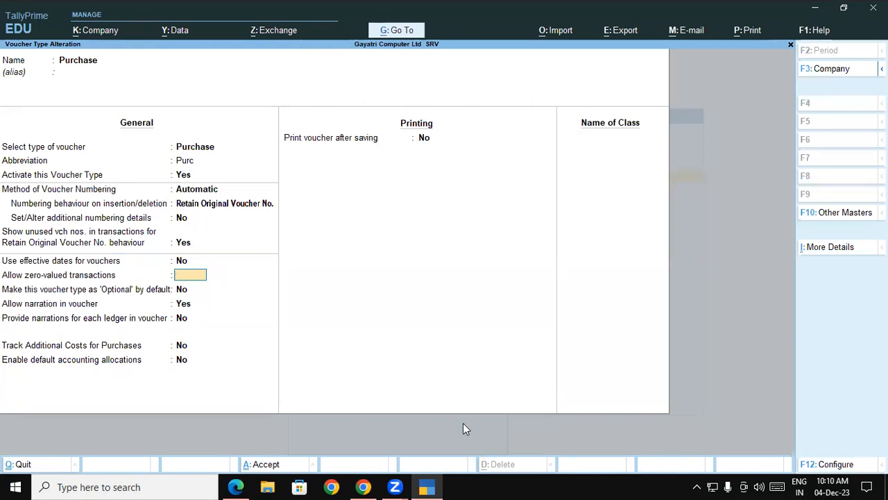
key(ctrl+a)
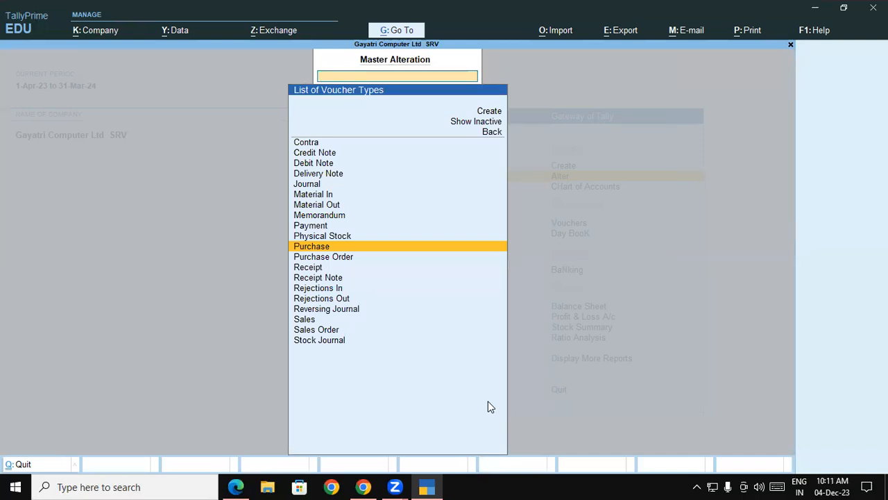
key(Escape)
key(Escape)
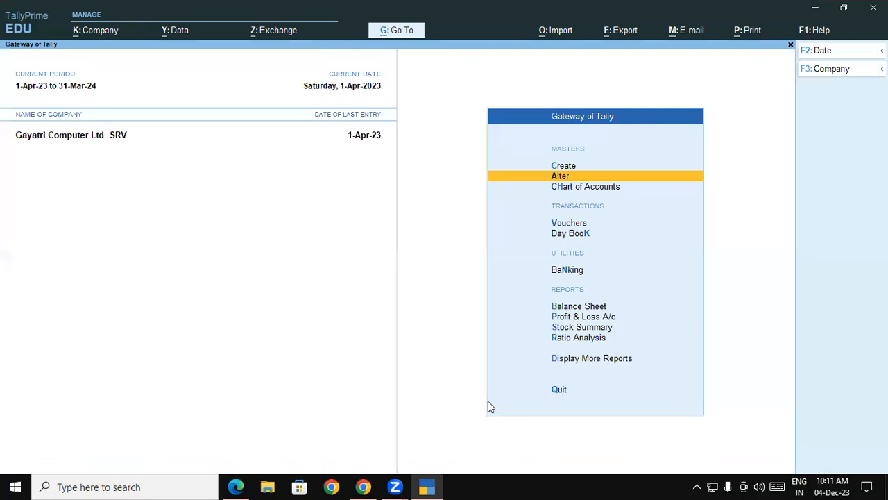
Step: Start a new Purchase voucher entry
key(v)
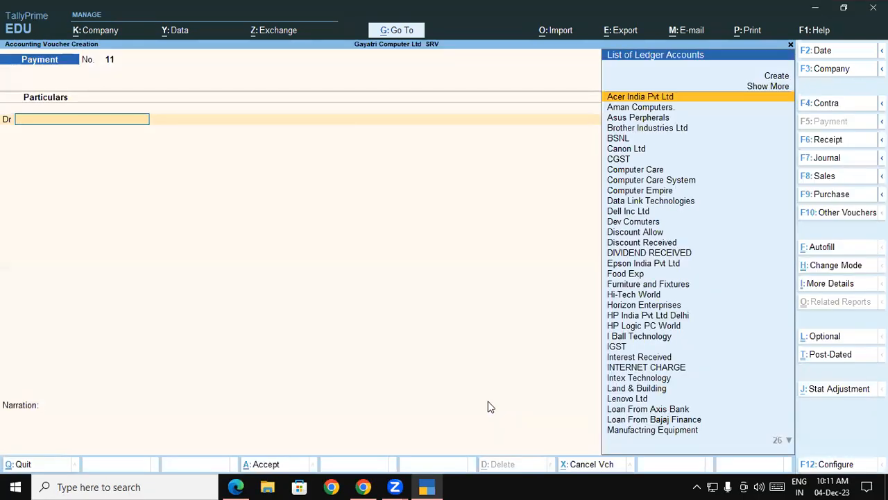
key(F9)
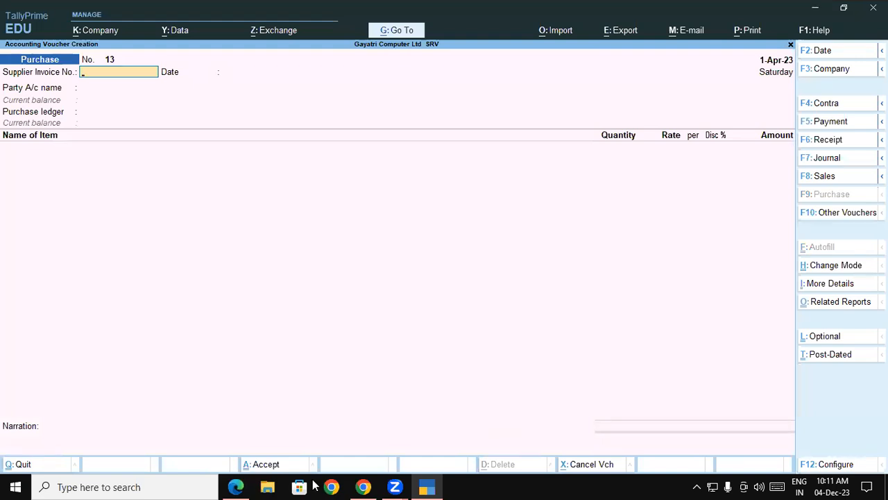
click(249, 486)
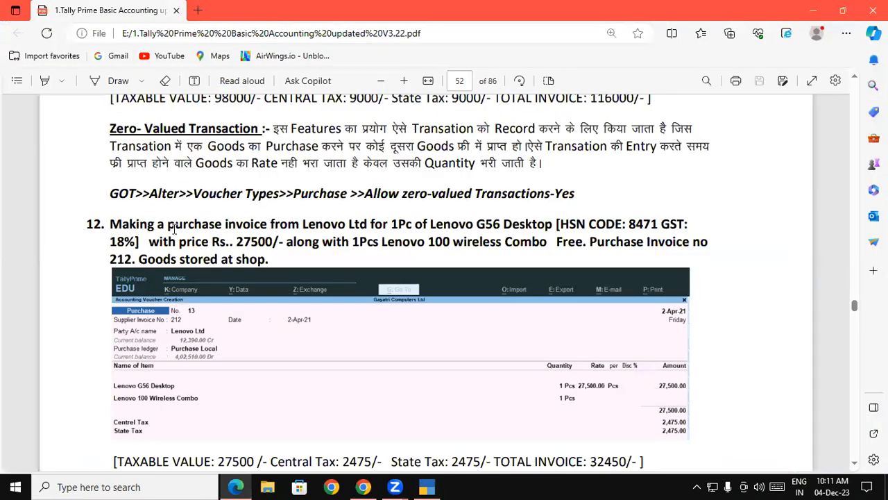
Step: Review the item details of the Lenovo purchase example in the PDF instructions
drag(287, 224, 548, 238)
click(402, 228)
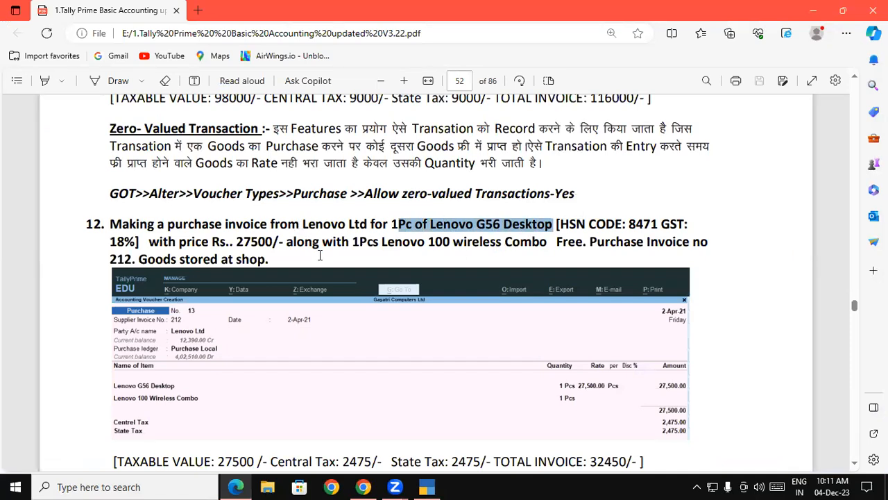
drag(353, 243, 548, 244)
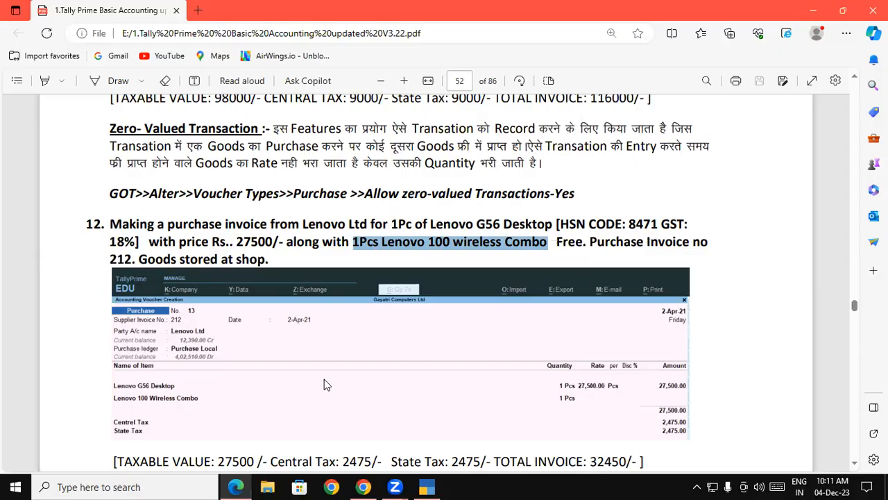
Step: Enter 212 as the supplier invoice number of the purchase voucher
key(alt+Tab)
text(212)
key(Return)
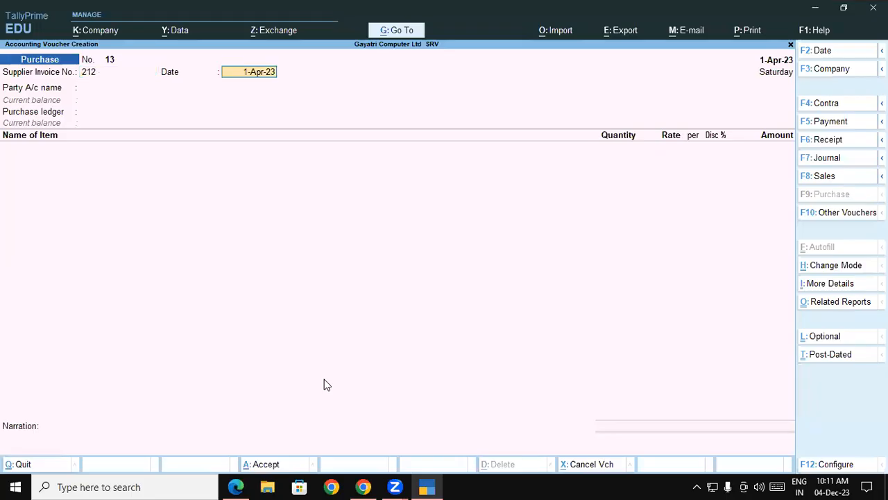
Step: Select Lenovo Ltd as the party account and accept its party details with Uttar Pradesh as place of supply
key(Return)
text(Len)
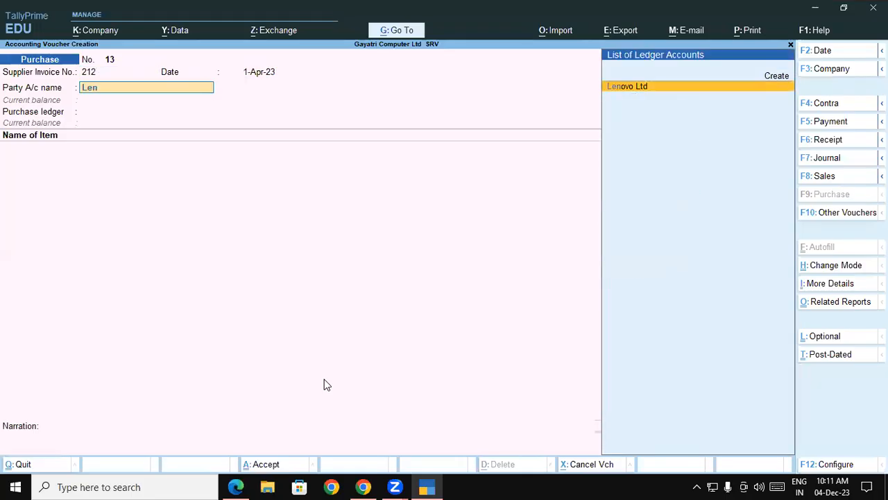
key(Return)
key(Return)
key(Return)
key(Return)
key(Return)
key(Return)
key(Return)
key(Return)
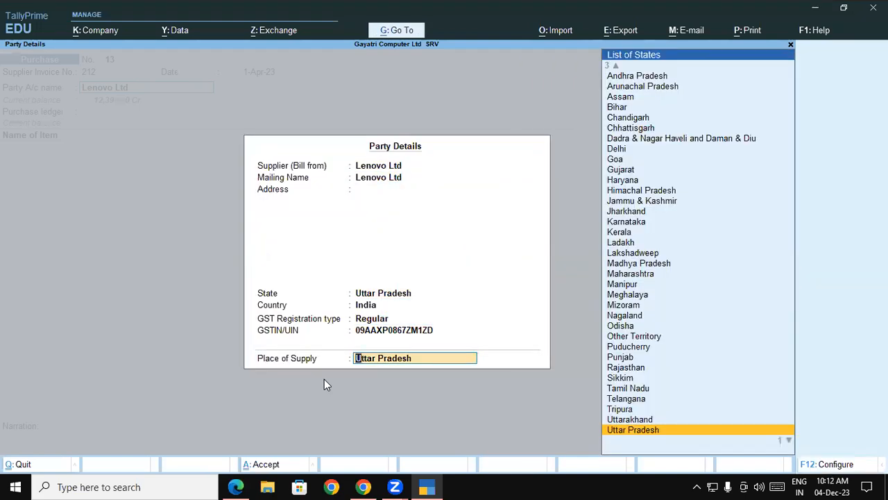
key(Return)
Step: Choose Purchase Local as the purchase ledger
key(Down)
key(Down)
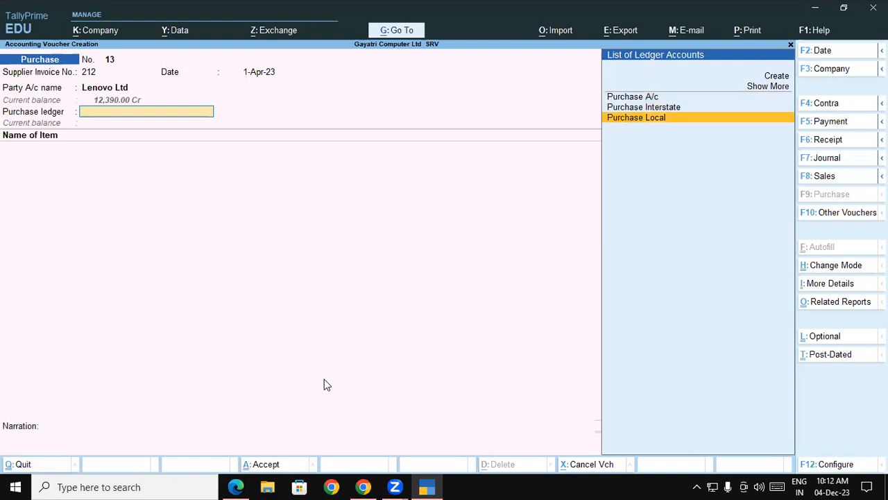
key(Return)
Step: Start creating a new stock item named Lenovo G56 Desktop from the first item line
text(Le)
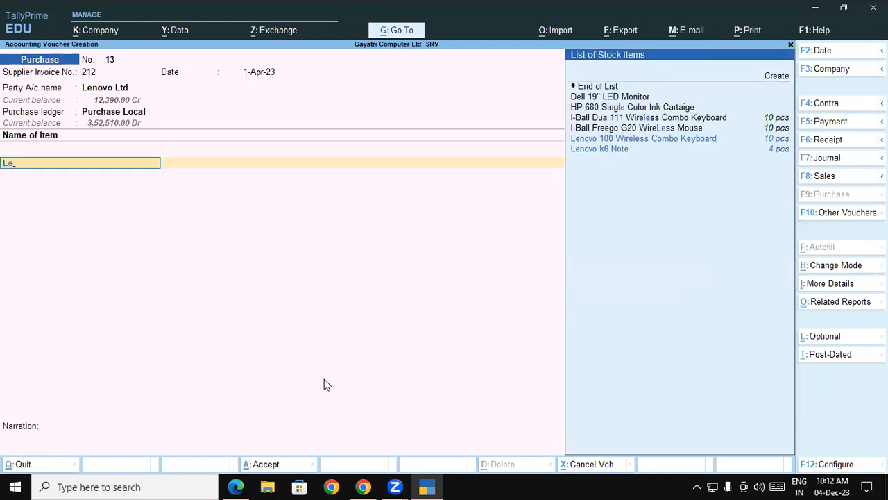
key(alt+c)
text(Le)
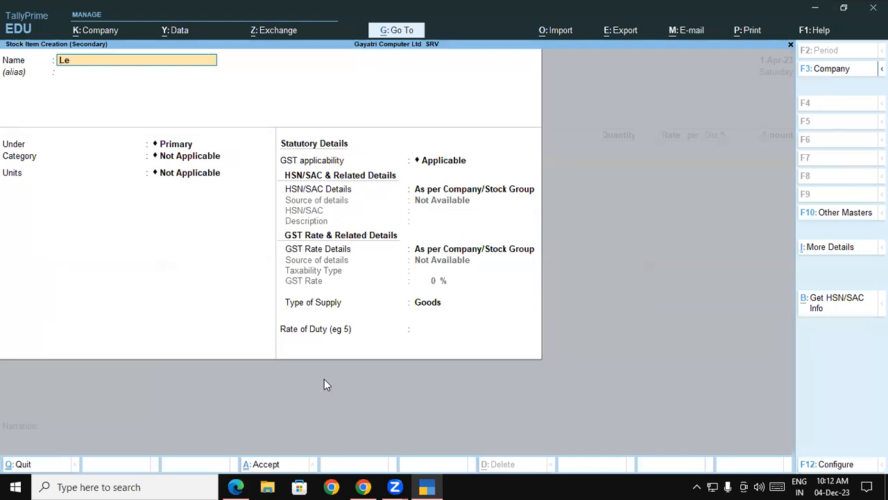
text(novo G56 Desktop)
key(Return)
Step: Create a stock group named Desktop and specify its HSN/SAC code as 8471, checking the PDF for the code
key(Return)
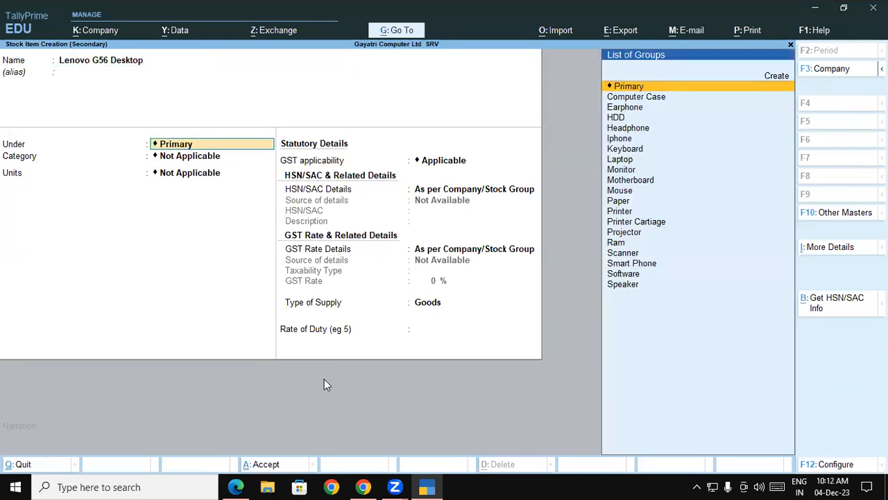
key(alt+c)
text(Desktop)
key(Return)
key(Return)
key(Return)
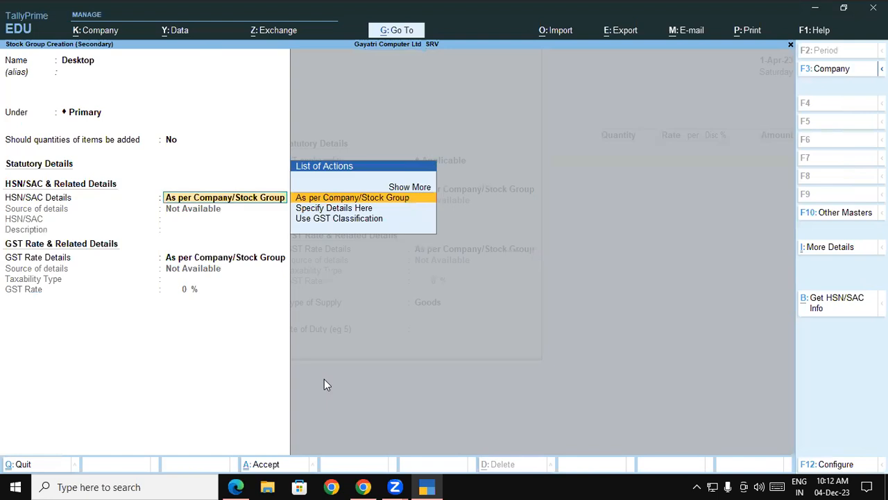
key(Down)
key(Return)
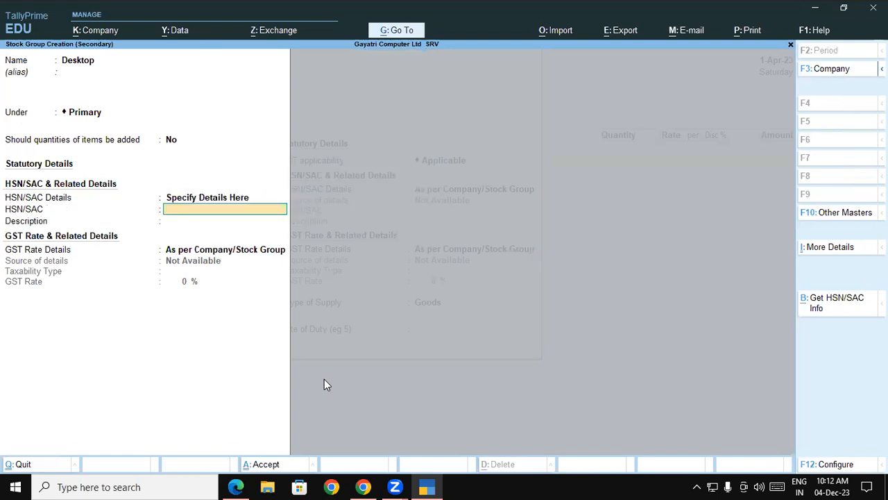
click(236, 485)
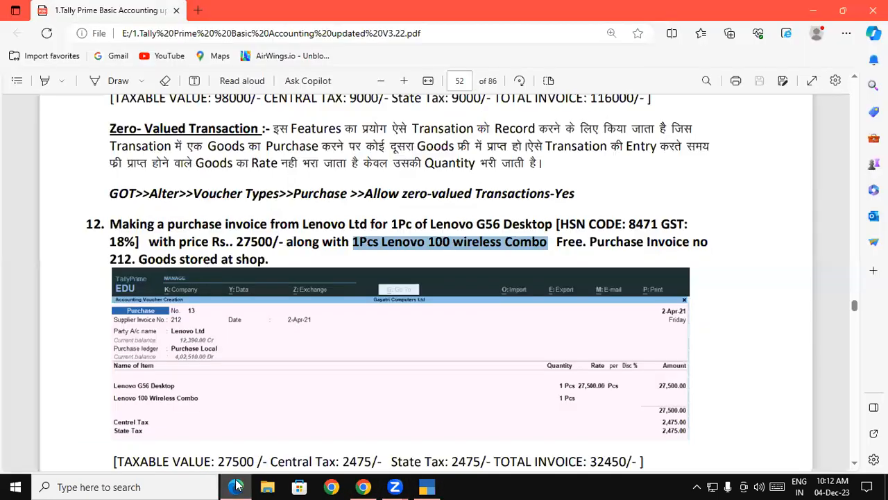
click(424, 485)
text(847)
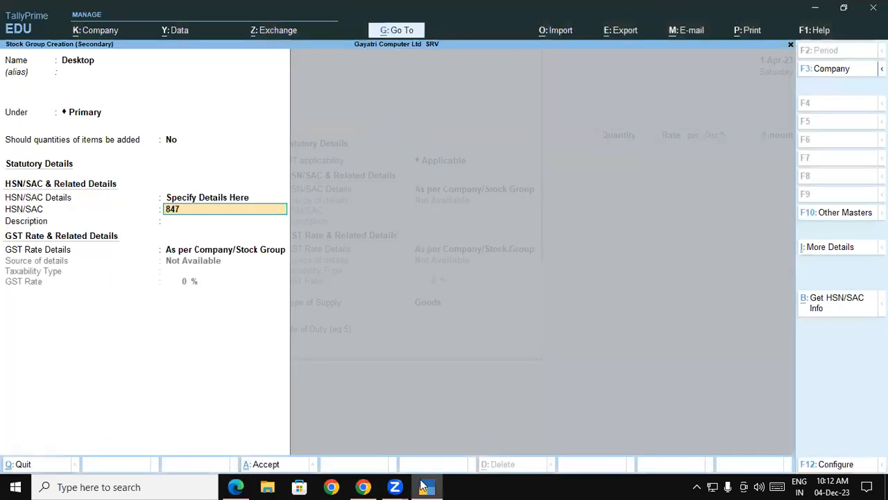
text(1)
Step: Specify the Desktop group's GST rate details here as 18% and save the group
key(Return)
key(Return)
key(Down)
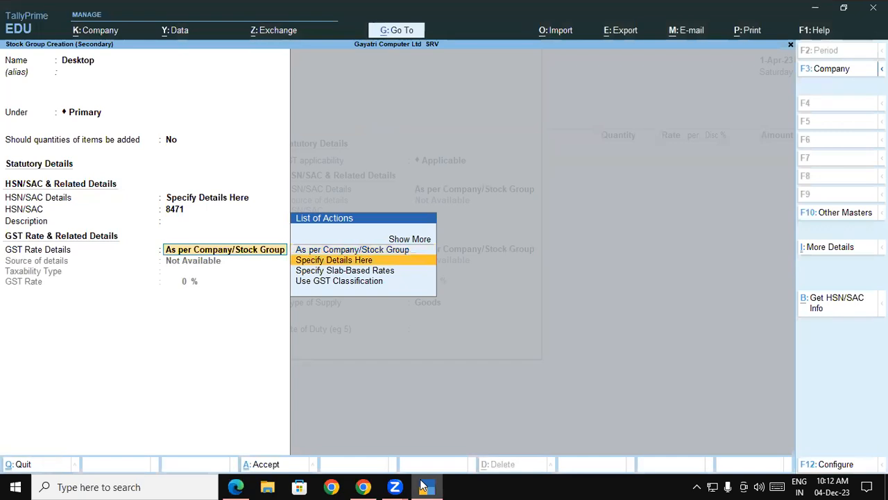
key(Return)
key(Return)
text(18)
key(Return)
key(Return)
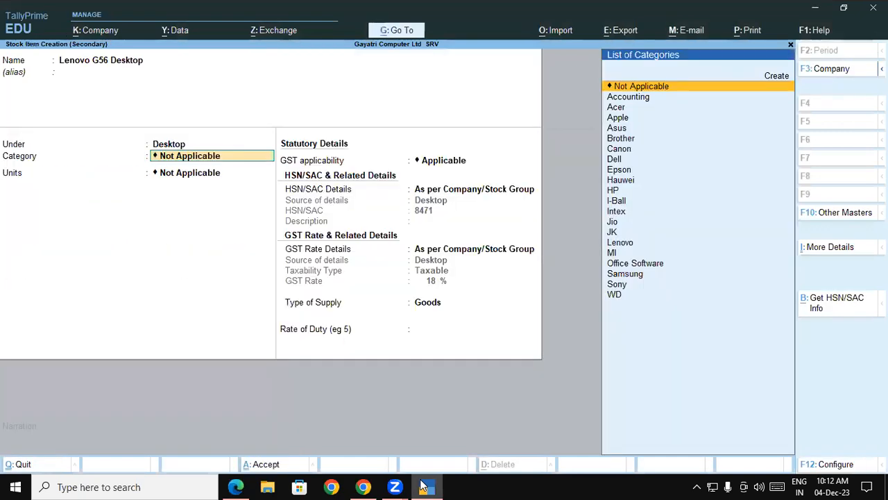
Step: Set the item's category to Lenovo and units to pcs, then save the Lenovo G56 Desktop item
text(Lenovo)
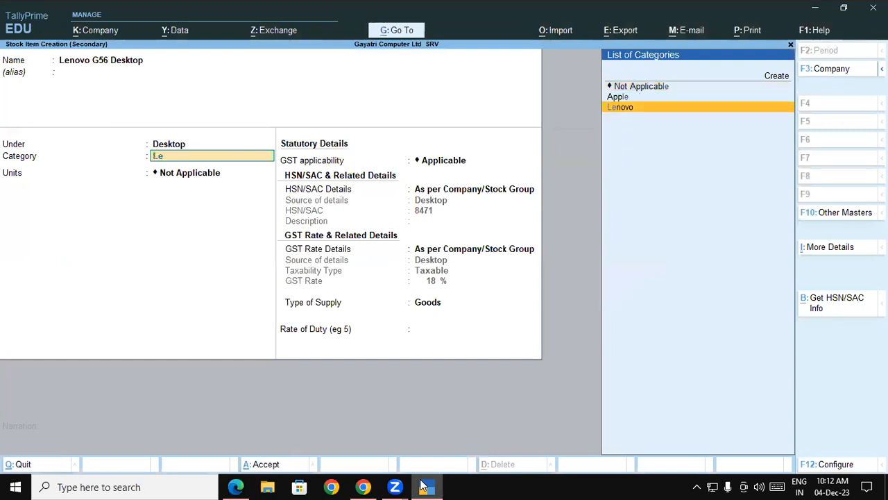
key(Return)
key(Down)
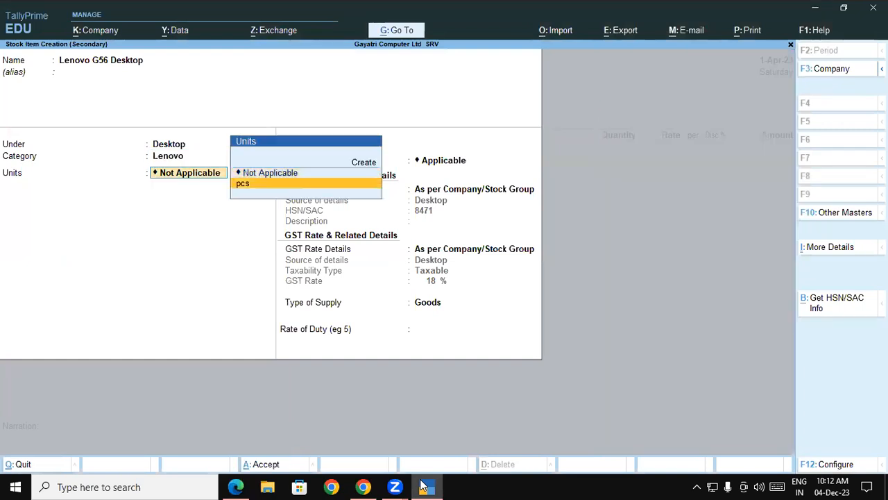
key(Return)
key(Return)
key(Return)
key(Return)
key(Return)
key(Return)
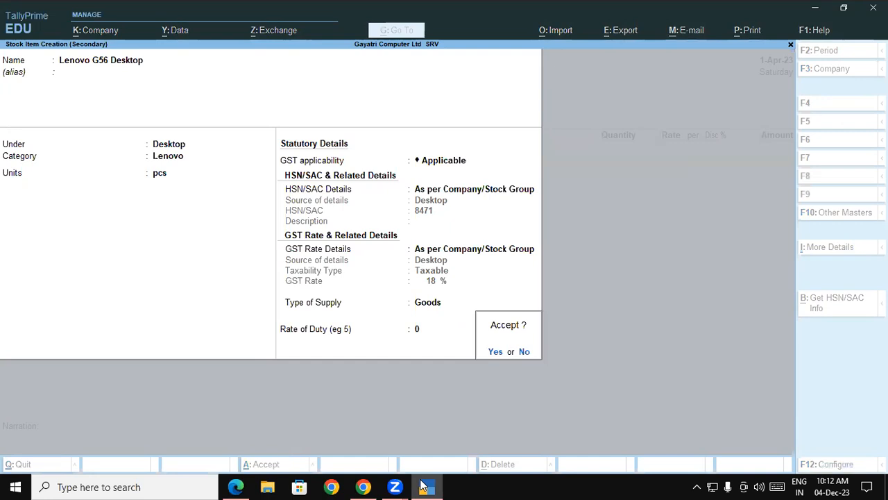
key(Return)
Step: Allocate 1 pcs of Lenovo G56 Desktop to the Shop godown at a rate of 27,500
click(424, 485)
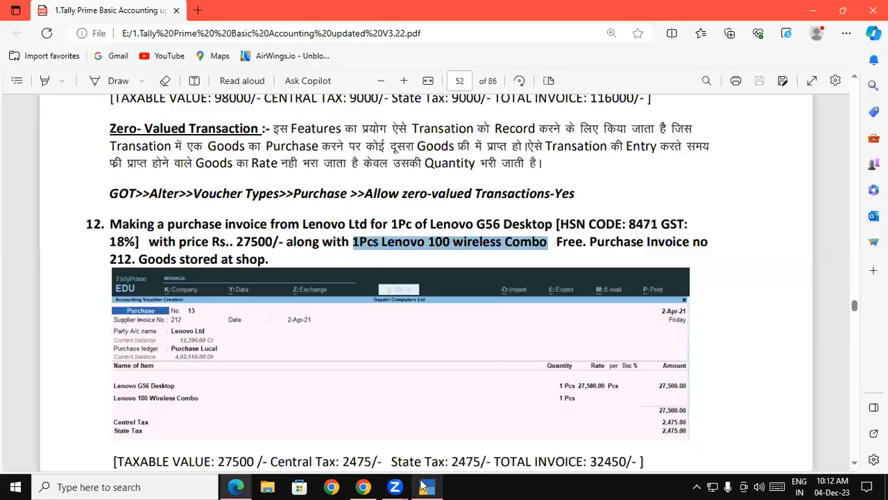
click(423, 486)
key(Return)
text(1)
key(Return)
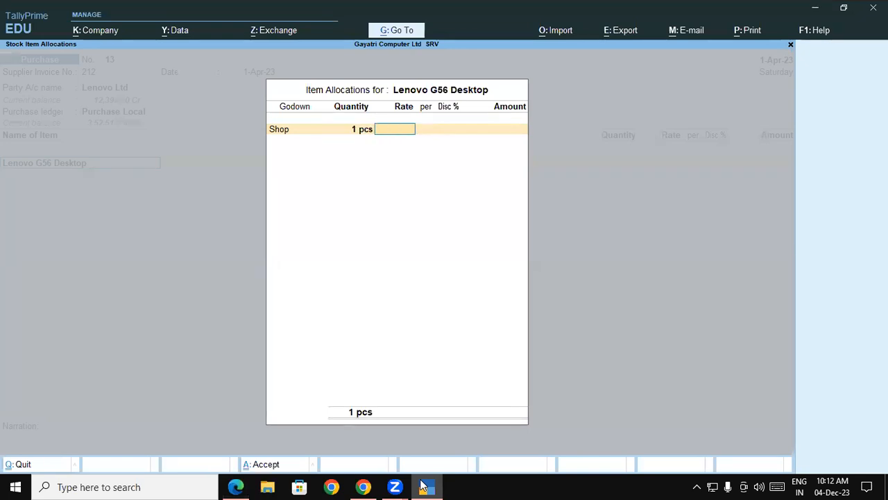
text(27,500)
key(Return)
key(Return)
key(Return)
key(Return)
key(Return)
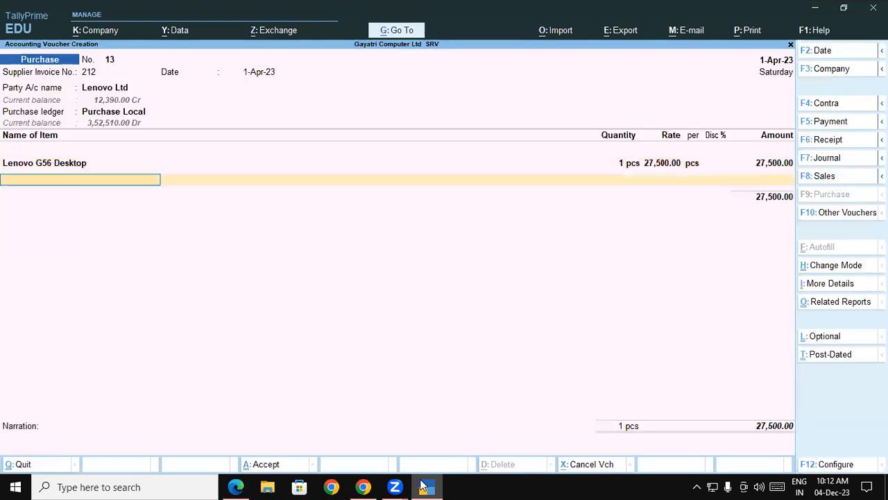
Step: Add 1 pcs of Lenovo 100 Wireless Combo Keyboard in the Shop godown with the rate left blank
text(Le)
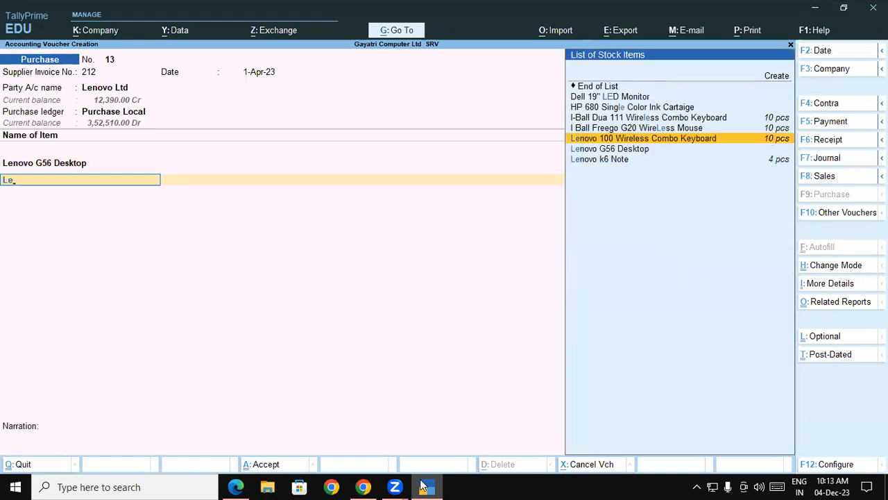
key(Return)
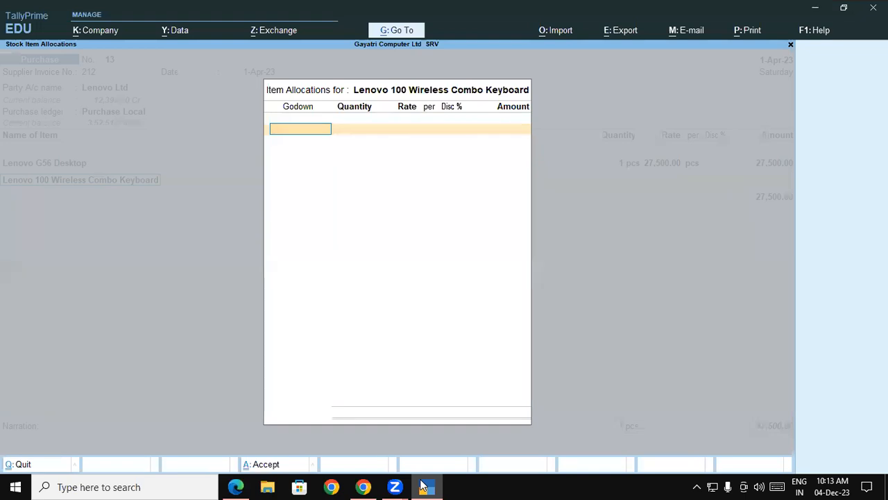
key(Return)
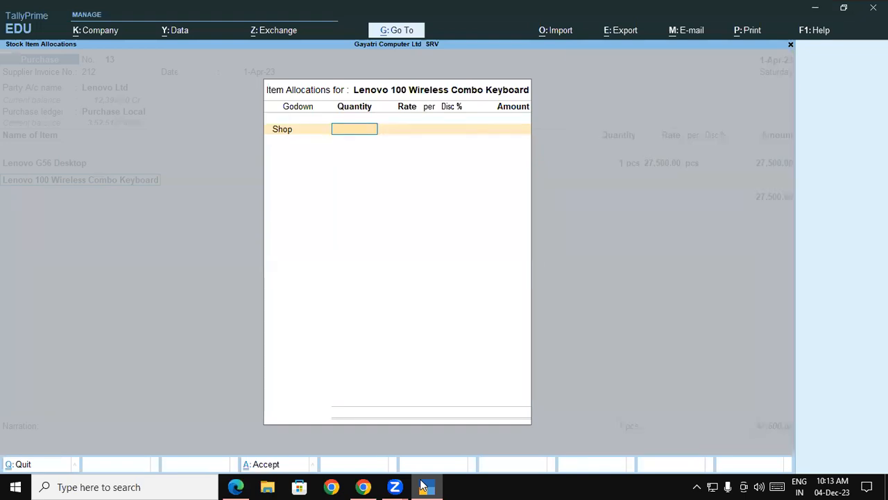
text(1)
key(Return)
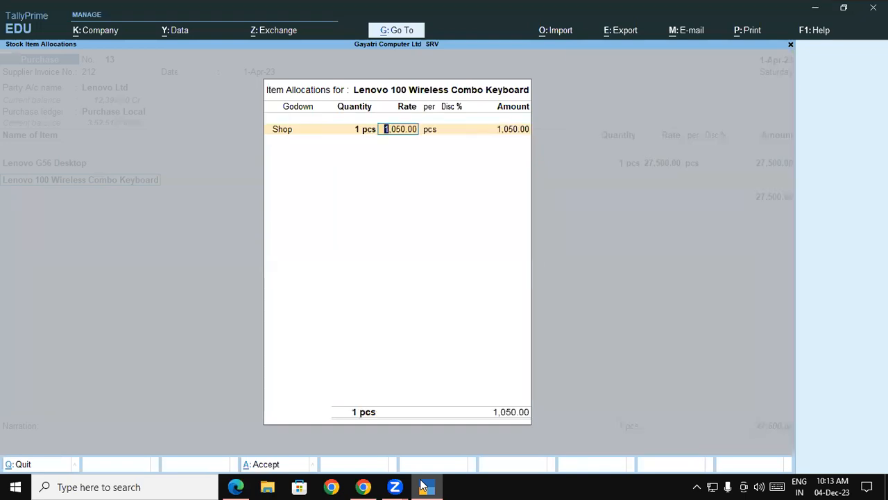
key(BackSpace)
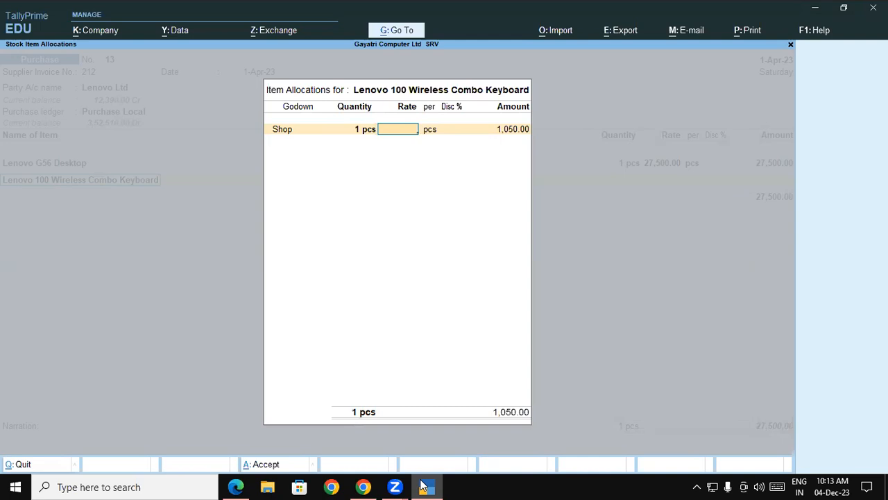
key(Return)
key(Return)
key(Return)
key(Return)
key(Return)
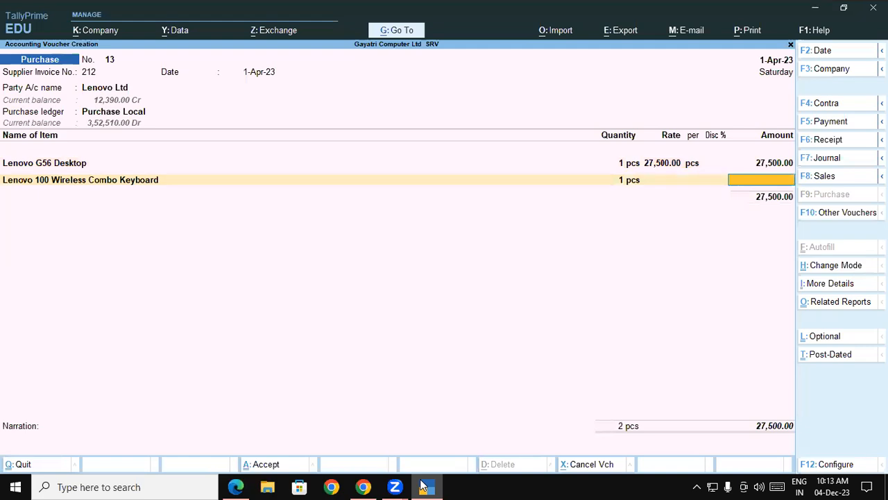
key(Return)
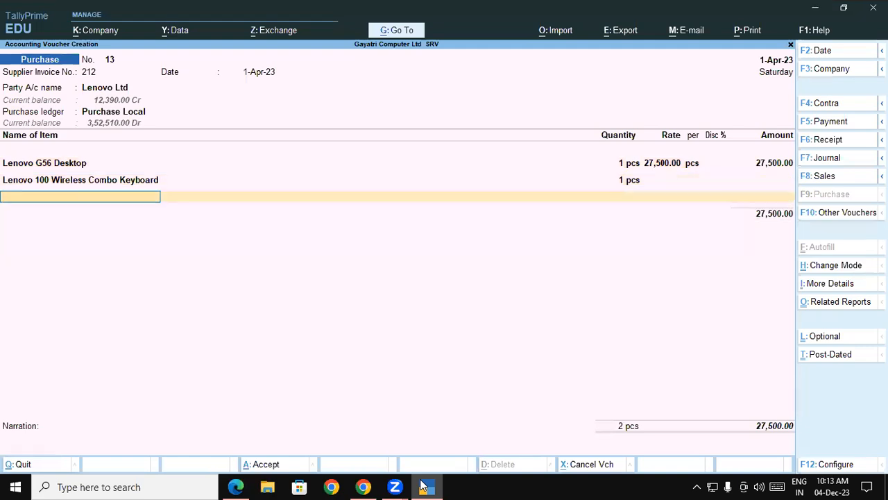
Step: Add the CGST and SGST ledgers below the items
key(Return)
text(cg)
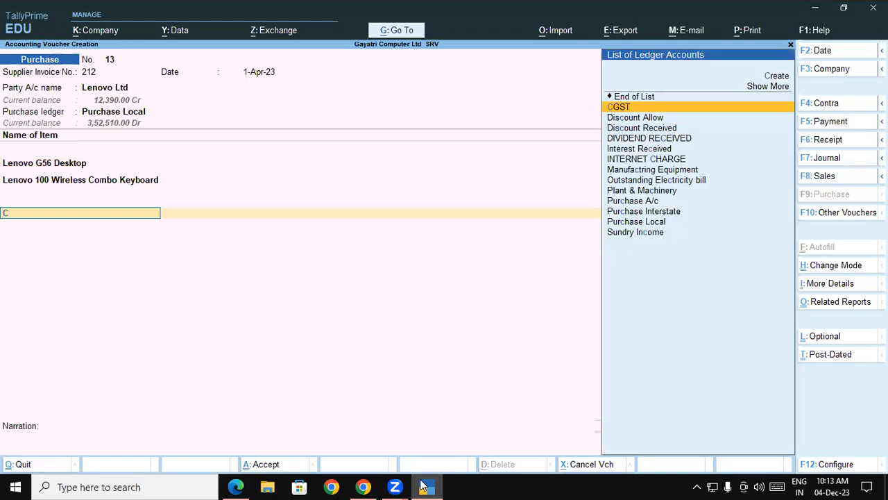
key(Return)
key(Return)
text(sg)
key(Return)
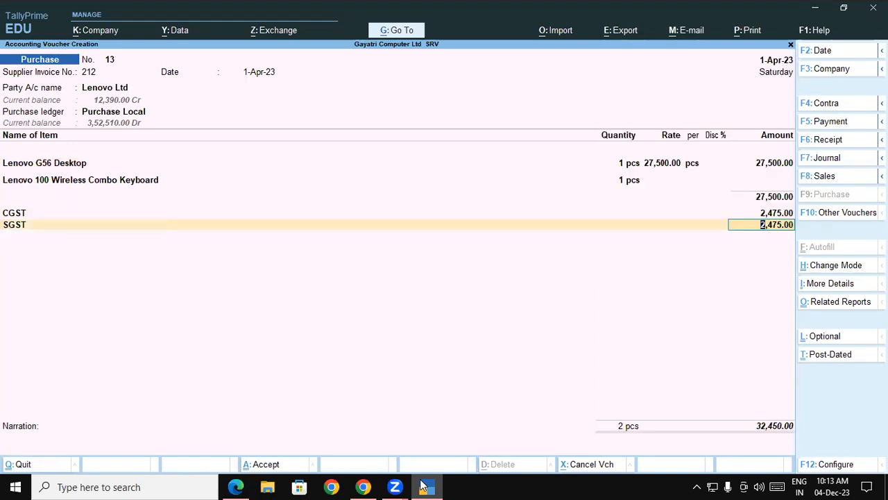
Step: Revisit the Lenovo 100 Wireless Combo Keyboard line and clear its rate again
click(57, 165)
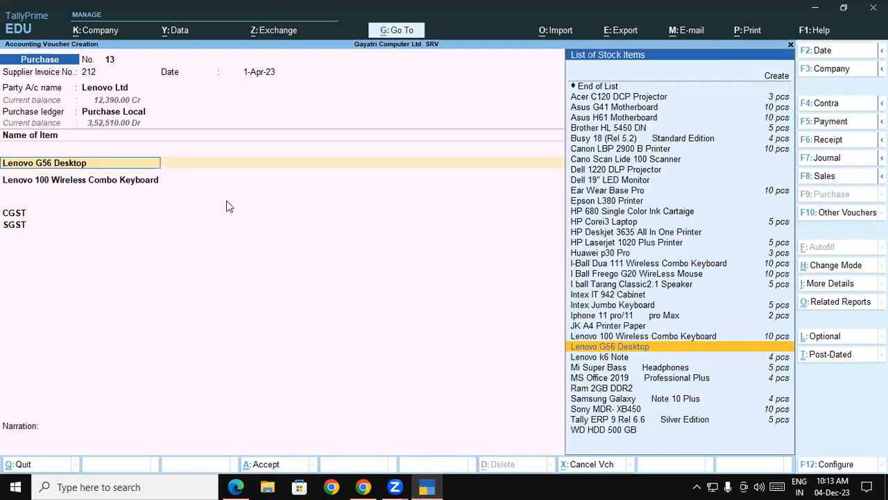
click(122, 185)
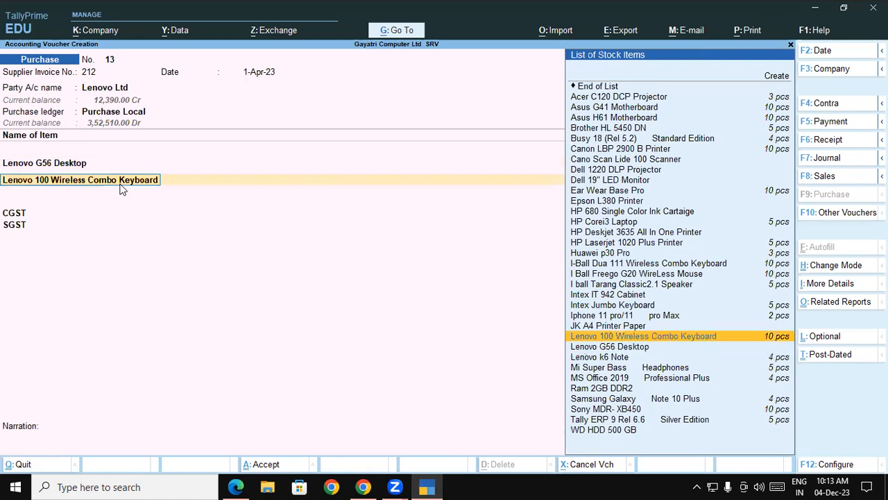
key(Return)
key(Return)
key(Return)
key(BackSpace)
Step: Step through the tax lines, accept the bill-wise New Ref 212, save the purchase voucher and leave voucher entry
key(Return)
key(Return)
key(Return)
key(Return)
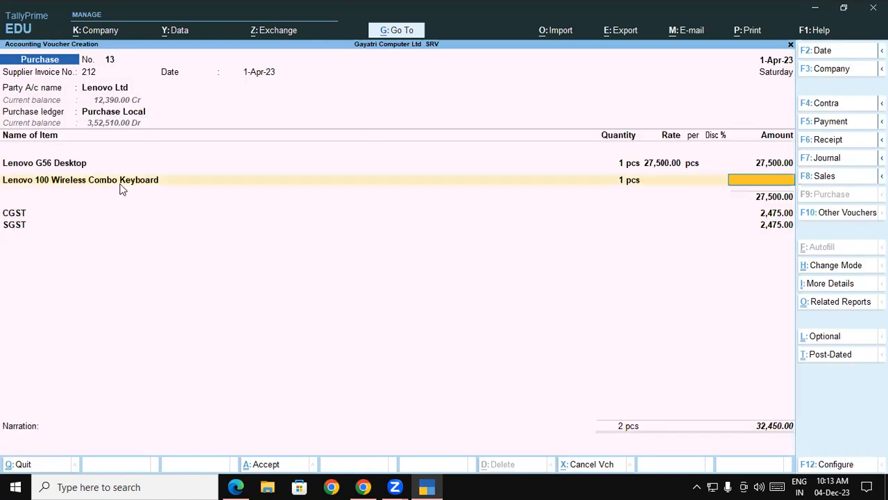
key(Return)
key(Return)
key(Return)
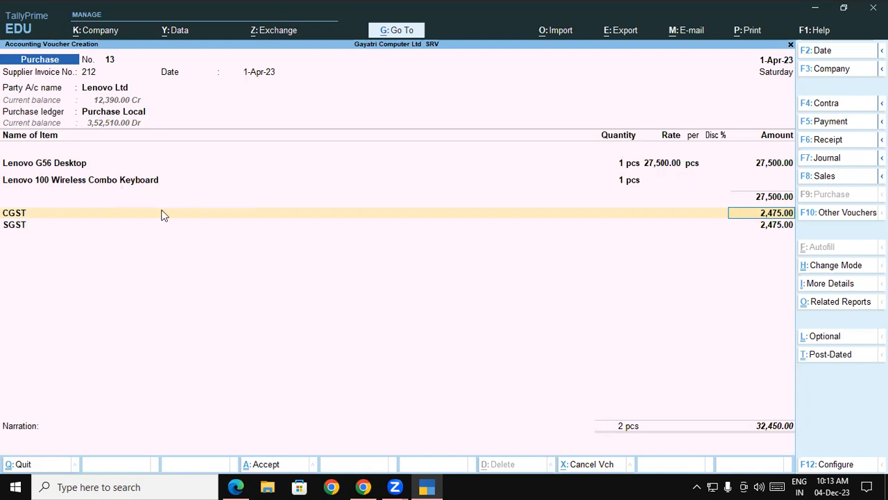
key(Return)
key(Return)
key(Return)
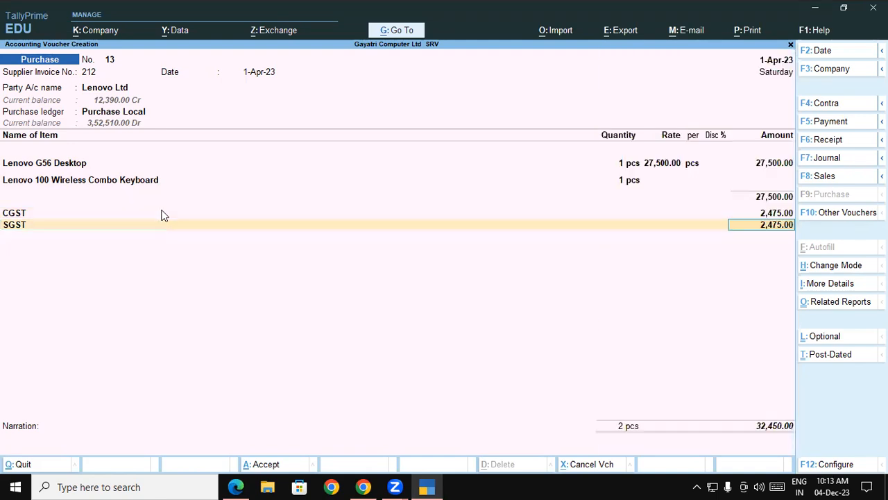
key(Return)
key(Return)
key(Return)
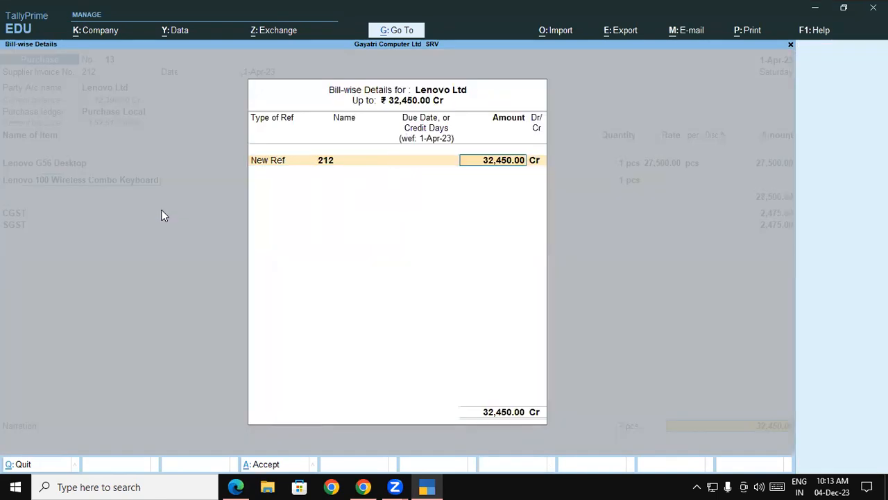
key(Return)
key(Return)
key(Return)
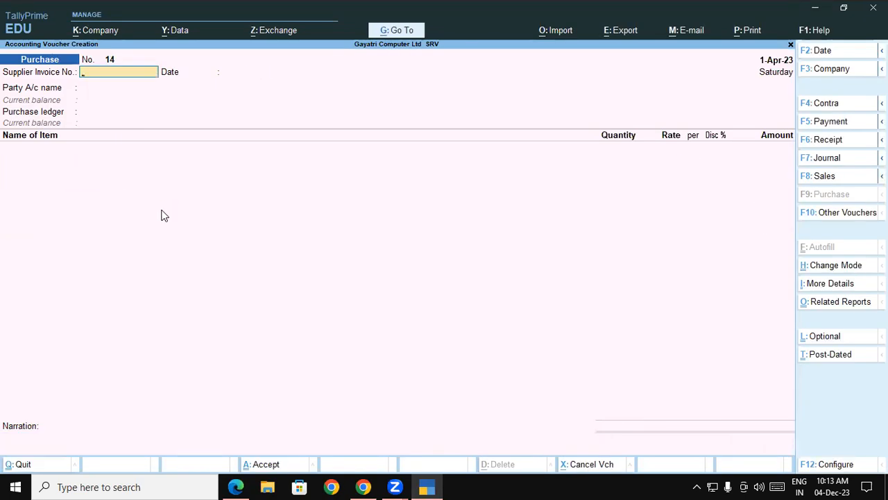
key(Escape)
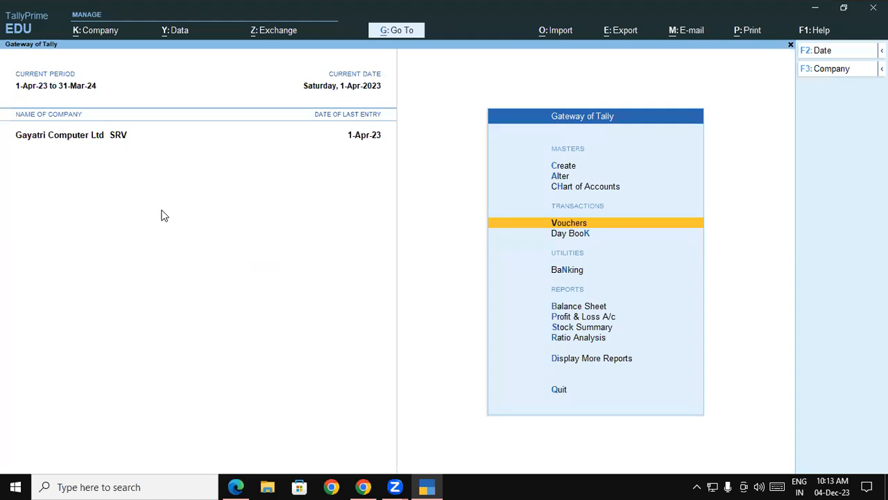
Step: Open the Lenovo Ltd purchase voucher 13 from the Day Book to review it, then return to the Gateway
key(Down)
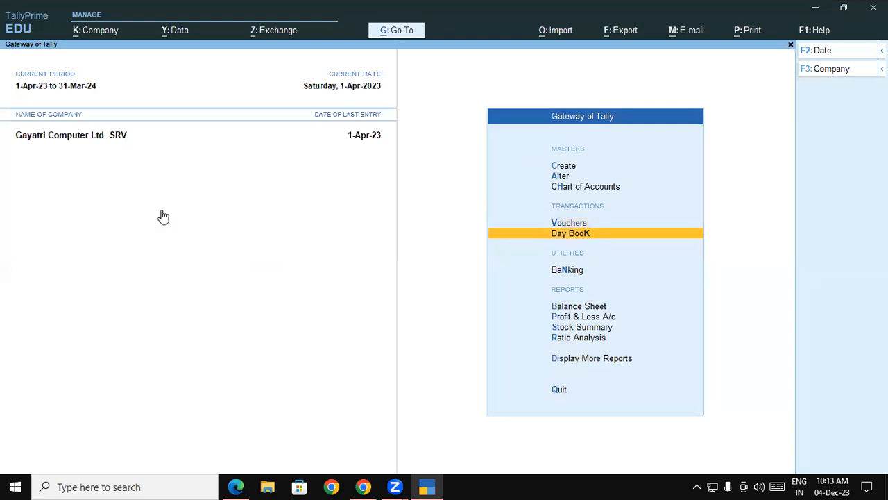
key(Return)
key(Down)
key(Down)
key(Down)
key(Down)
key(Down)
key(Down)
key(Down)
key(Down)
key(Down)
key(Down)
key(Down)
key(Down)
key(Down)
key(Down)
key(Down)
key(Down)
key(Down)
key(Down)
key(Down)
key(Down)
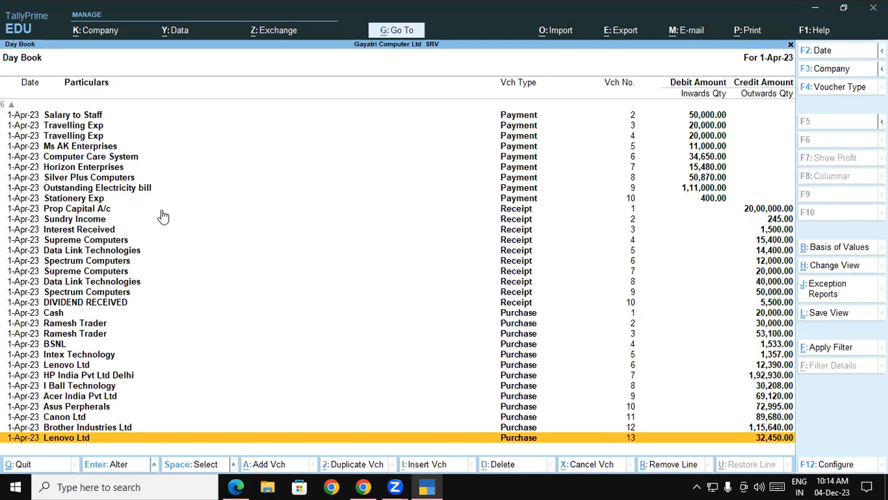
key(Return)
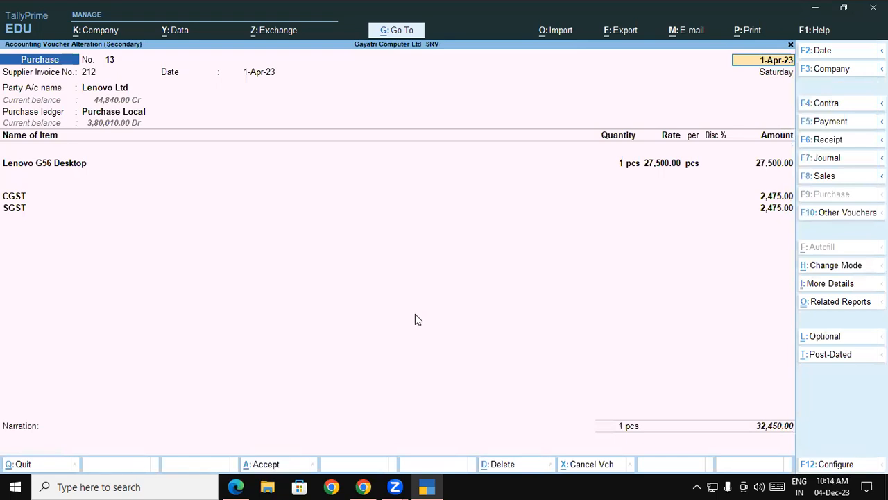
key(Escape)
key(Return)
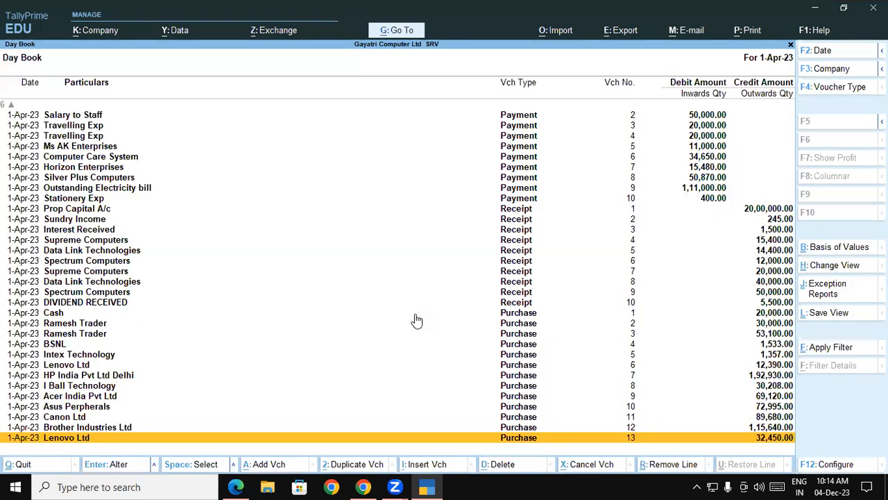
key(Escape)
Step: Alter the Purchase voucher type to allow zero-valued transactions and accept the change
key(Up)
key(Up)
key(Up)
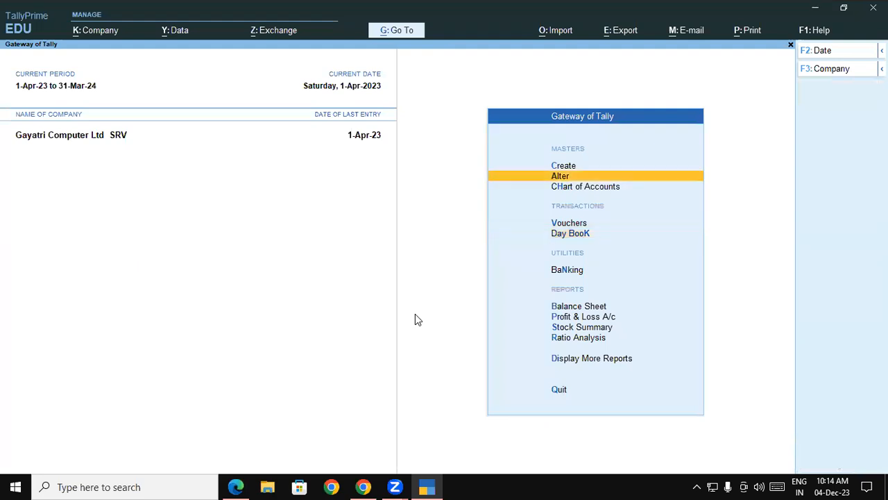
key(Return)
key(Down)
key(Down)
key(Down)
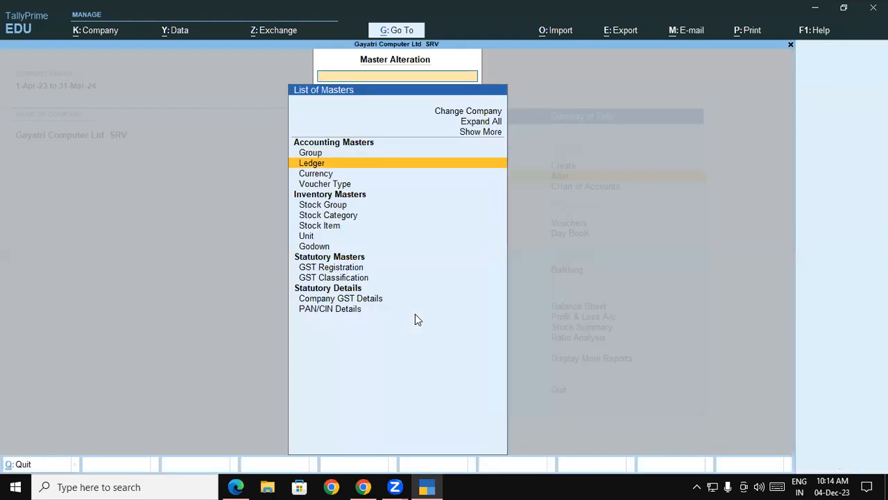
key(Return)
text(Pu)
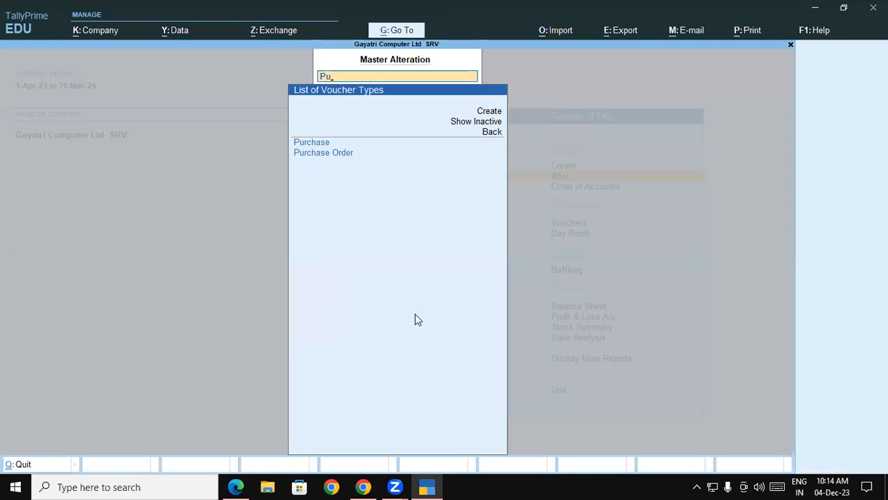
key(Down)
key(Up)
key(Return)
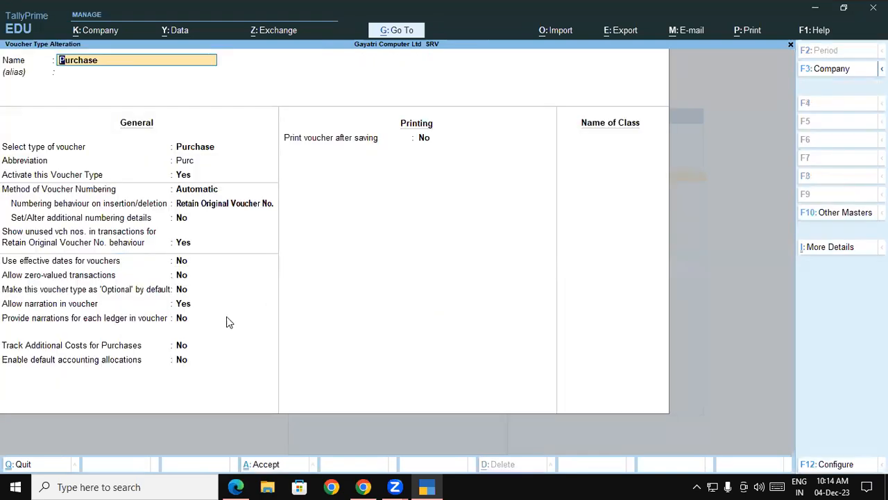
click(181, 279)
text(y)
key(Return)
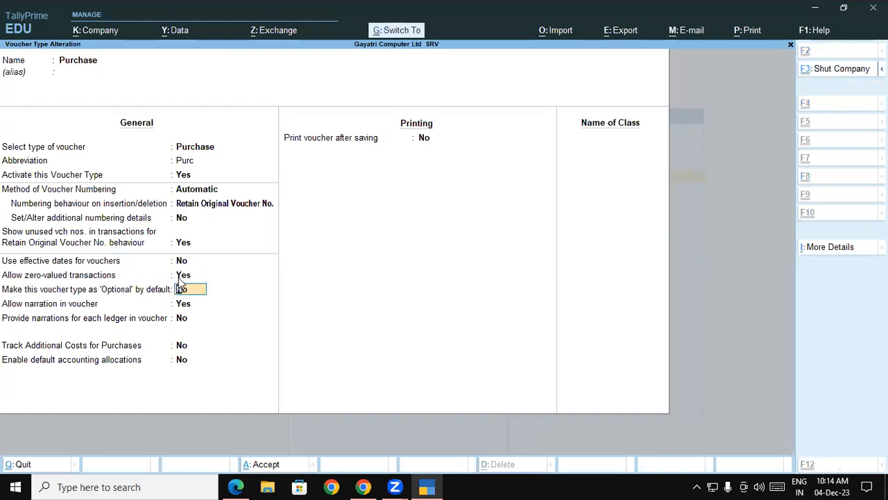
key(ctrl+a)
Step: Alter purchase voucher 13 to add 1 pcs of Lenovo 100 Wireless Combo Keyboard with no rate, and save it
key(Escape)
key(Escape)
key(k)
key(Down)
key(Down)
key(Down)
key(Down)
key(Down)
key(Down)
key(Down)
key(Down)
key(Down)
key(Down)
key(Down)
key(Down)
key(Down)
key(Down)
key(Down)
key(Down)
key(Down)
key(Down)
key(Down)
key(Down)
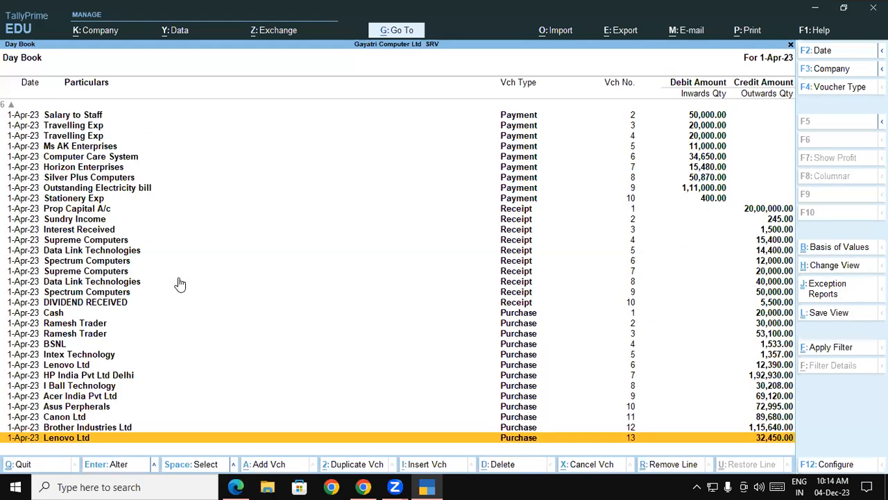
key(Return)
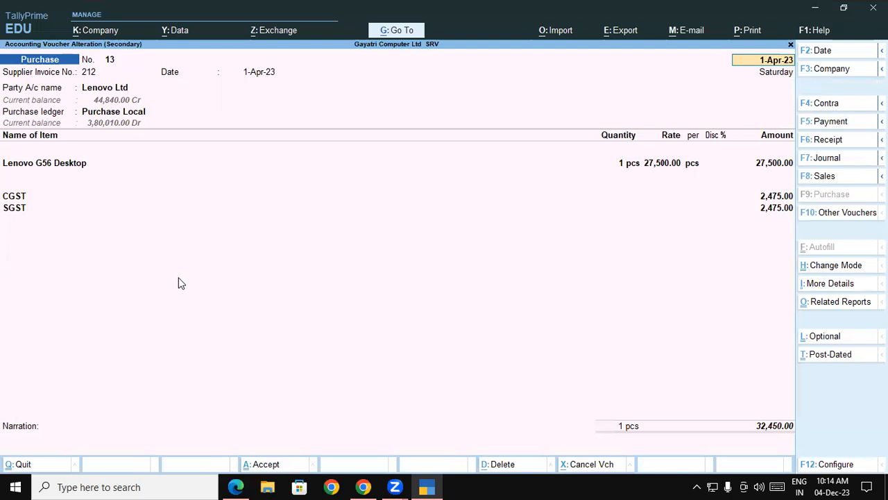
click(775, 165)
key(Return)
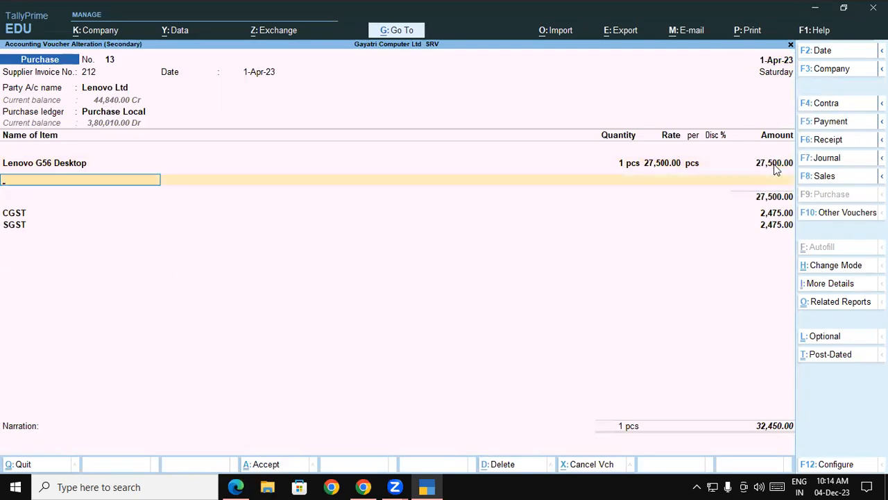
text(Le)
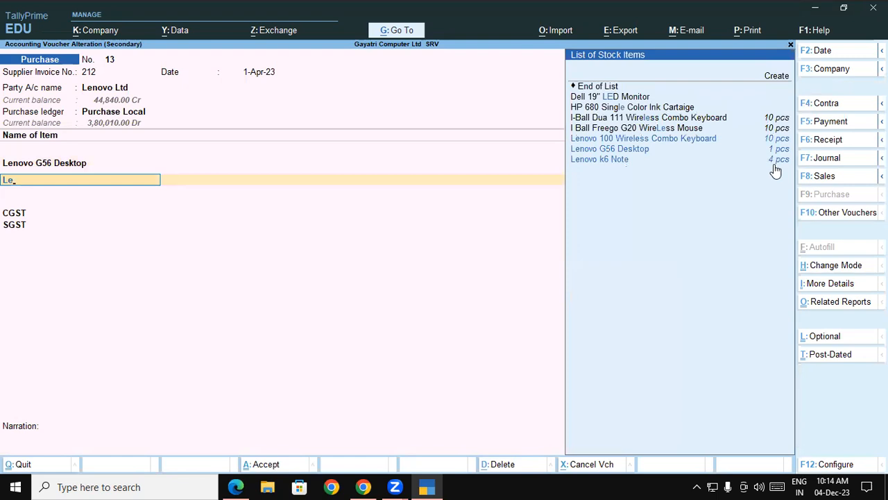
key(Return)
key(Return)
key(Return)
key(BackSpace)
key(Return)
key(Return)
key(Return)
key(Return)
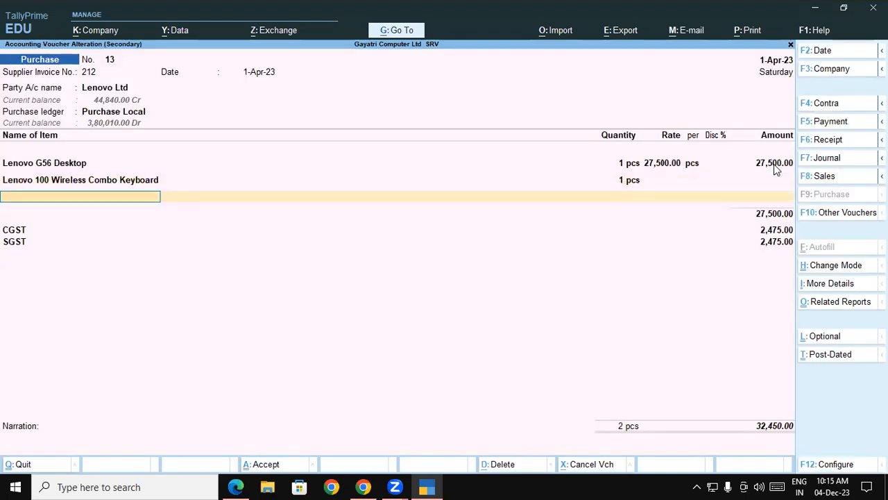
key(Return)
key(ctrl+a)
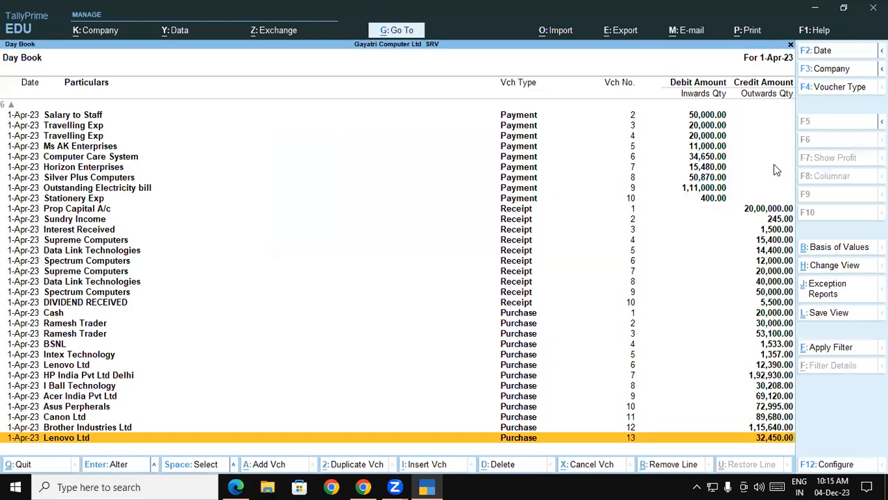
Step: Reopen the Lenovo Ltd purchase voucher from the Day Book to review the free item line
key(Escape)
key(Return)
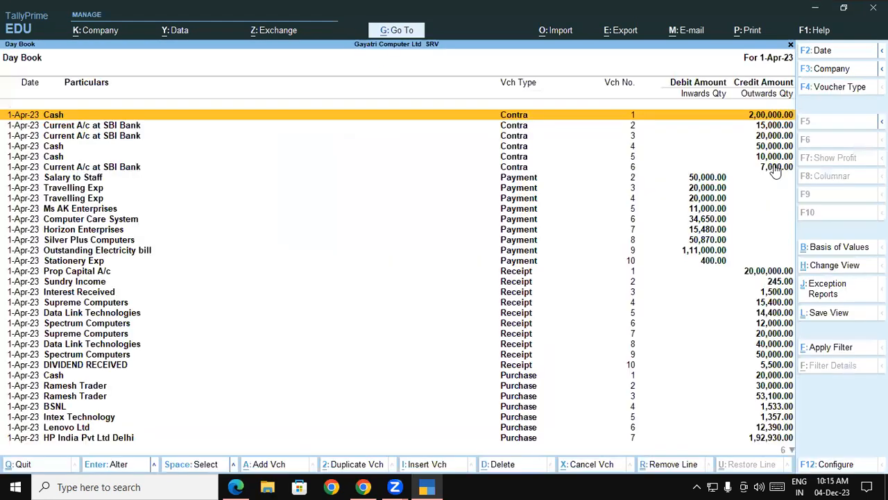
key(Down)
key(Down)
key(Down)
key(Down)
key(Down)
key(Down)
key(Down)
key(Down)
key(Down)
key(Down)
key(Down)
key(Down)
key(Down)
key(Down)
key(Down)
key(Down)
key(Down)
key(Down)
key(Down)
key(Down)
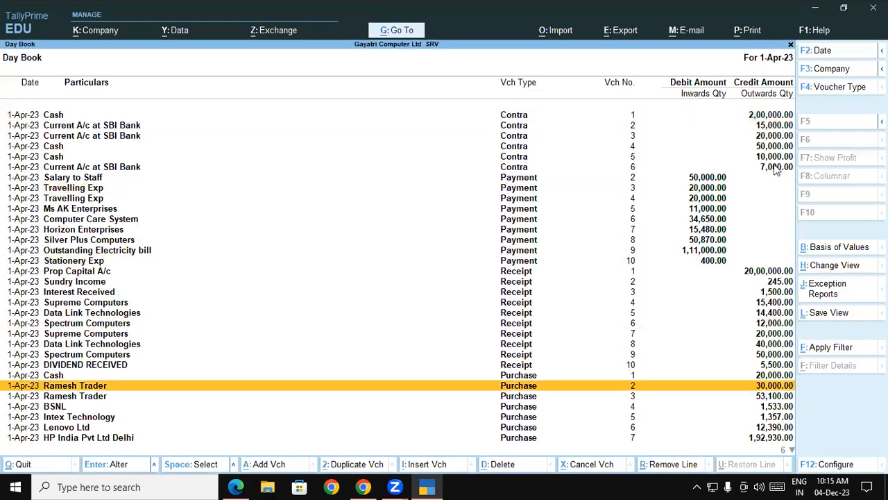
key(Return)
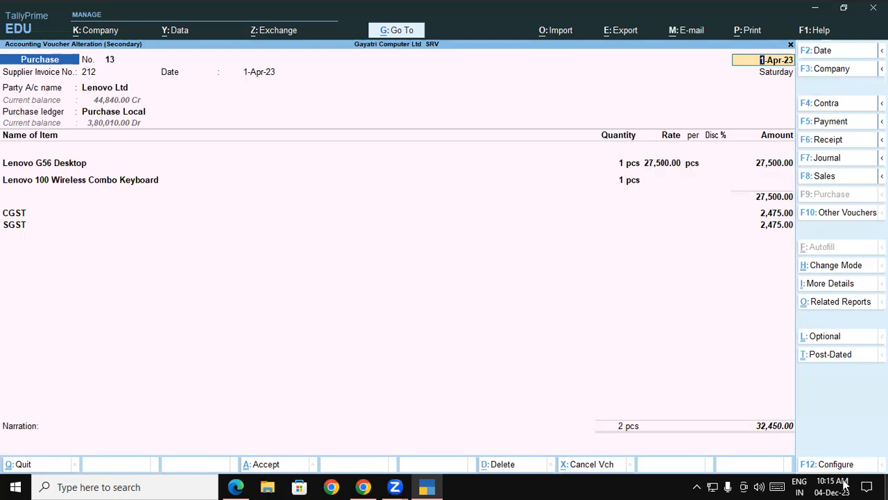
click(606, 399)
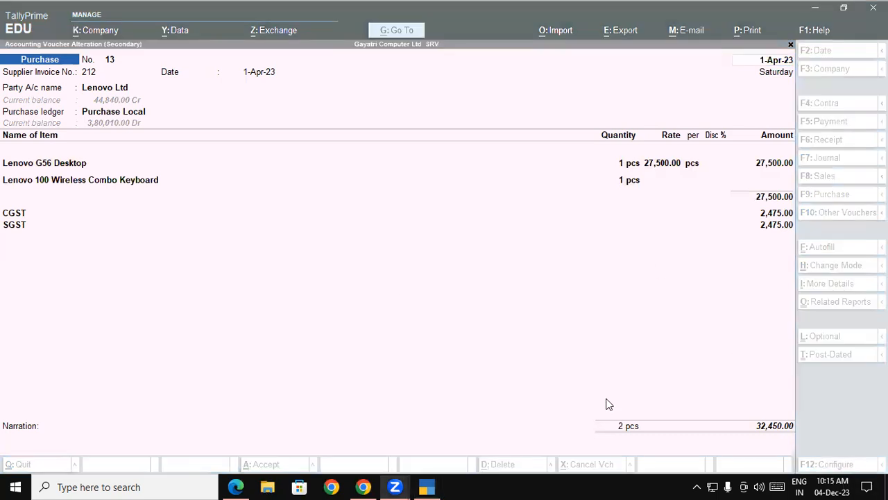
mouse_move(329, 144)
mouse_down()
mouse_move(331, 114)
mouse_move(353, 139)
mouse_move(356, 123)
mouse_up()
mouse_move(349, 214)
mouse_down()
mouse_move(346, 175)
mouse_move(371, 184)
mouse_up()
mouse_move(406, 113)
mouse_down()
mouse_move(415, 93)
mouse_move(408, 121)
mouse_up()
mouse_move(427, 152)
mouse_down()
mouse_move(450, 172)
mouse_move(445, 180)
mouse_up()
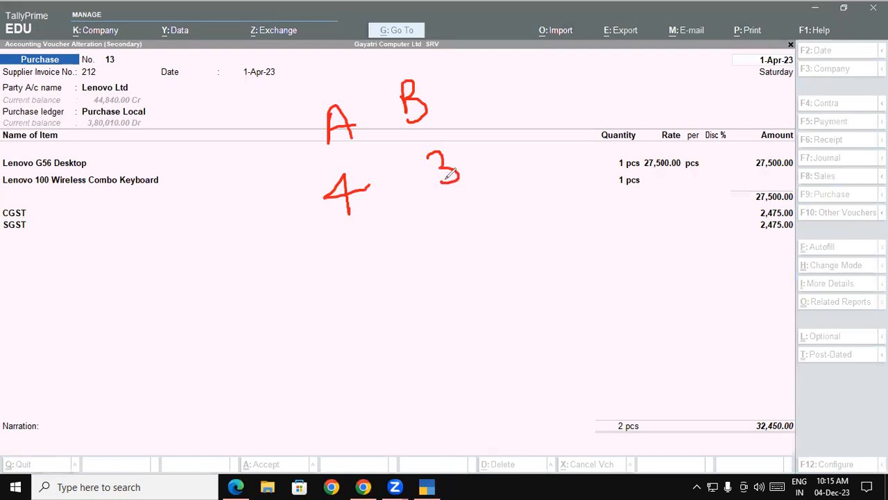
drag(356, 132, 440, 116)
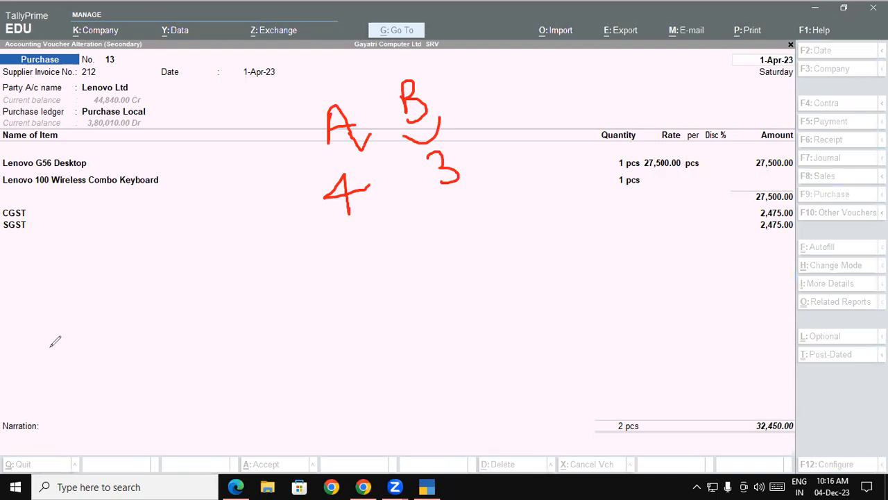
key(e)
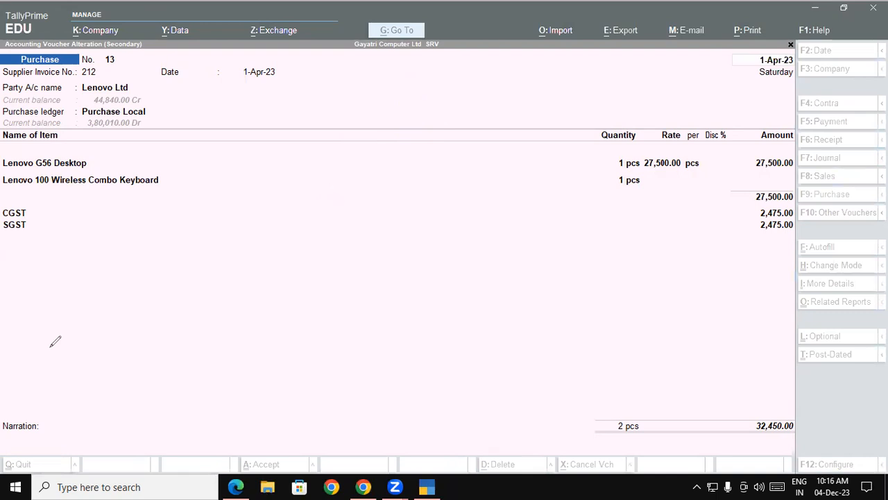
Step: Leave the voucher without changes and return to the Gateway of Tally
key(Escape)
key(Return)
key(Return)
key(Return)
key(Return)
key(Return)
key(BackSpace)
key(Escape)
key(Escape)
key(Escape)
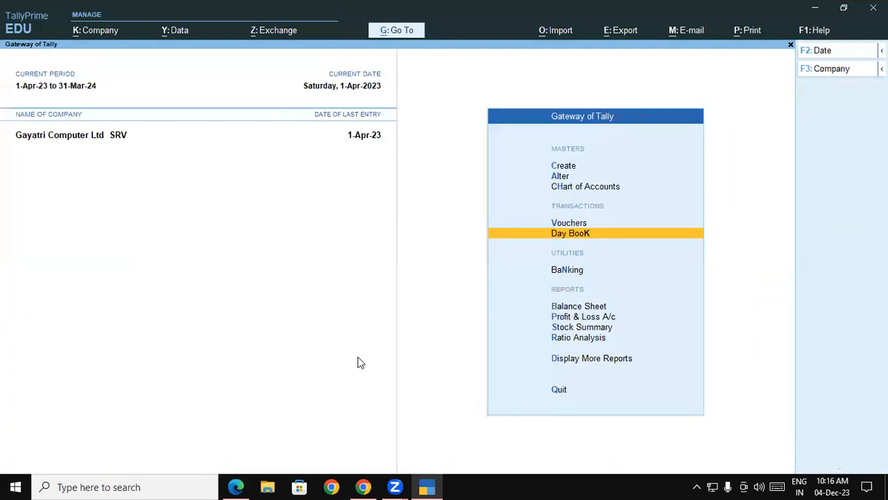
Step: Start a new purchase voucher and, checking the next exercise in the PDF guide, enter supplier invoice number 255
key(v)
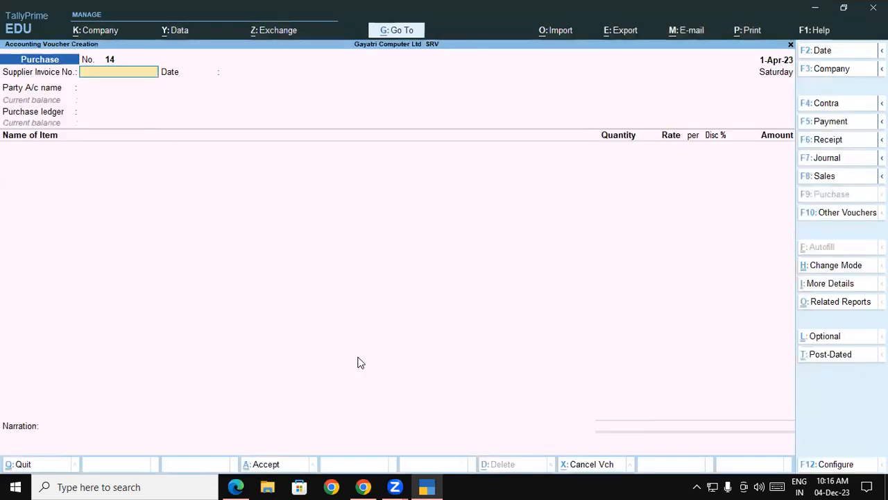
click(236, 486)
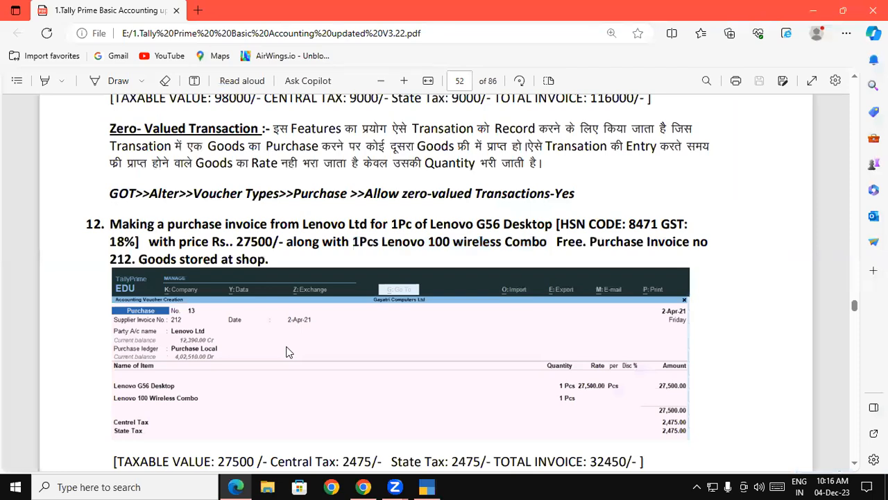
scroll(289, 351, down, 5)
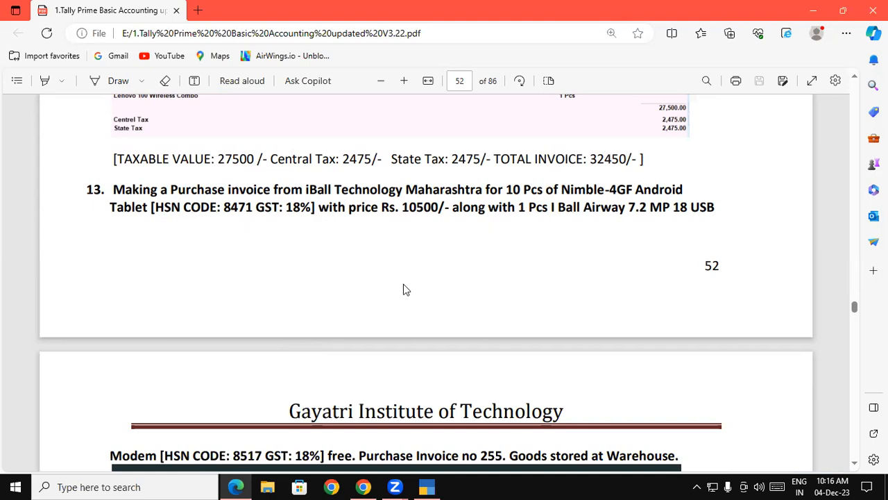
scroll(403, 283, down, 1)
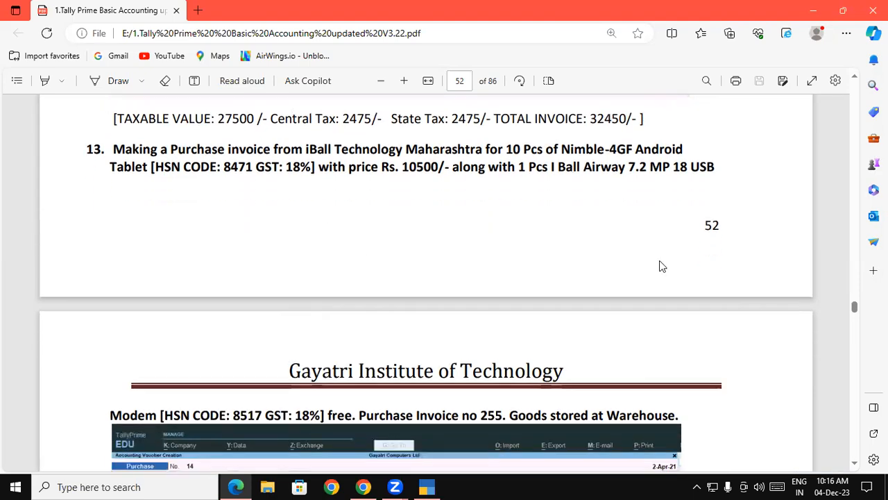
click(428, 486)
text(255)
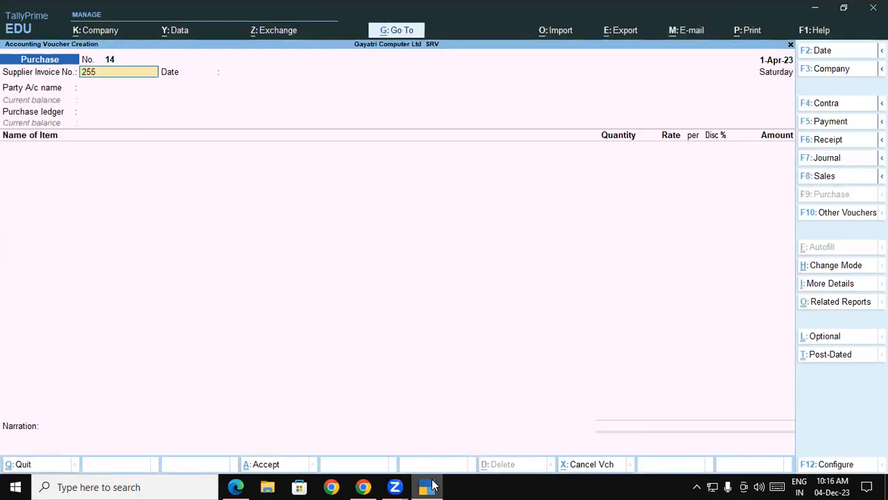
key(Return)
key(Return)
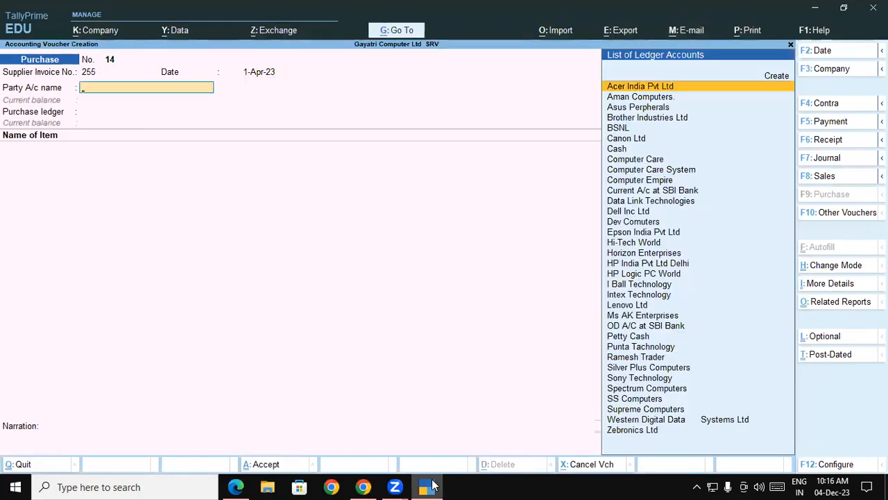
Step: Select I Ball Technology as the party and accept its party details with Uttar Pradesh as place of supply
text(i)
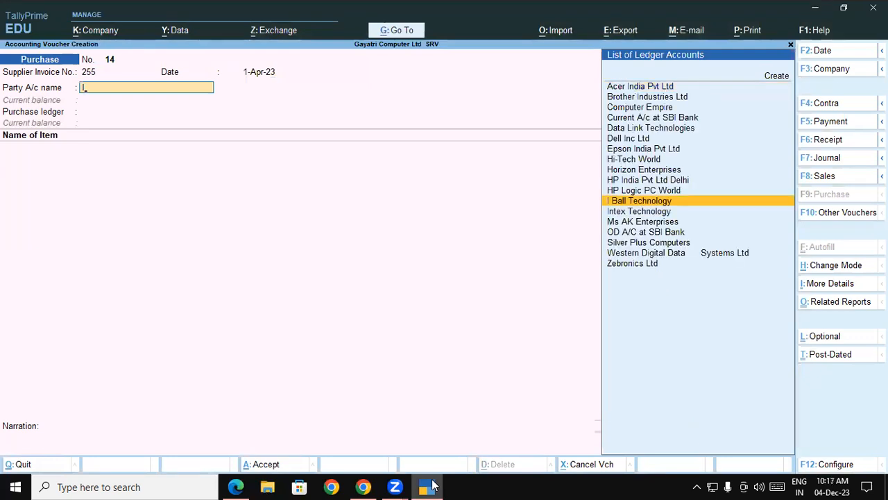
key(Return)
key(Return)
key(Return)
key(Return)
key(Return)
key(Return)
key(Return)
key(Return)
key(Return)
key(Return)
key(Return)
key(Return)
key(Return)
key(Return)
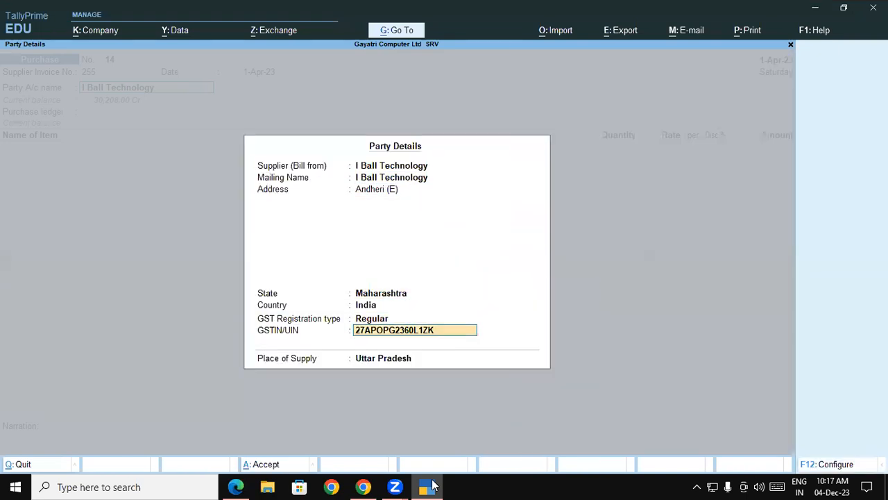
key(Return)
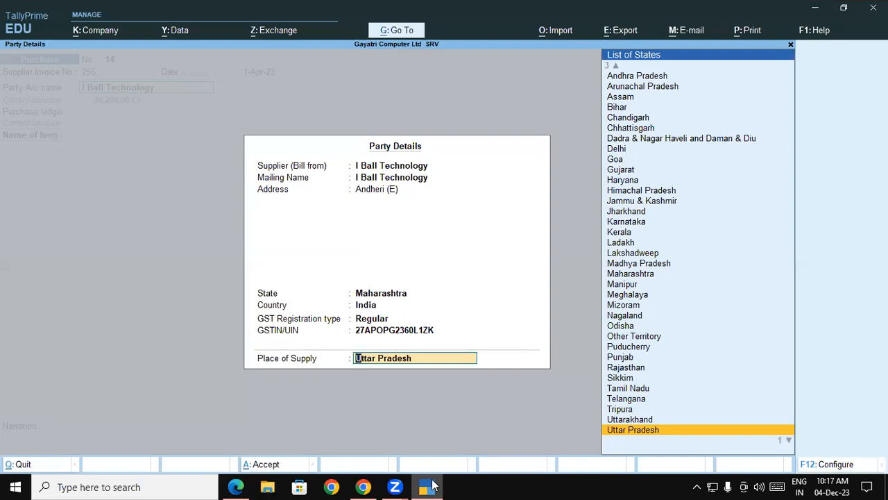
key(Return)
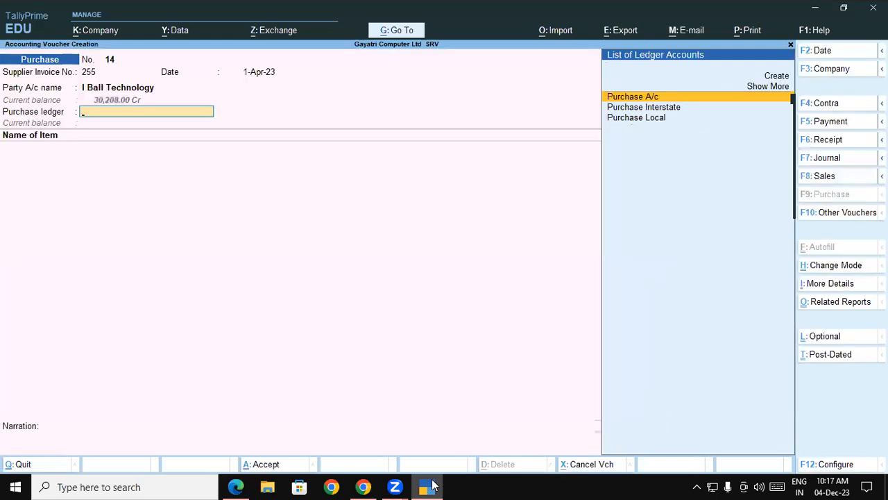
Step: Select Purchase Interstate as the purchase ledger for the I Ball Technology voucher
key(Down)
key(Down)
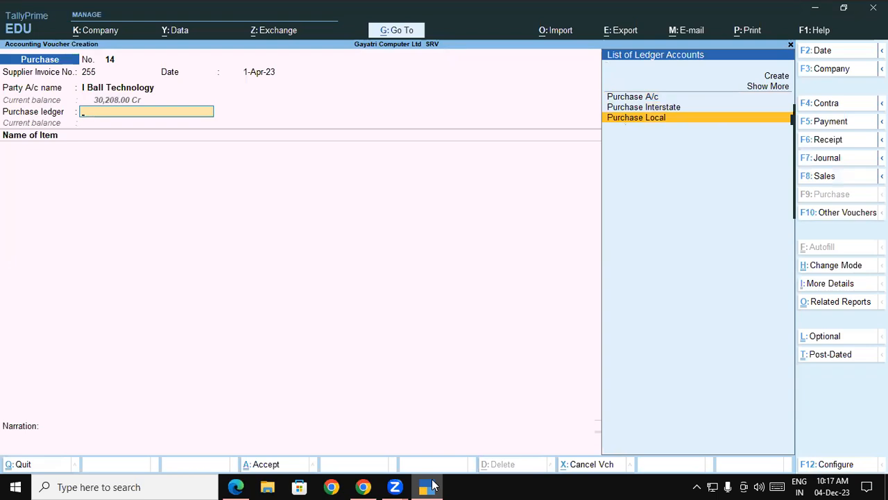
key(Up)
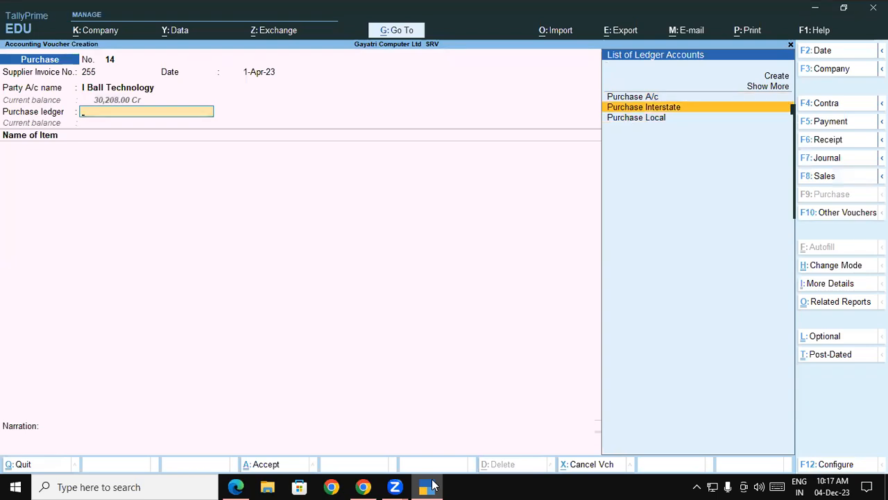
key(Return)
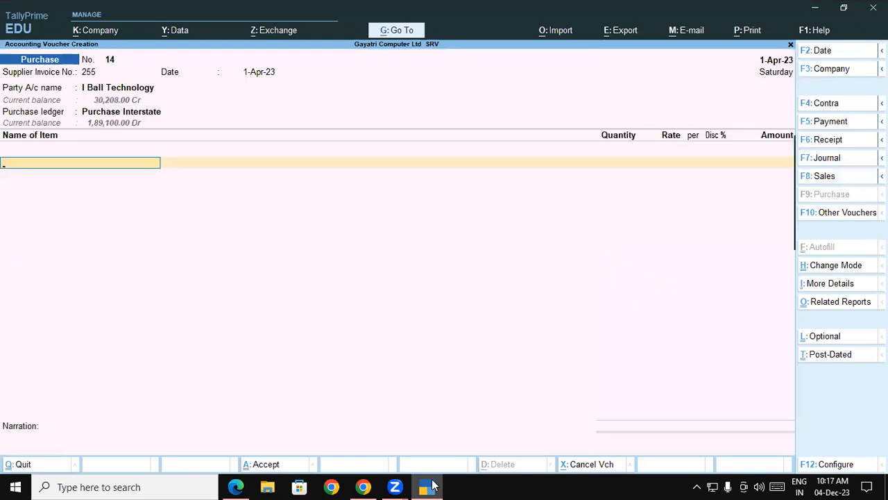
Step: Copy the item name from the PDF guide and start a new stock item named Nimble-4GF Android Tablet
click(430, 485)
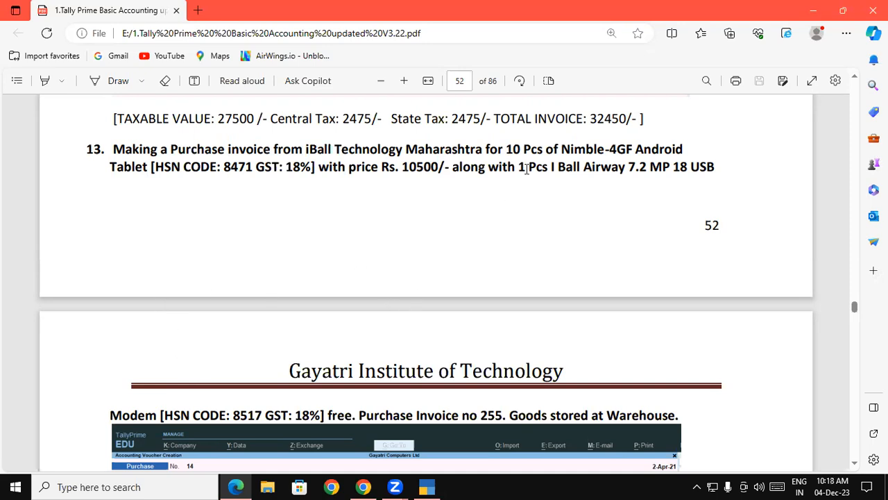
drag(561, 149, 684, 155)
key(ctrl+c)
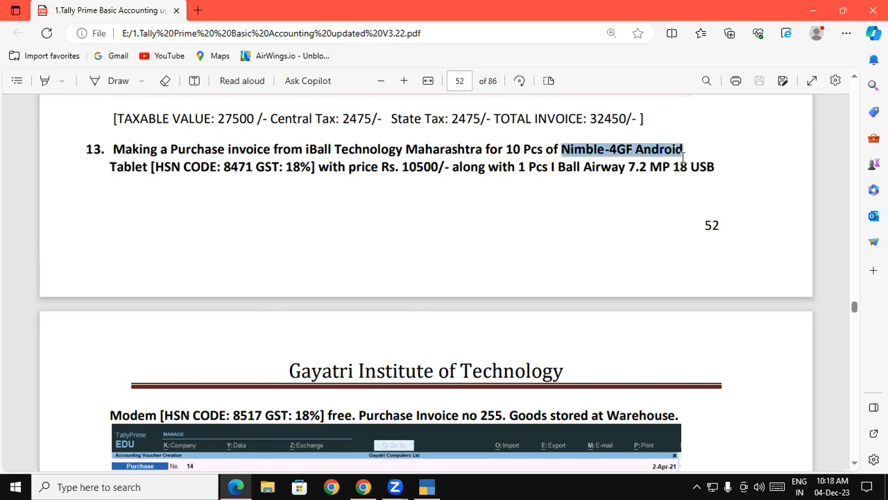
click(432, 485)
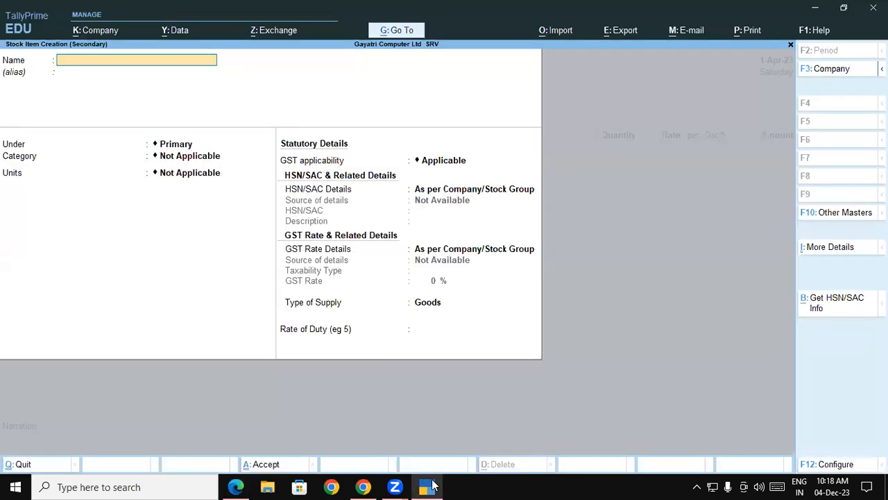
key(ctrl+v)
text(tablet)
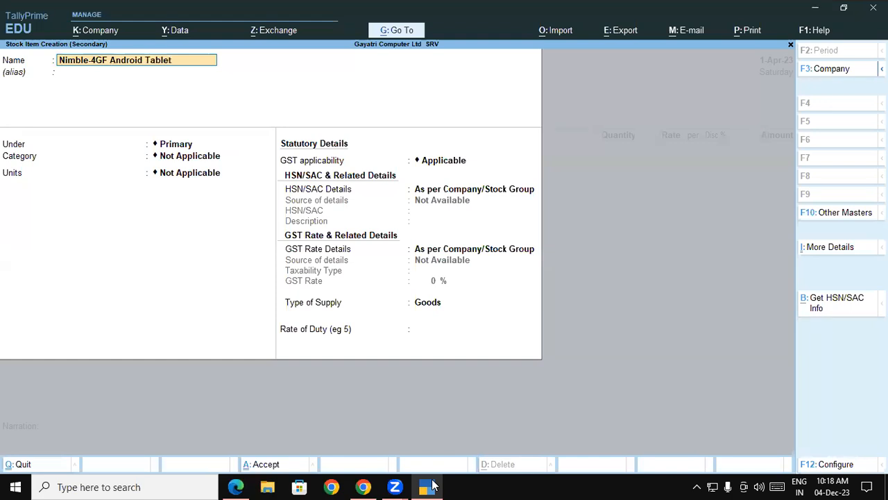
Step: Create a new stock group named Tablet for the item, choosing to specify its HSN/SAC details here
key(Return)
text(t)
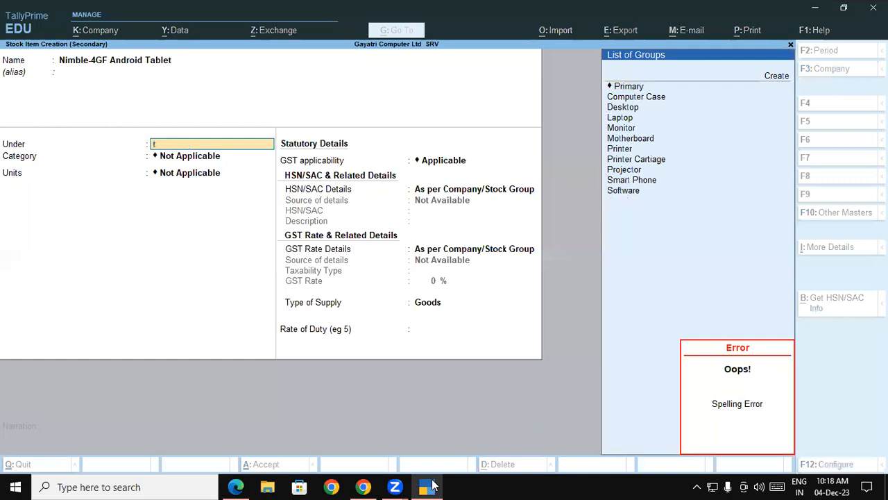
key(alt+c)
text(T)
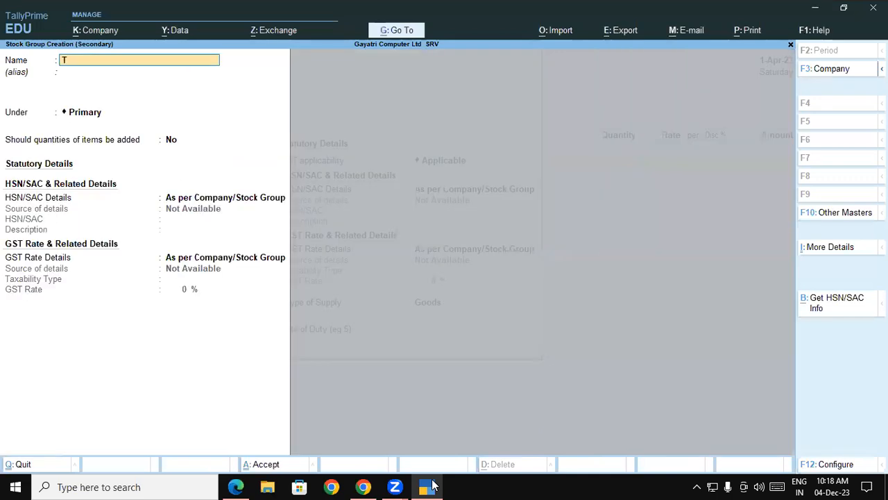
text(ablet)
key(Return)
key(Return)
key(Return)
key(Return)
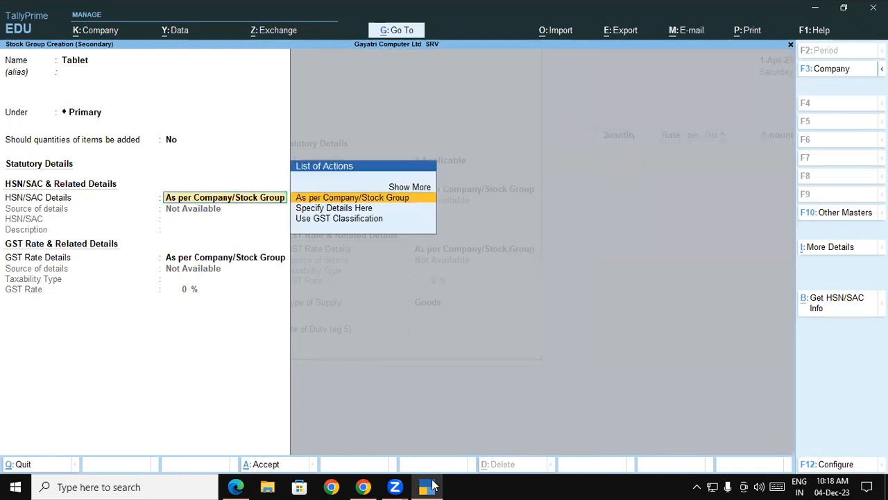
key(Down)
key(Return)
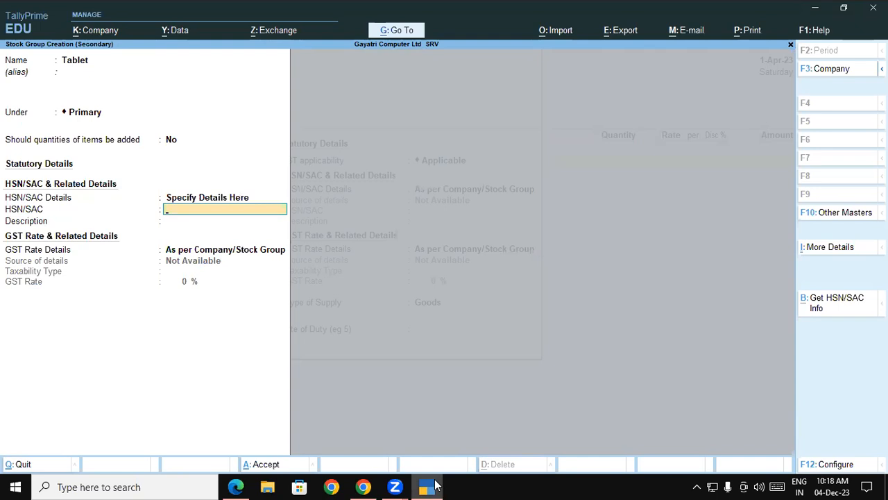
Step: Enter HSN code 8471, Taxable type and 18% GST rate for the Tablet group, then accept it
click(434, 484)
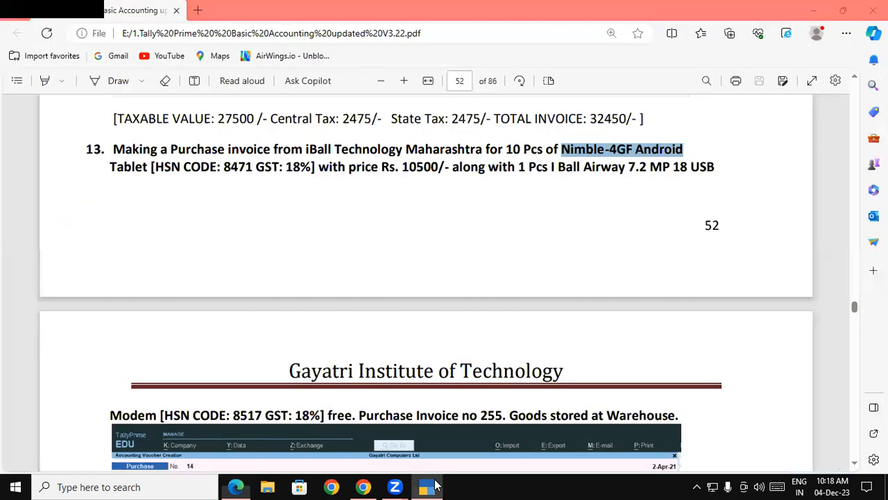
click(434, 485)
text(8471)
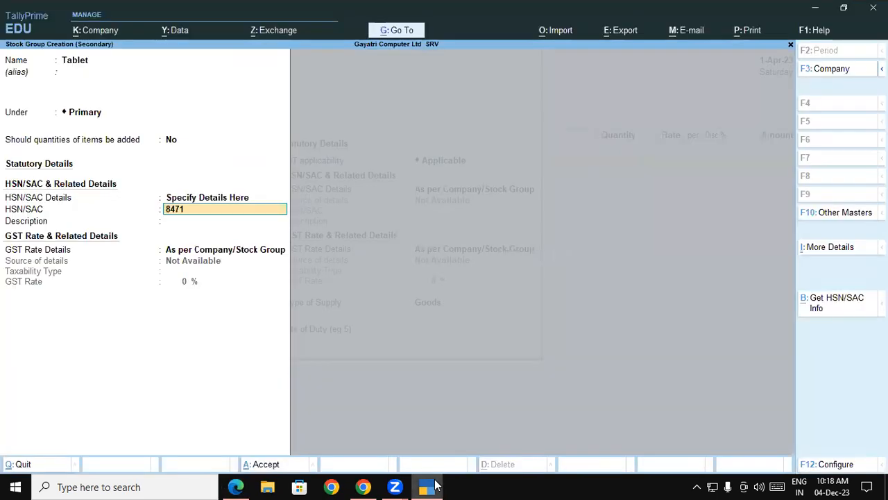
key(Return)
key(Down)
key(Return)
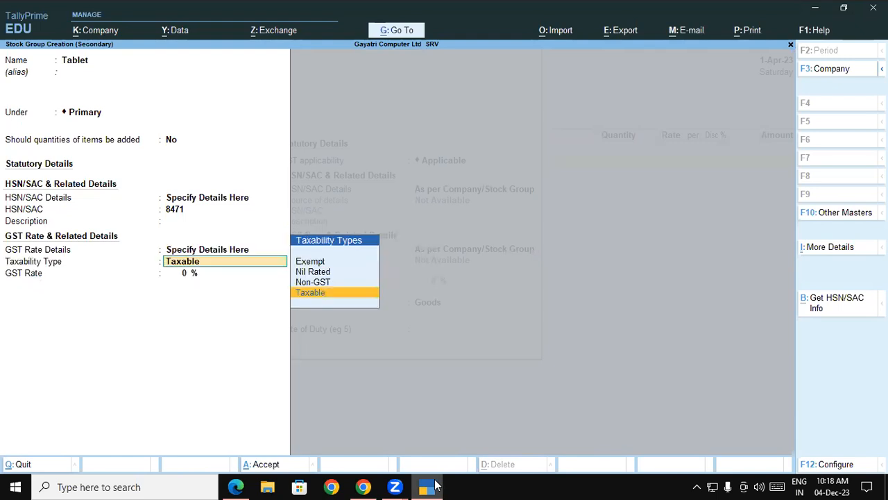
key(Return)
text(18)
key(Return)
key(Return)
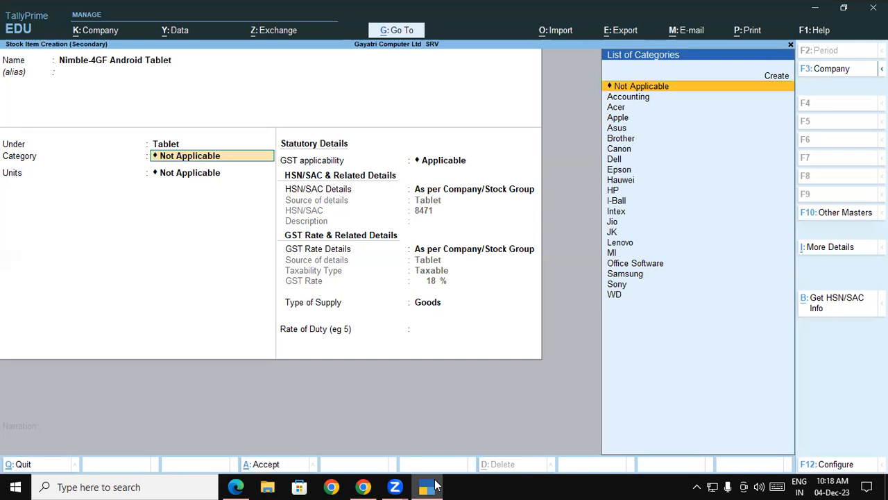
Step: Set the tablet's units to pcs, keep the group's GST details, and save the stock item
key(Return)
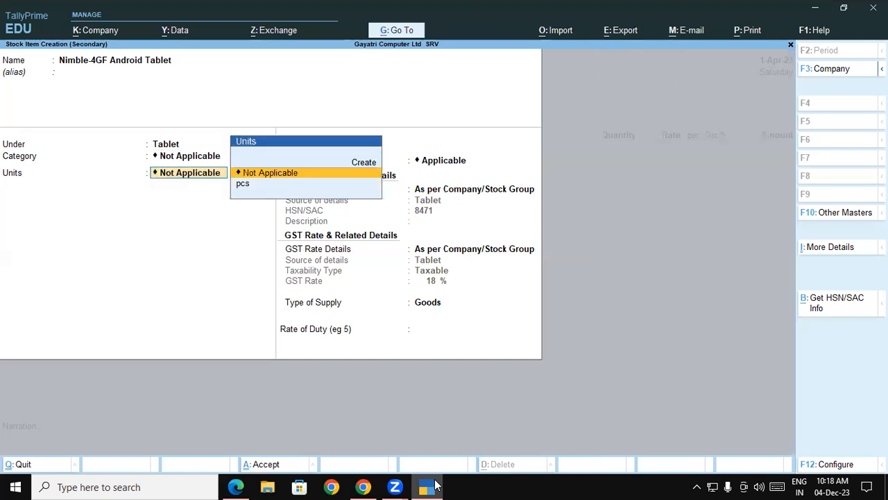
key(Down)
key(Return)
key(Return)
key(Return)
key(Return)
key(Return)
key(Return)
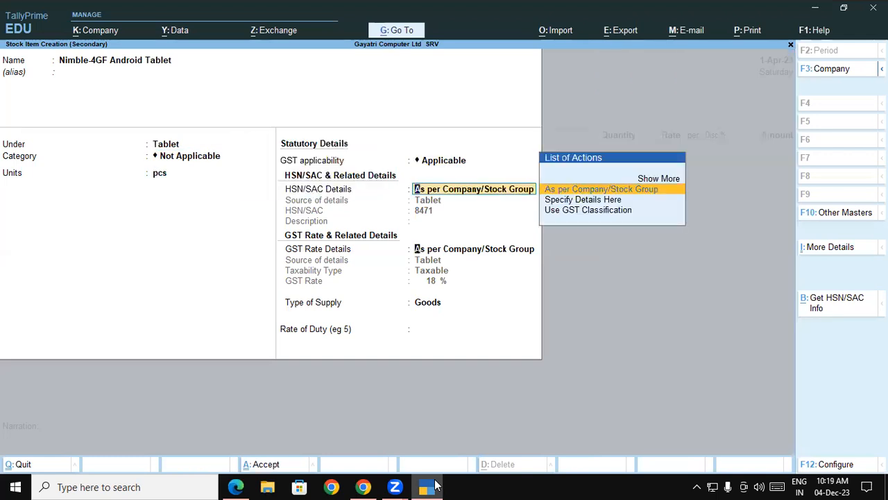
key(Return)
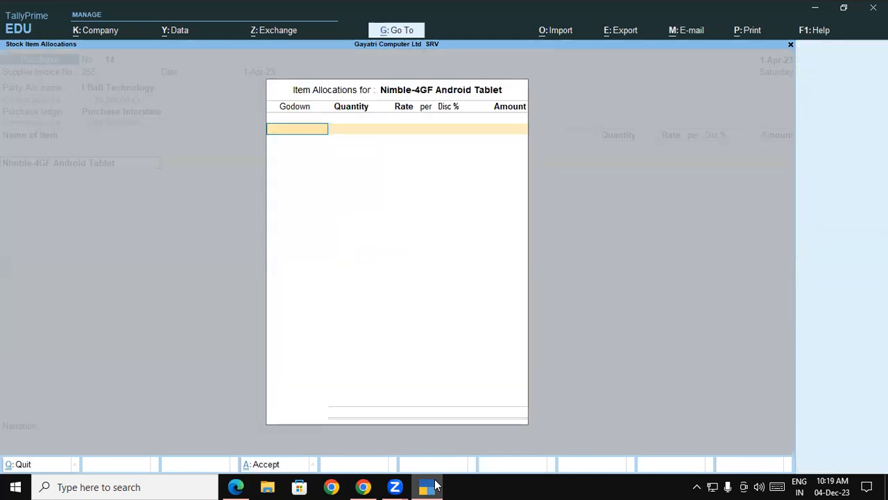
Step: Allocate the tablet to the Warehouse godown with a quantity of 10 pcs, checking the PDF guide
click(436, 485)
click(435, 486)
key(Return)
click(435, 486)
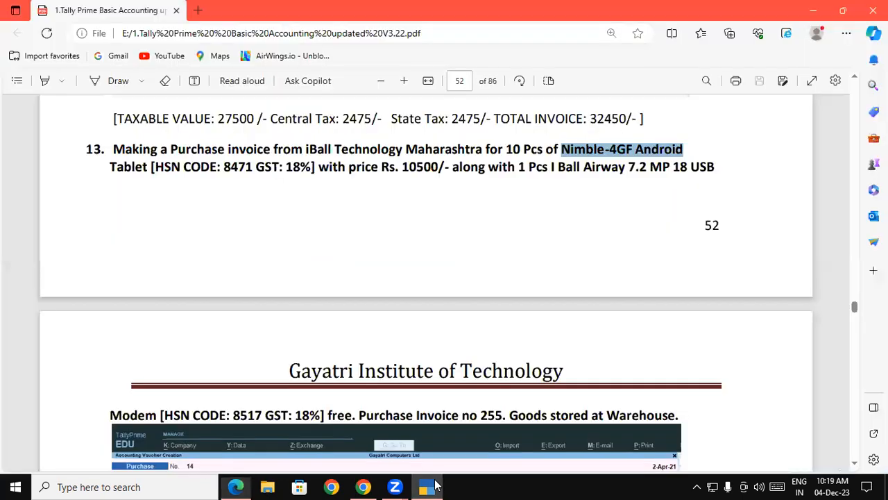
click(435, 485)
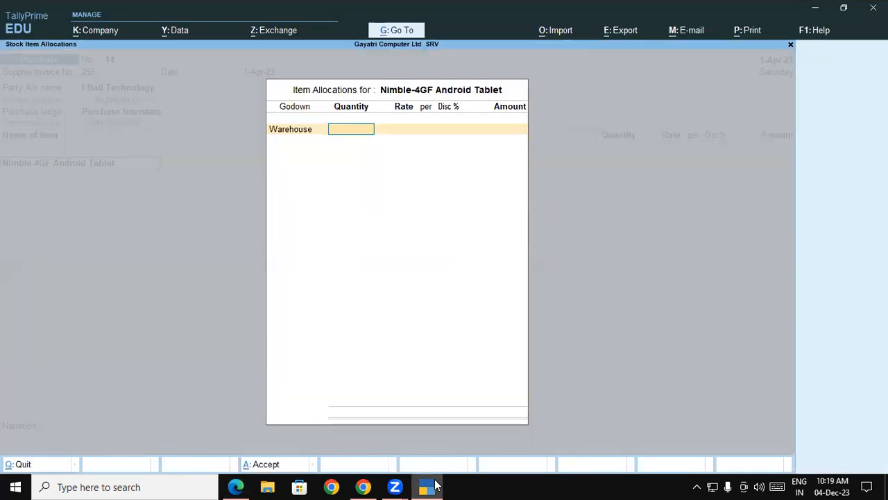
text(10)
key(Return)
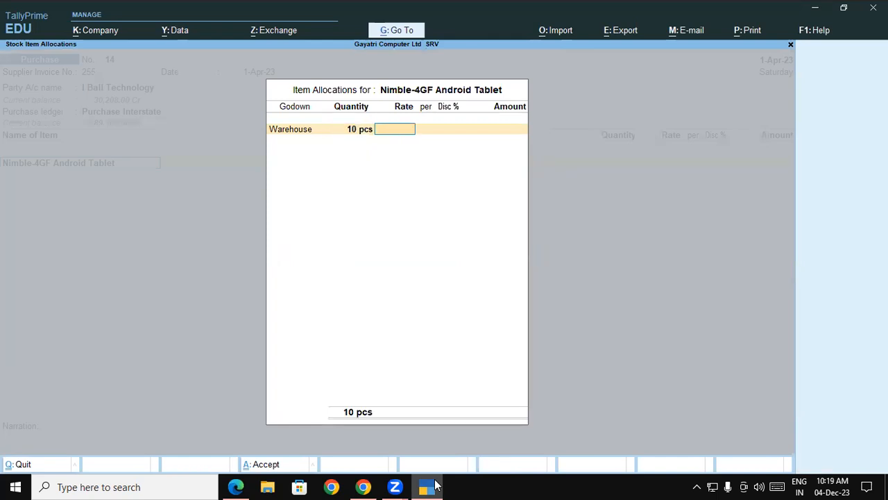
Step: Enter a rate of 10500 for the tablet and finish its allocation line
click(436, 486)
click(436, 485)
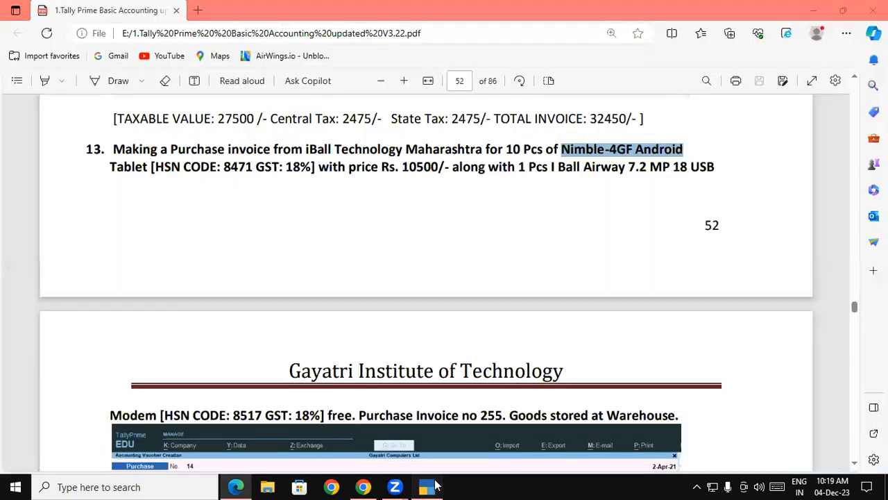
text(10500)
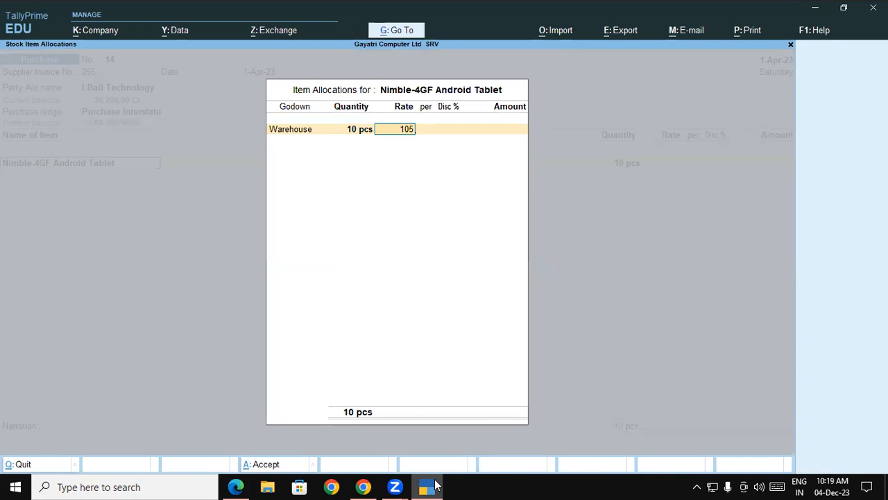
key(Return)
key(Return)
key(Return)
key(Return)
key(Return)
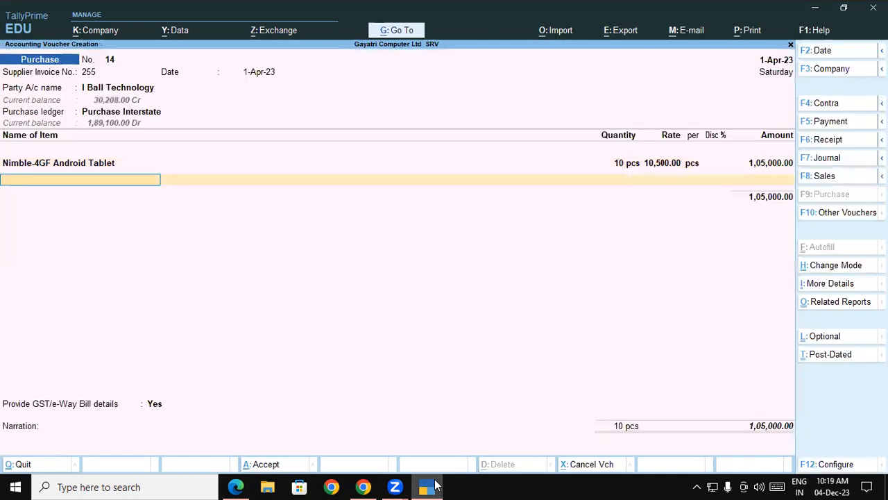
Step: Start a new stock item named I Ball Airway 7.2 MP 18 USB Modem, copying the name from the PDF
key(alt+c)
key(alt+Tab)
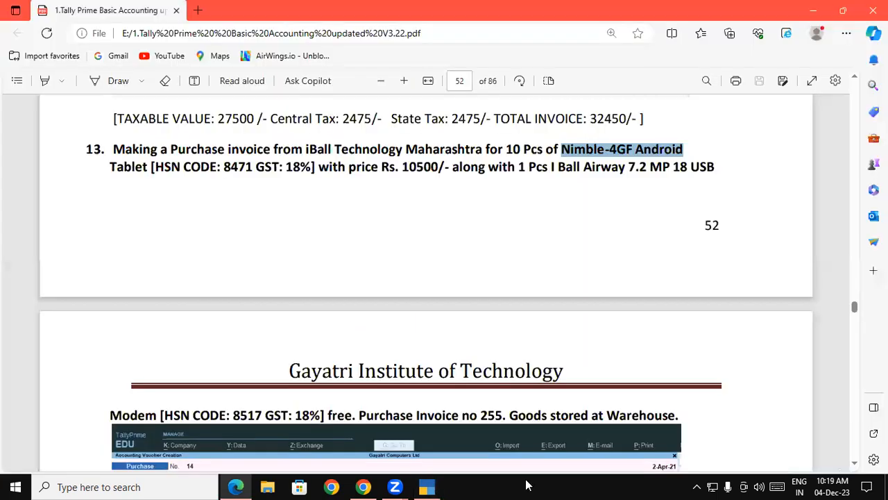
drag(550, 168, 715, 173)
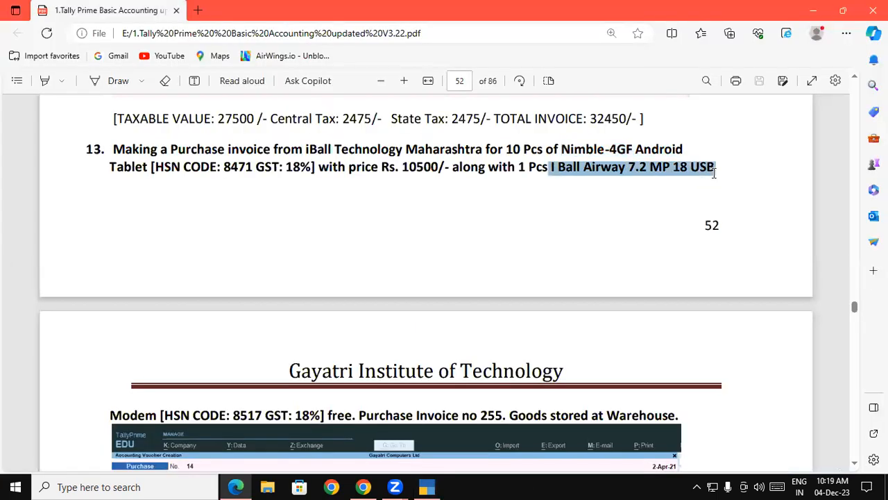
click(428, 487)
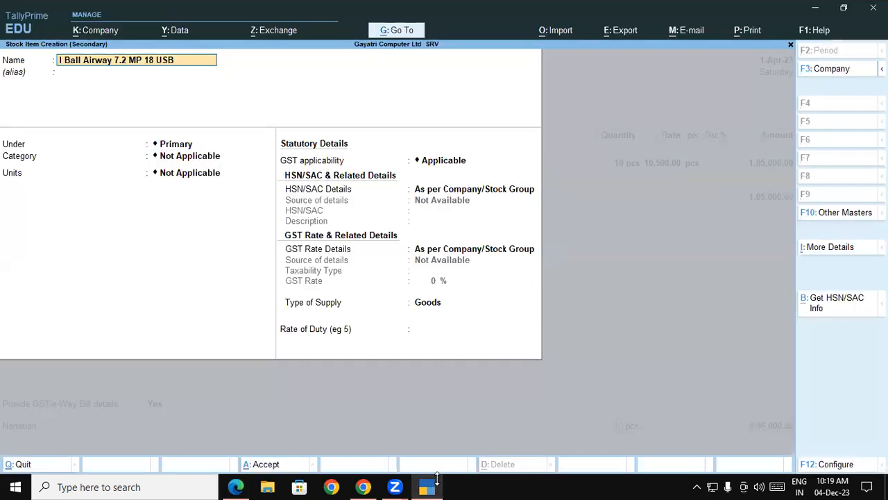
text(modem)
key(Return)
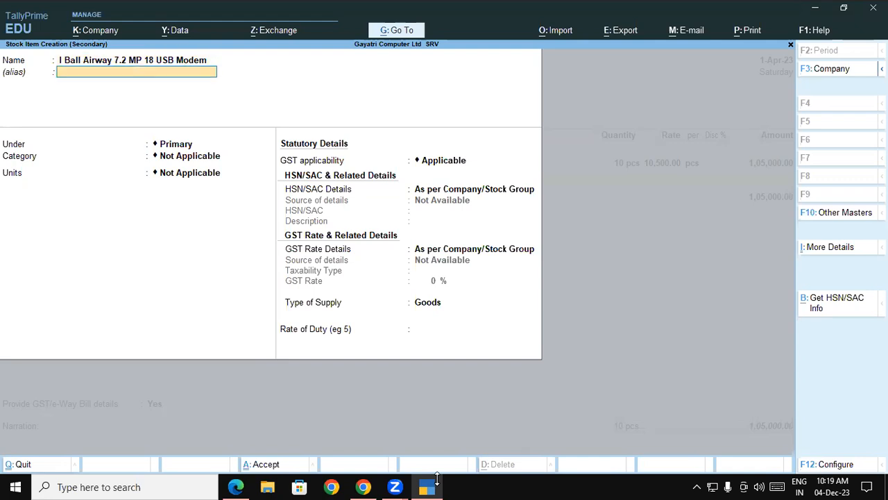
Step: Create a new stock group named Modem for the item, choosing to specify its HSN/SAC details here
key(Return)
key(alt+c)
text(Modem)
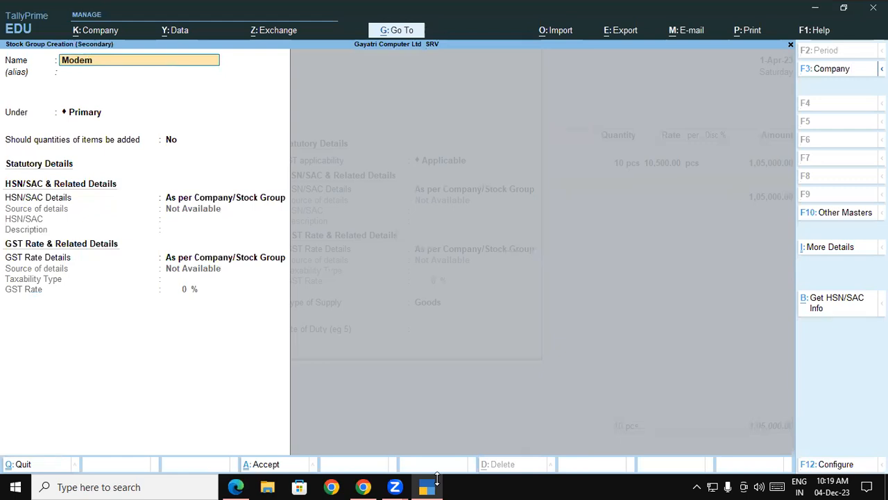
key(Return)
key(Return)
key(Return)
key(Return)
key(Down)
key(Return)
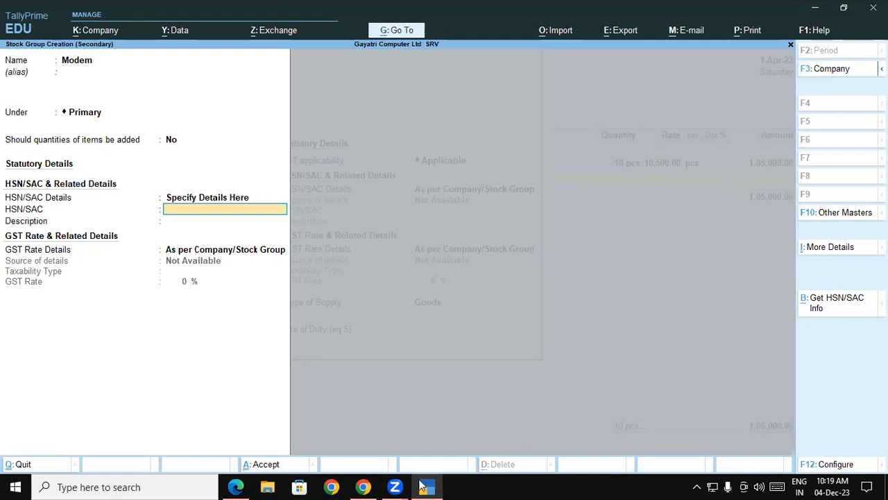
Step: Enter HSN code 8517, Taxable type and 18% GST rate for the Modem group, then accept it
click(422, 486)
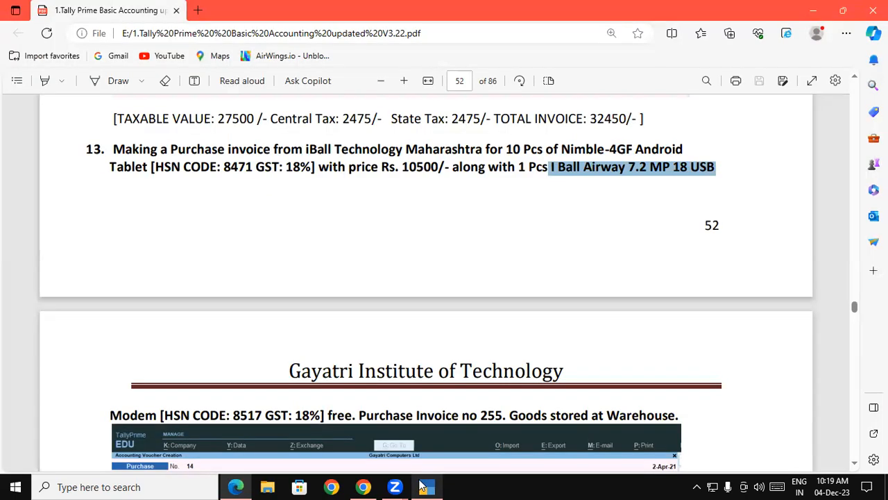
click(422, 486)
text(851)
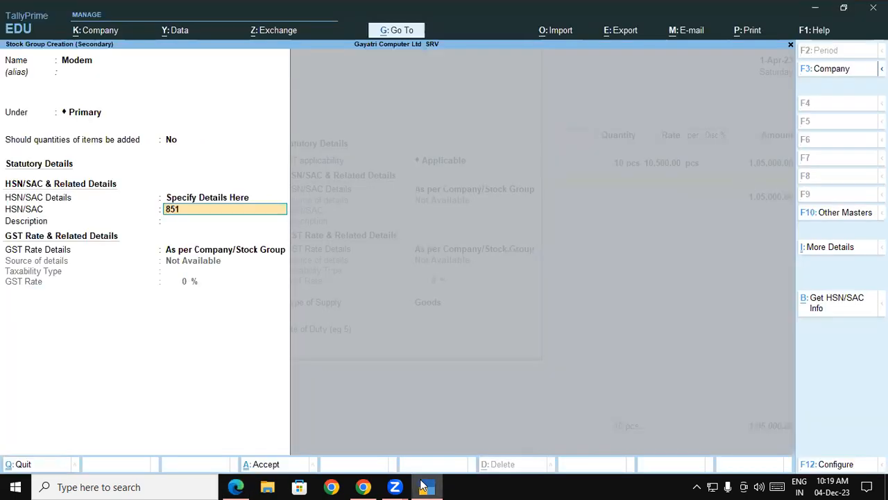
text(7)
key(Return)
key(Return)
key(Down)
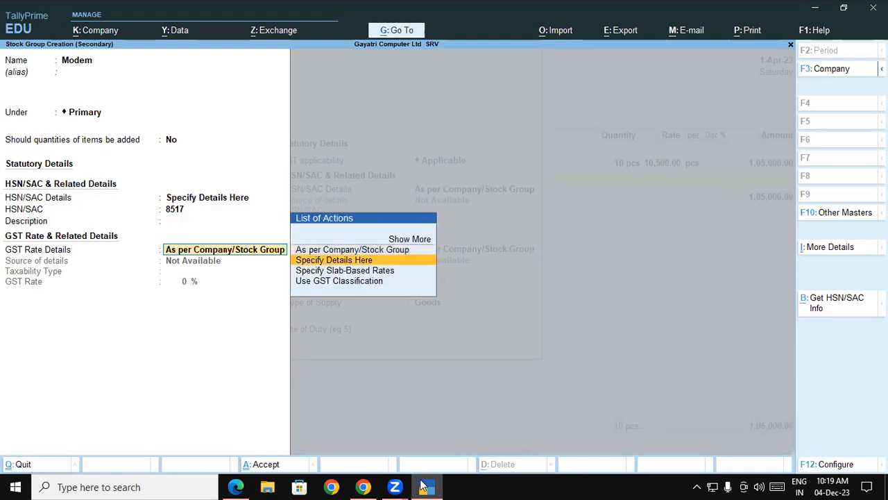
key(Return)
key(Return)
text(18)
key(Return)
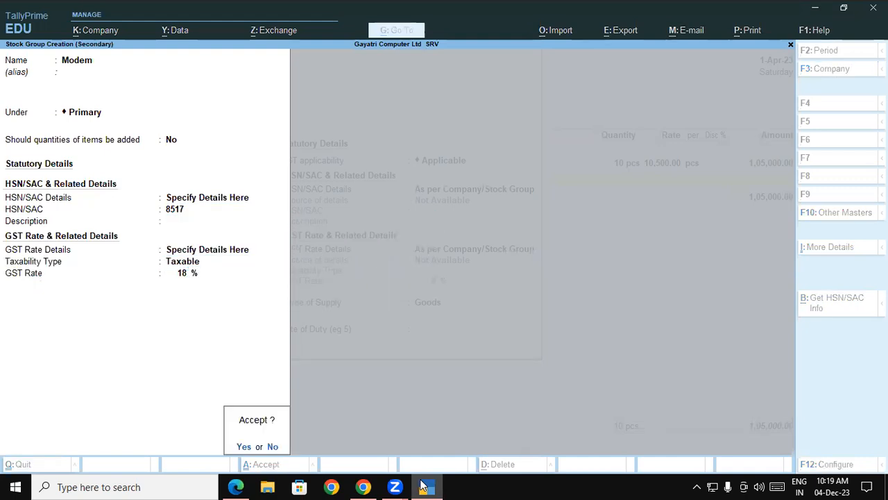
key(Return)
Step: Set the modem item's category to I-Ball and its units to pcs, then accept the new stock item
text(i)
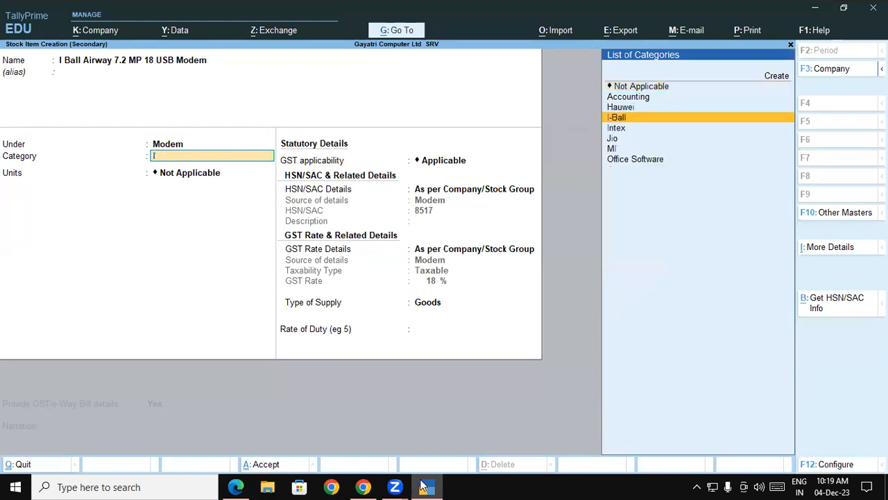
key(Return)
key(Return)
key(BackSpace)
key(Down)
key(Return)
key(Return)
key(Return)
key(Return)
key(Return)
key(Return)
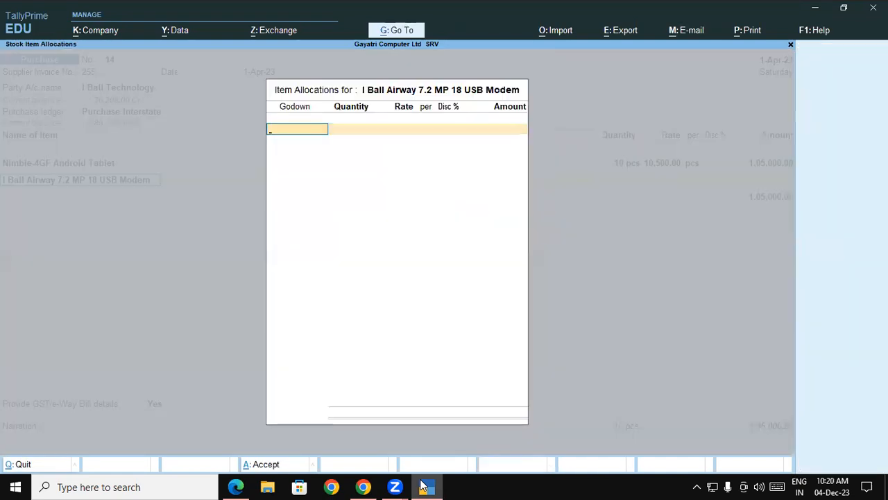
Step: Allocate 1 pcs of the modem to the Warehouse godown without a rate, as a free item
key(Return)
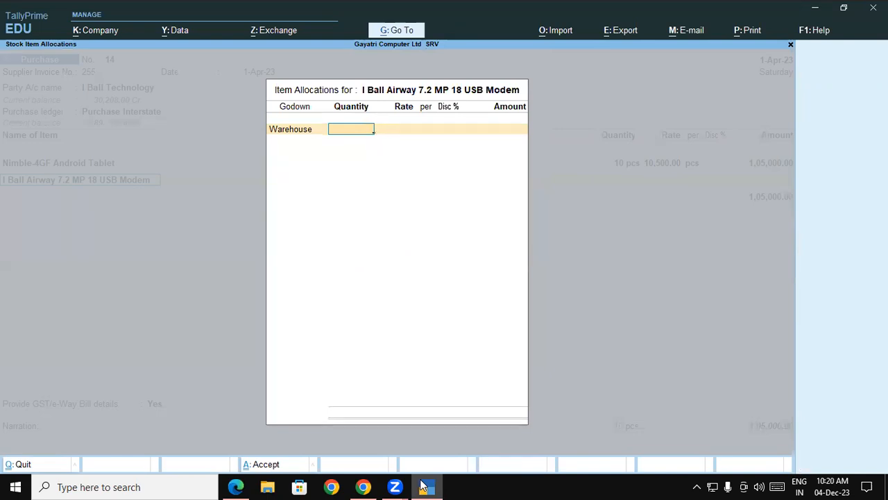
click(424, 486)
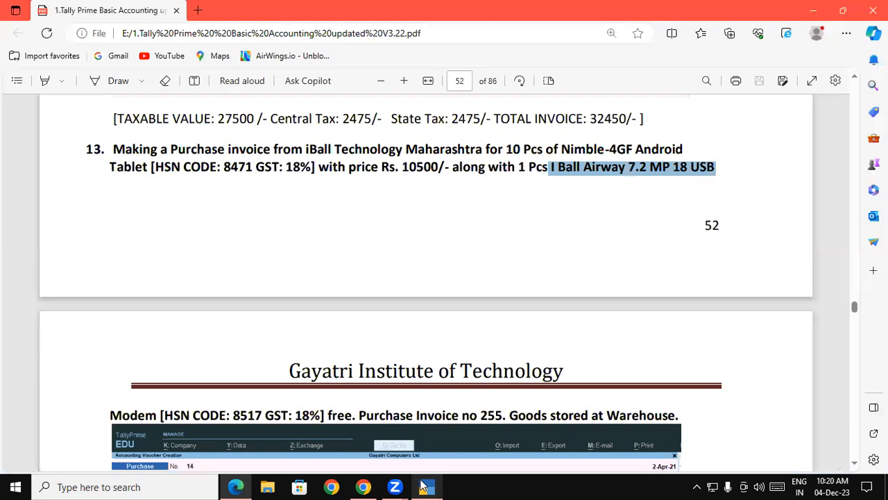
click(423, 486)
text(1)
key(Return)
key(Return)
key(Return)
key(Return)
key(Return)
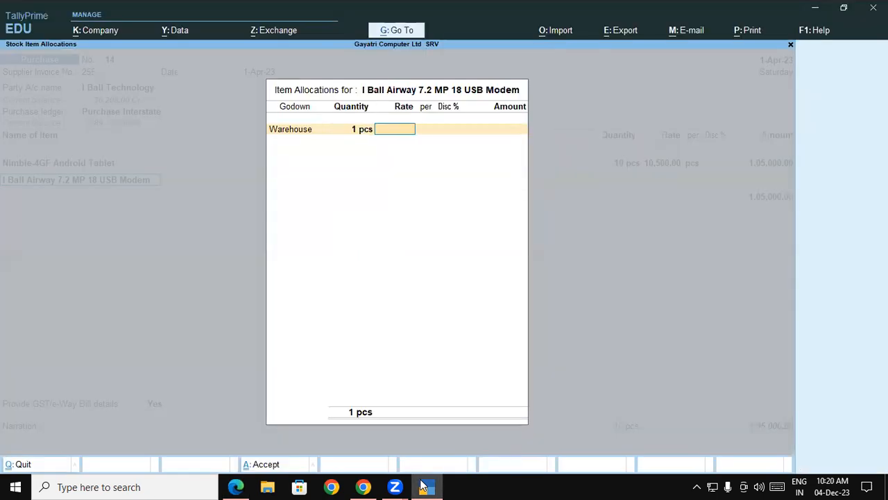
key(Return)
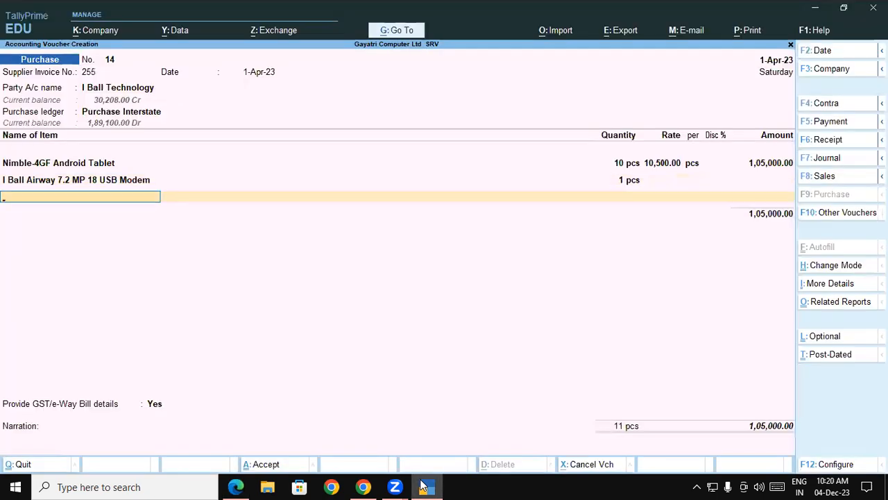
key(Return)
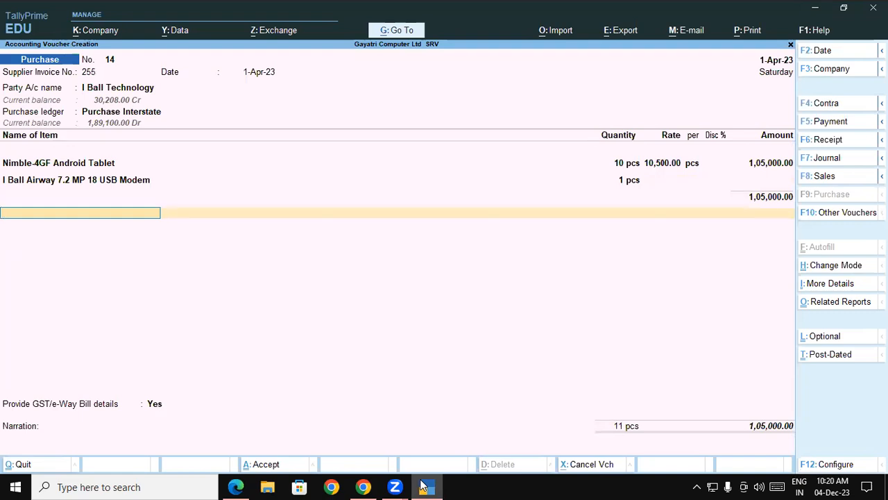
Step: Add the IGST ledger below the items, checking the expected tax in the PDF
text(Ig)
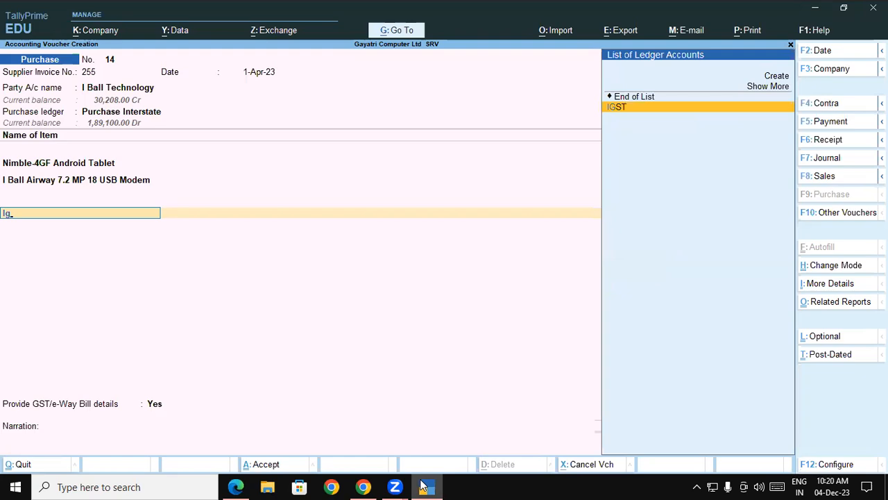
key(Return)
click(425, 485)
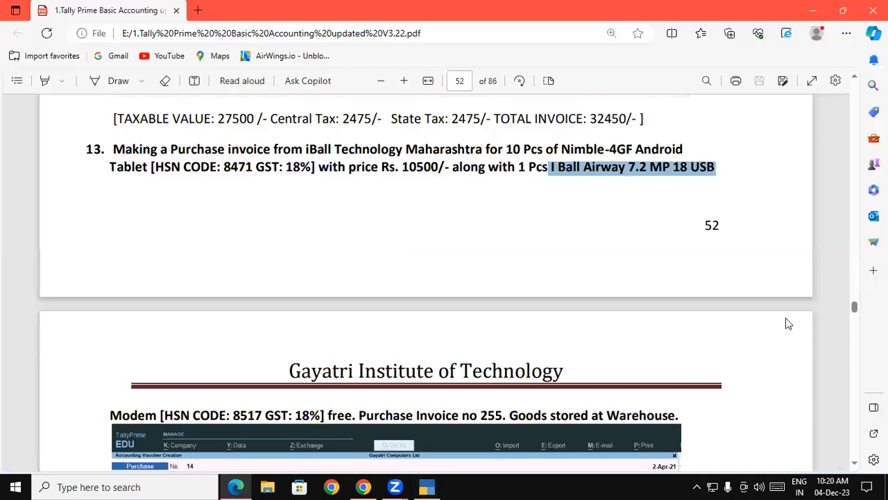
scroll(788, 323, down, 5)
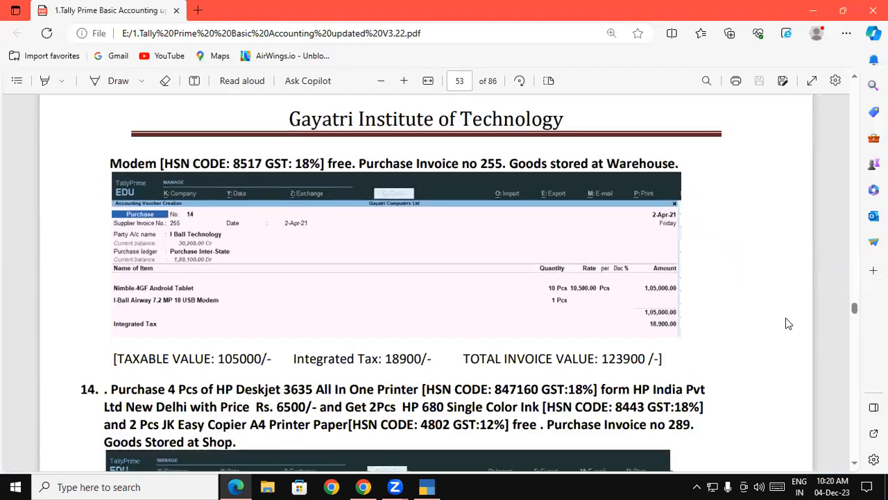
scroll(788, 324, down, 2)
scroll(788, 324, down, 1)
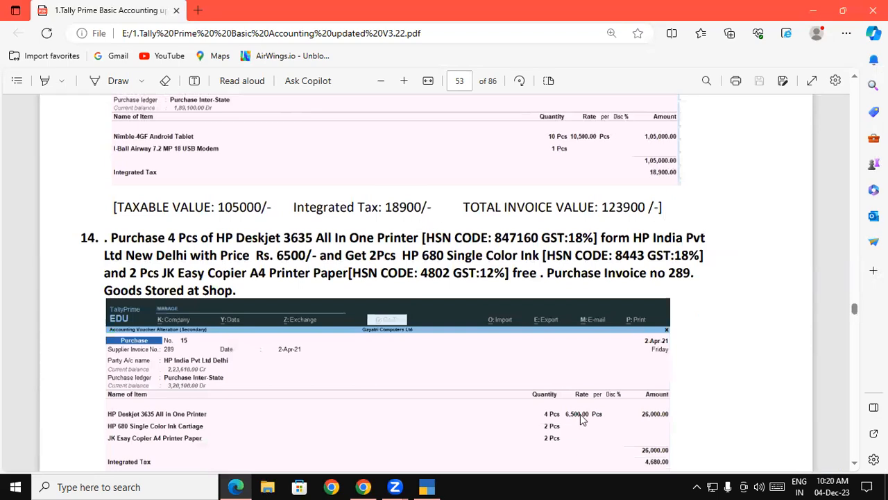
click(428, 486)
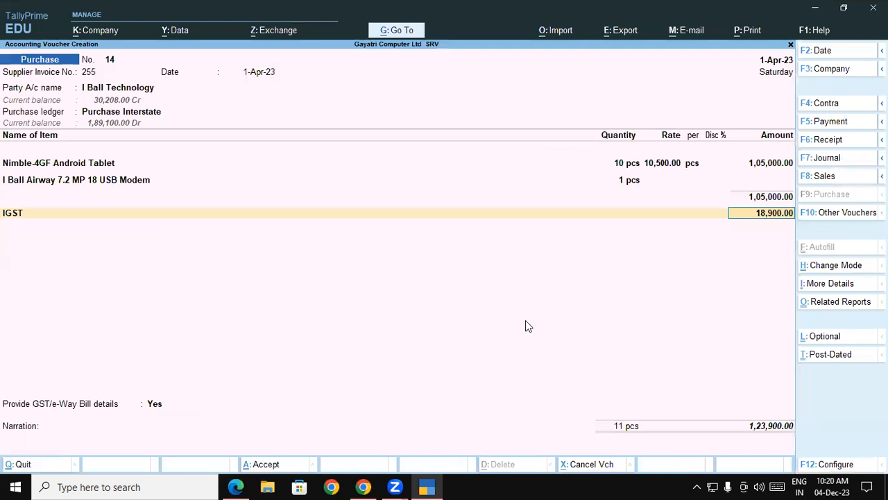
Step: Set Provide GST/e-Way Bill details to No and save the I Ball Technology purchase voucher
key(Return)
key(Return)
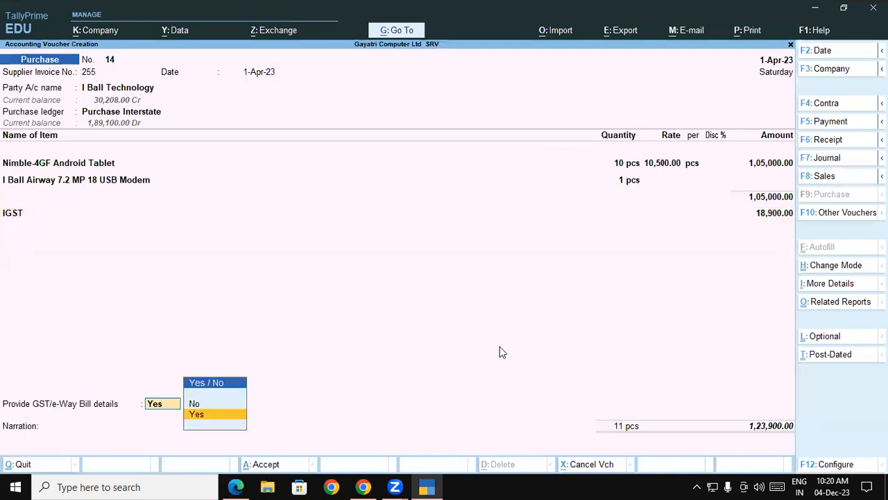
key(Return)
key(Return)
key(Return)
key(Return)
key(Return)
key(Return)
key(Return)
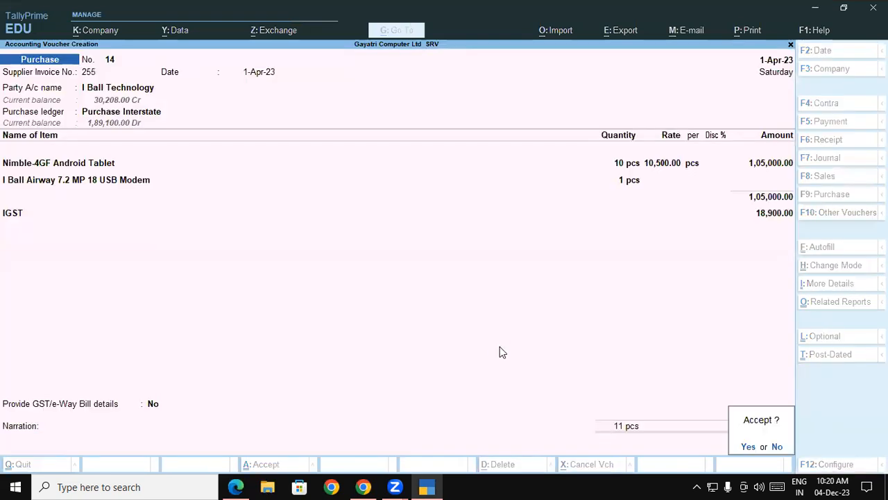
key(Return)
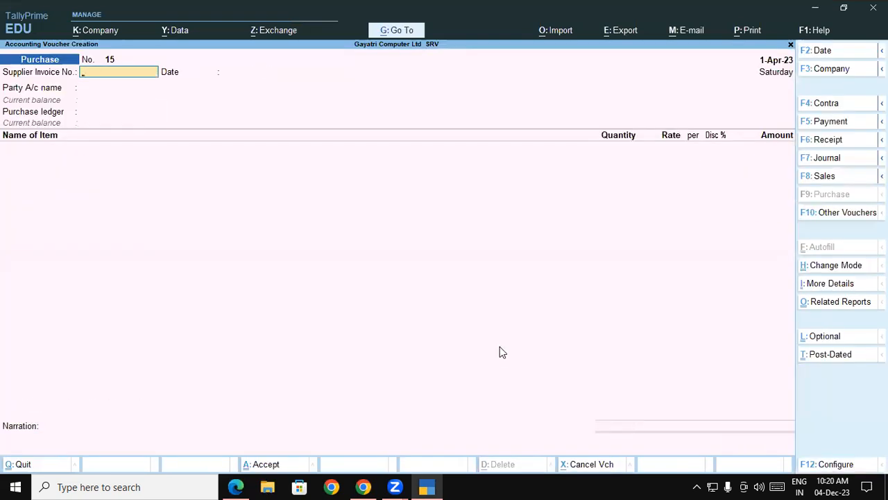
Step: Review question 14 in the PDF, then start the next purchase with supplier invoice number 289
click(427, 486)
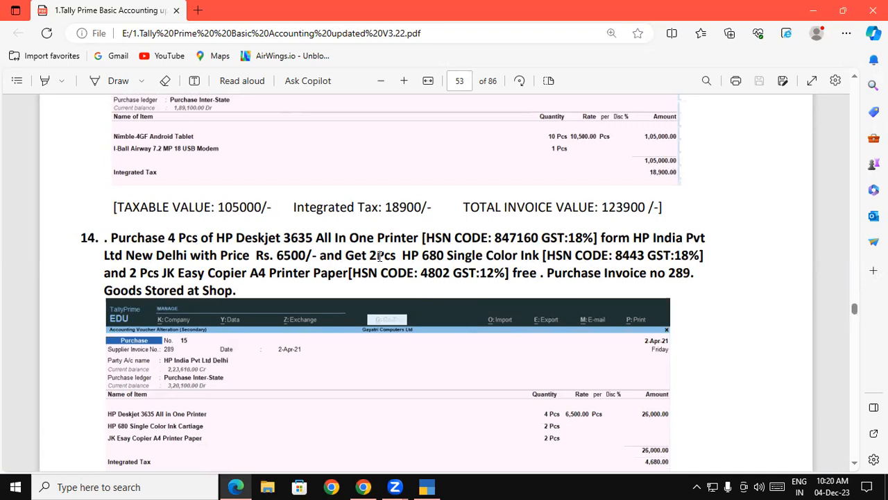
drag(171, 237, 417, 238)
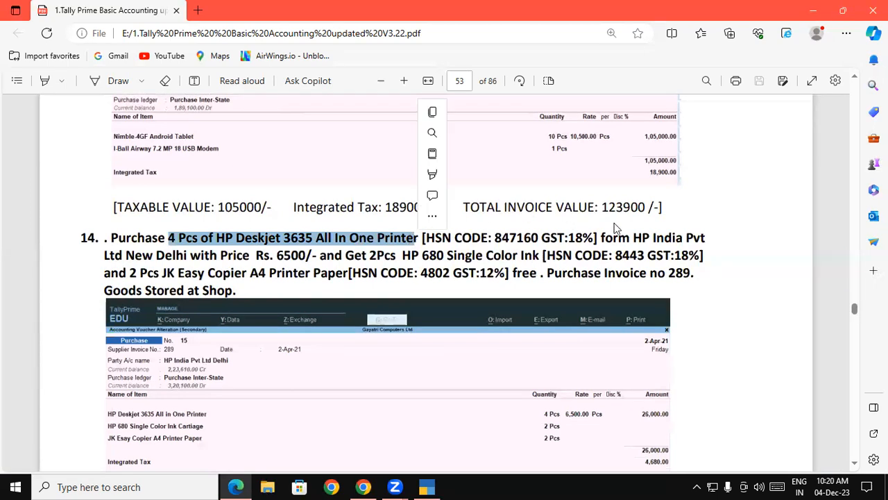
drag(618, 238, 685, 237)
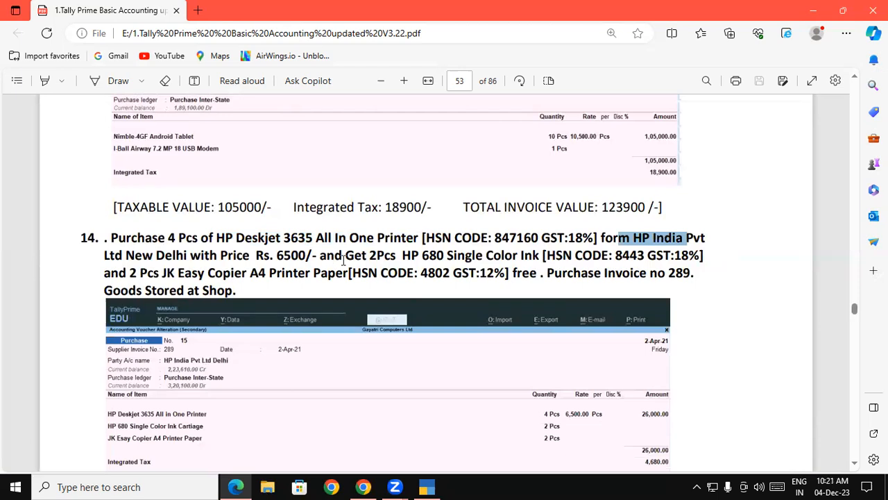
mouse_move(364, 255)
mouse_down()
mouse_move(495, 275)
mouse_move(539, 258)
mouse_up()
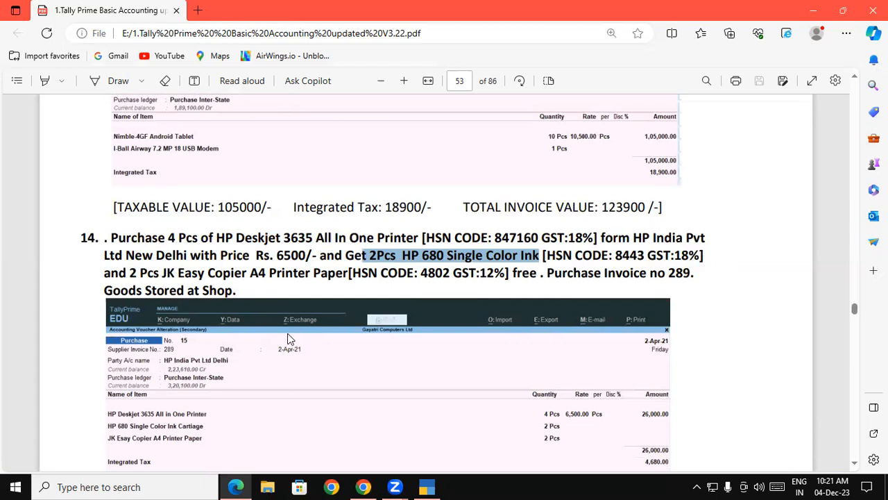
click(430, 485)
text(289)
key(Return)
key(Return)
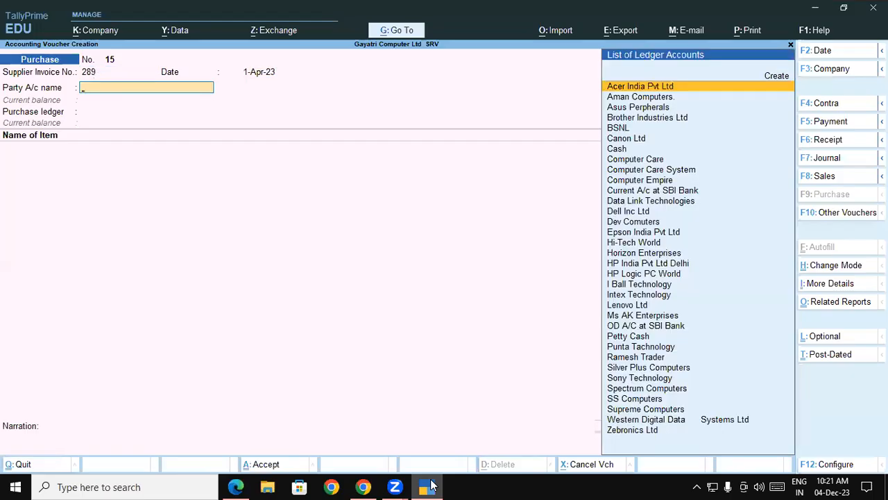
Step: Select HP India Pvt Ltd Delhi as party, accept the party details, and choose Purchase Interstate ledger
text(H)
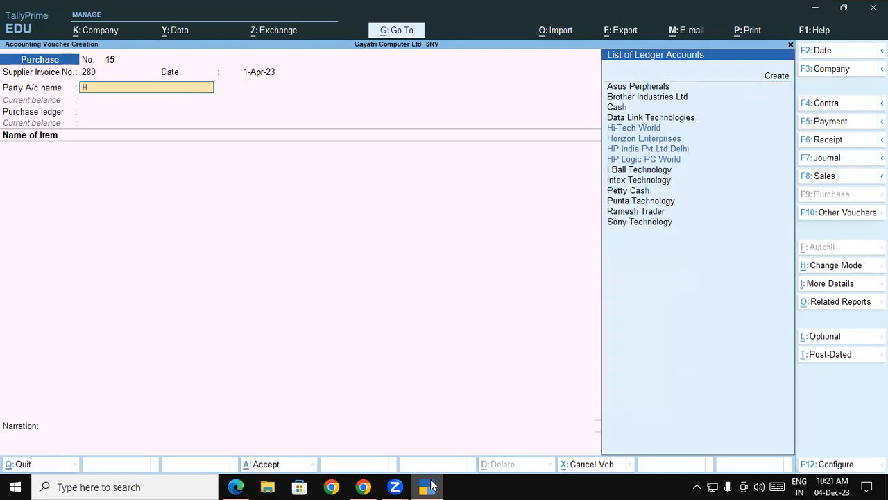
text(p)
key(Return)
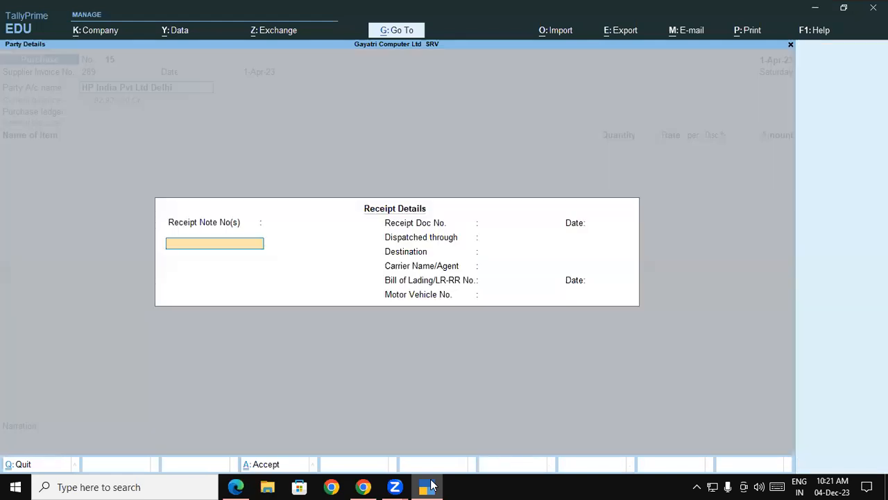
key(ctrl+a)
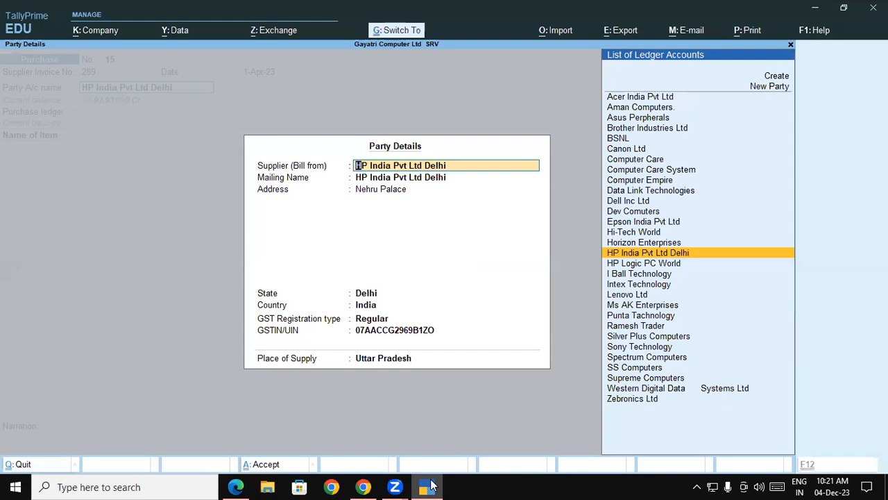
key(ctrl+a)
key(Down)
key(Return)
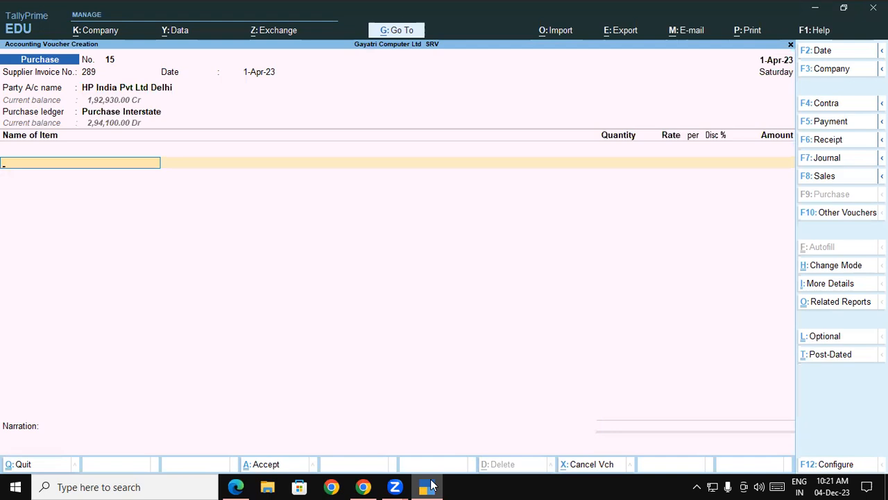
Step: Add HP Deskjet 3635 All In One Printer: 4 pcs at 6500 in the Shop godown
text(de)
key(Return)
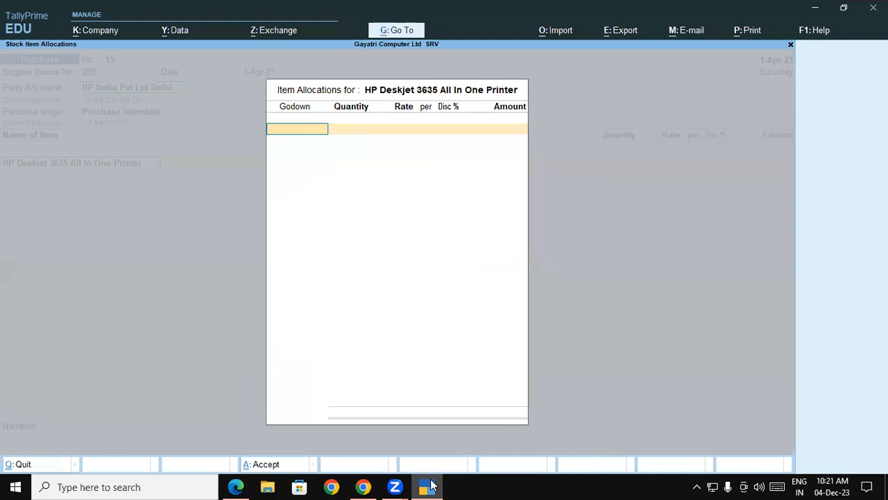
click(429, 486)
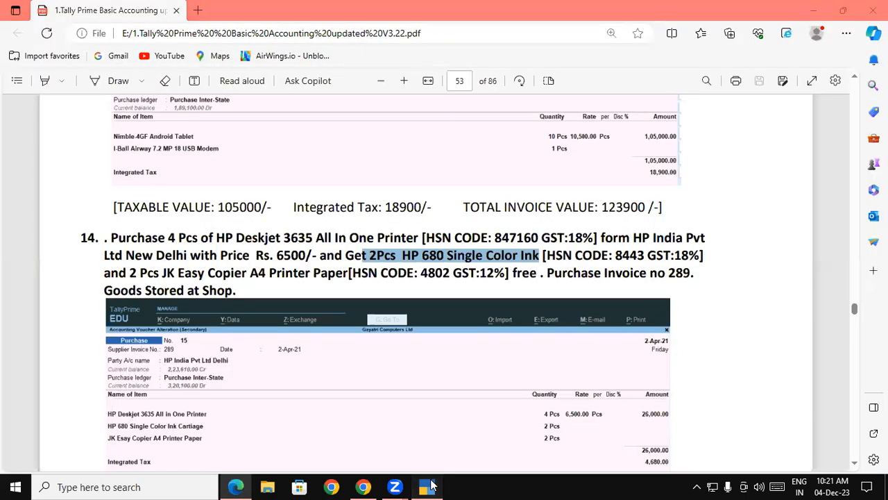
click(428, 487)
key(Return)
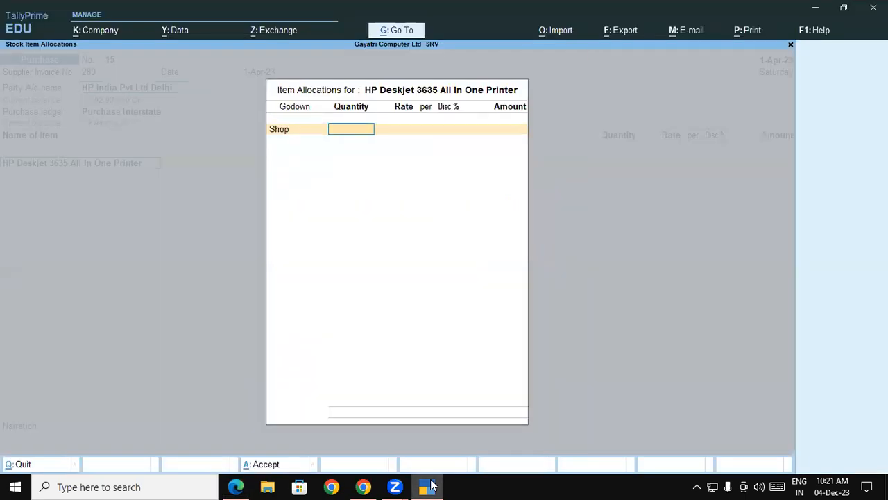
text(4)
key(Return)
text(6)
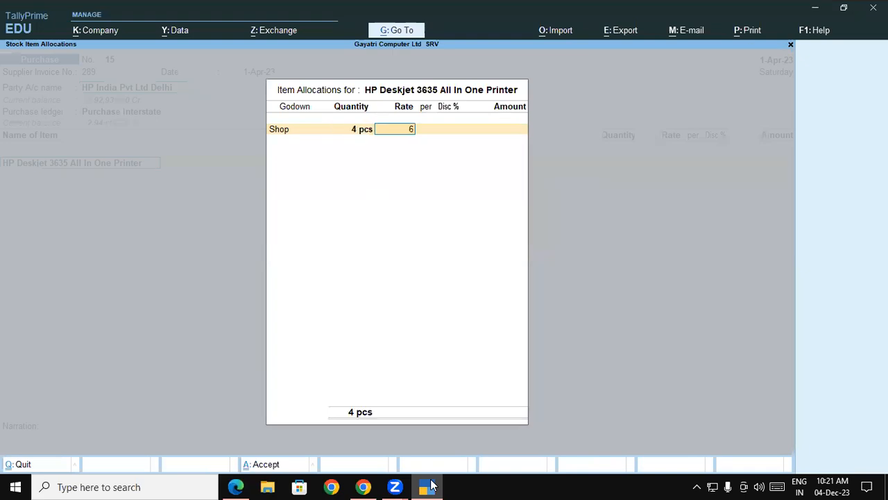
text(,500)
key(Return)
key(Return)
key(Return)
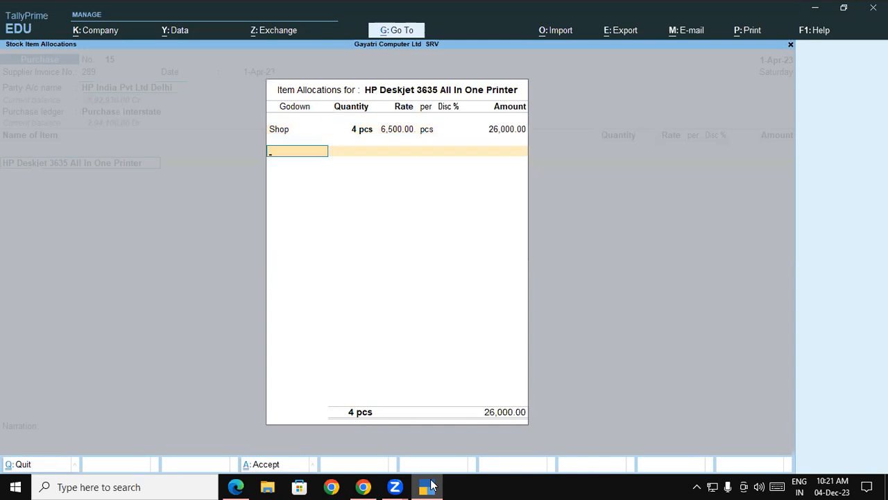
key(Return)
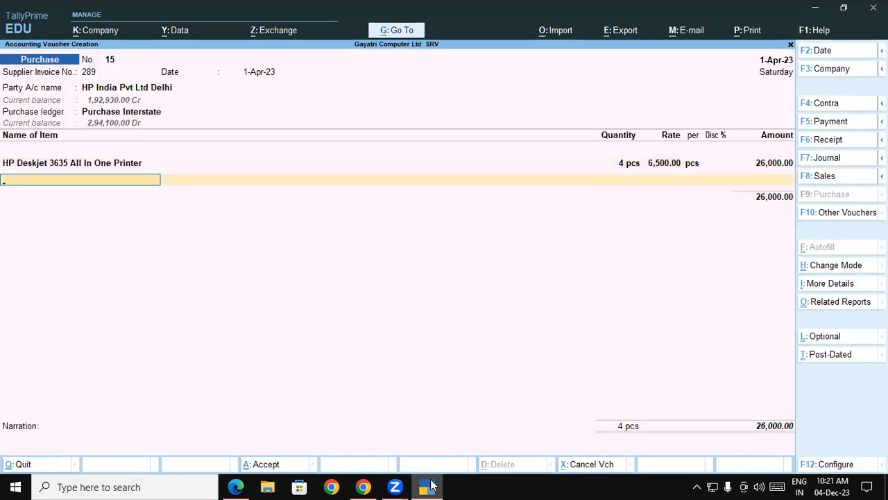
Step: Add HP 680 Single Color Ink Cartaige: 2 pcs in the Shop godown with no rate
text(Col)
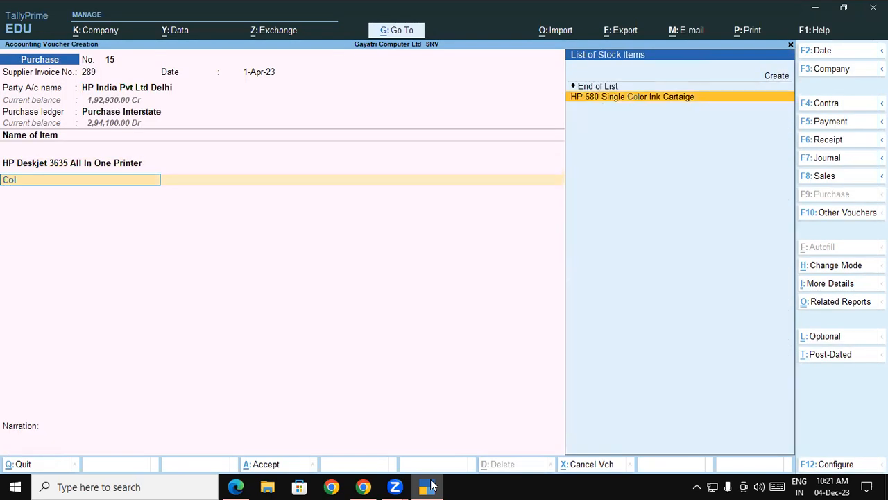
key(Return)
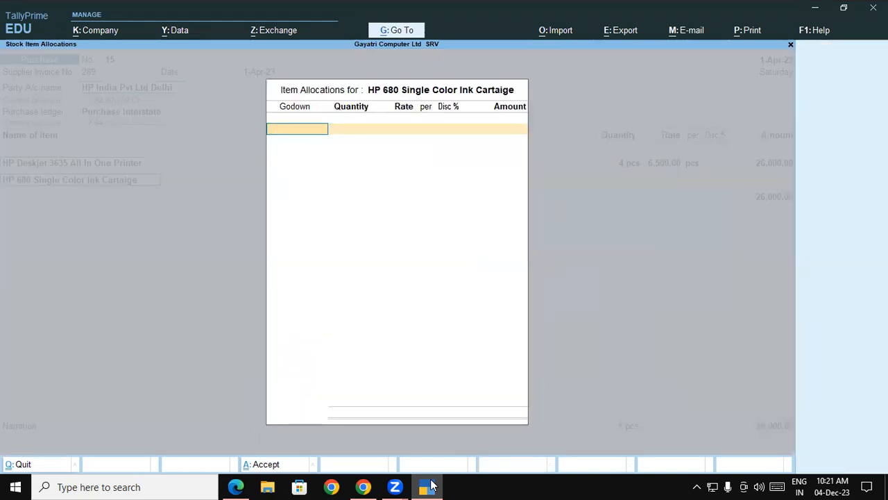
text(S)
key(Return)
text(2)
key(Return)
key(Return)
key(Return)
key(Return)
key(Return)
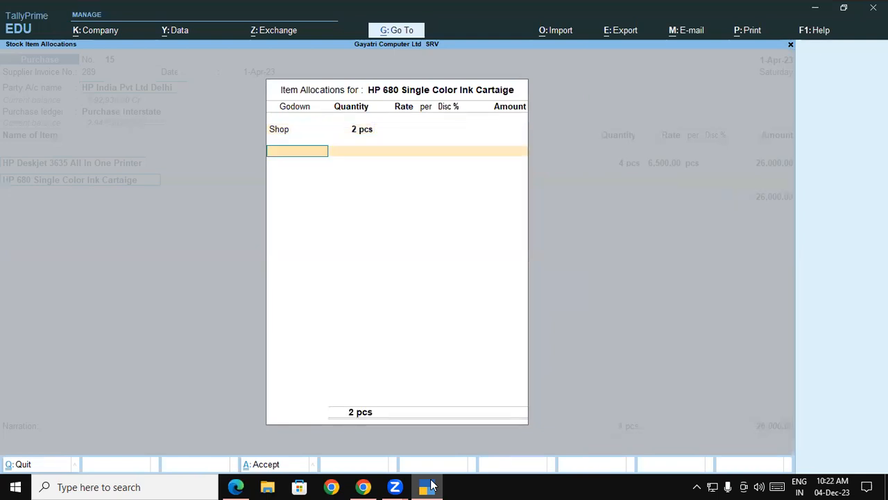
Step: Add JK A4 Printer Paper: 2 pcs in the Shop godown with no rate
key(Up)
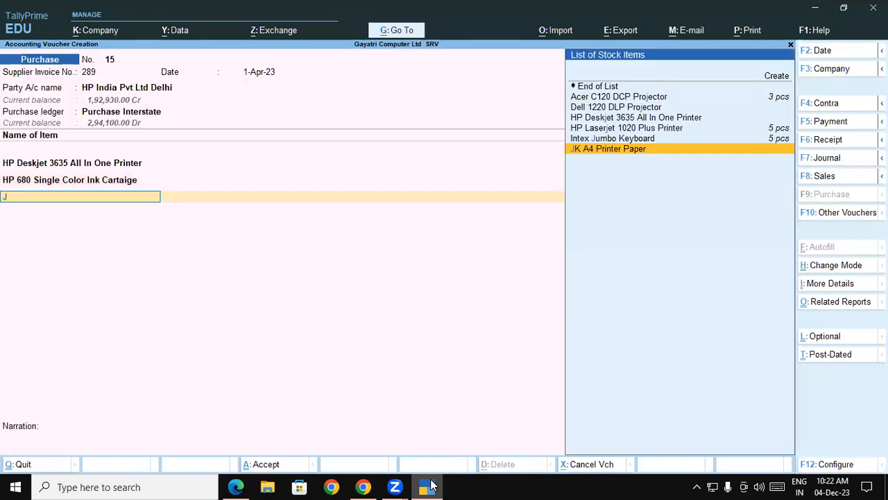
key(Return)
key(Return)
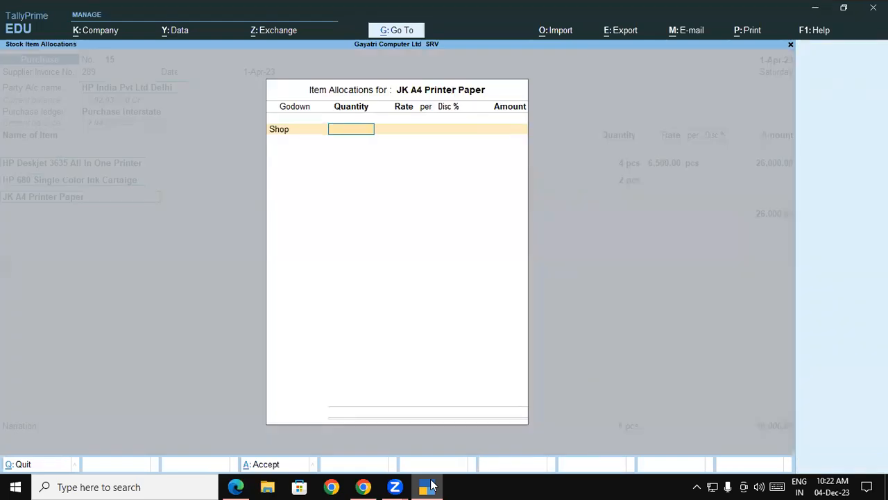
text(2)
key(Return)
key(Return)
key(Return)
key(Return)
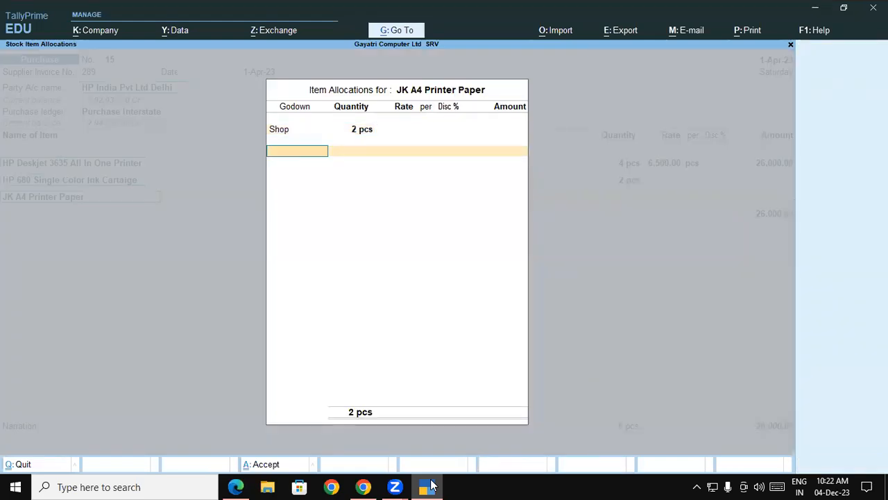
key(Return)
Step: Add the IGST ledger below the items of the invoice
key(Return)
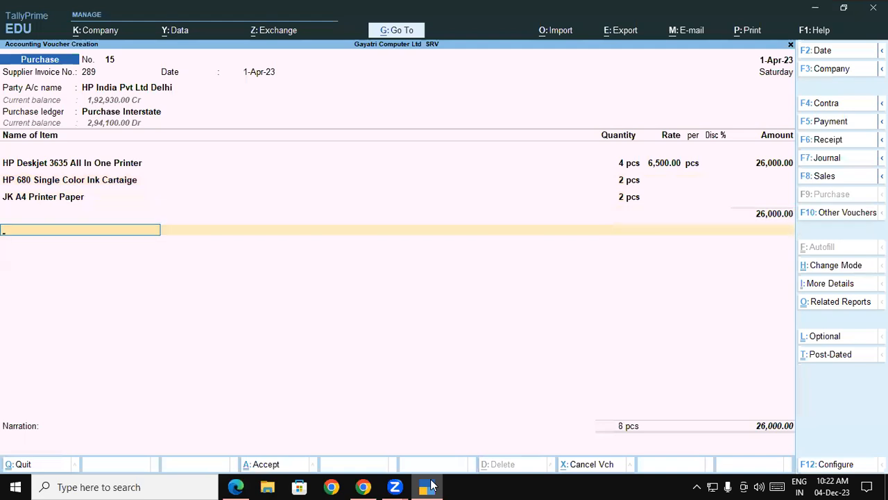
text(ig)
key(Return)
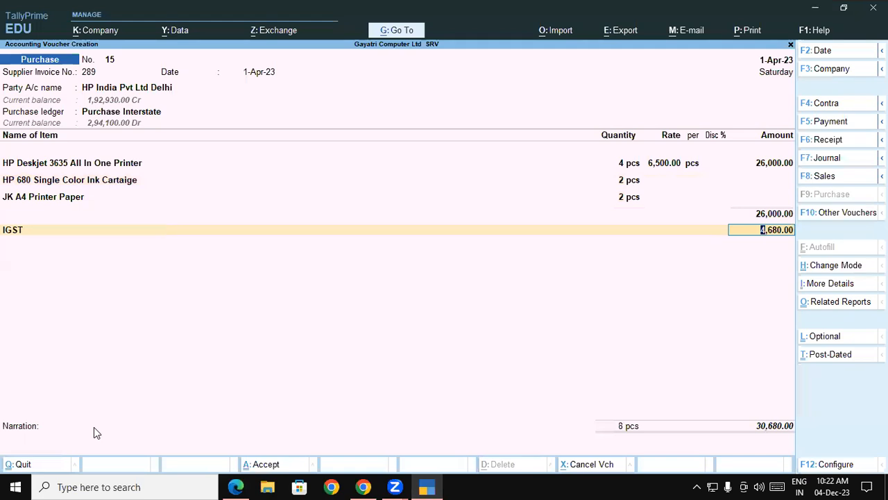
click(425, 485)
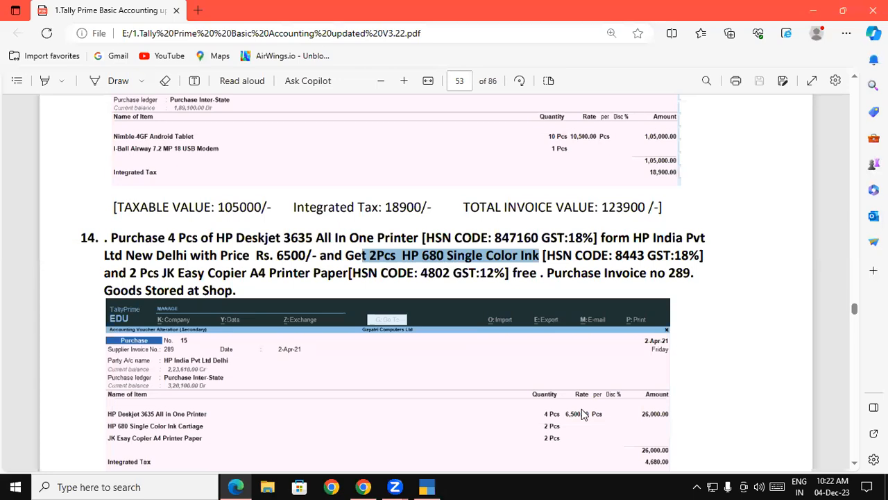
scroll(583, 413, down, 4)
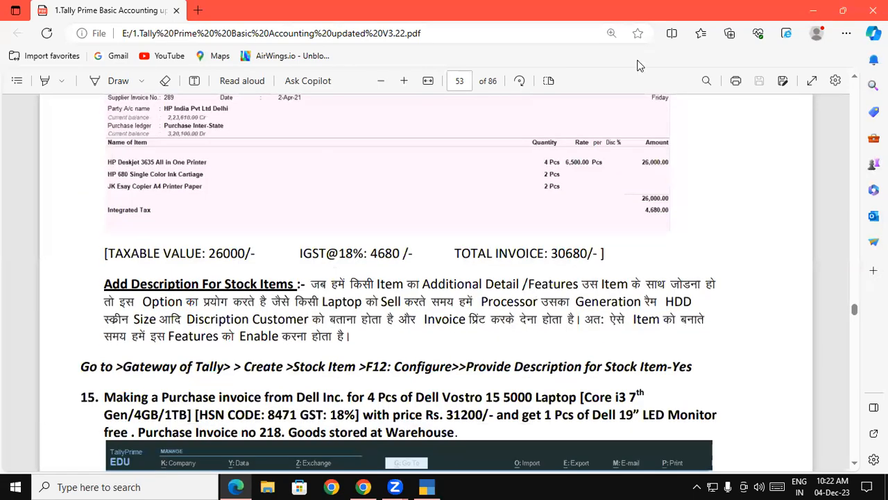
click(429, 485)
key(Return)
Step: Skip the narration and save the purchase voucher
key(Return)
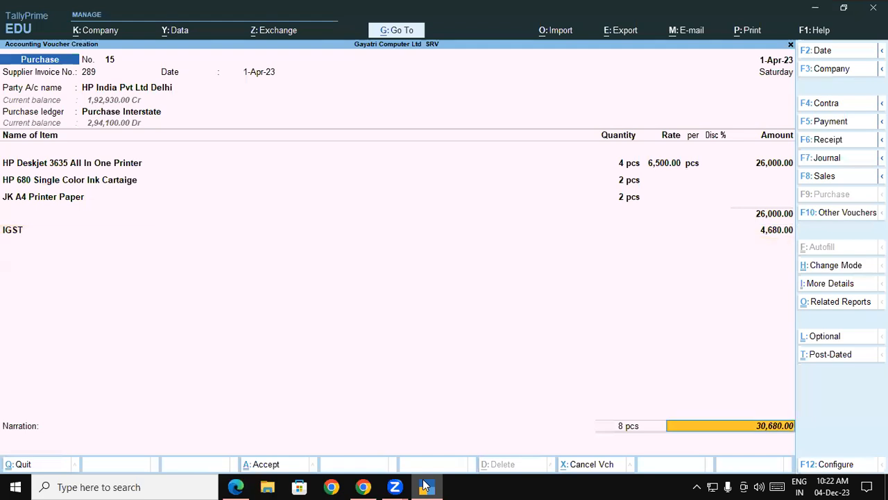
key(Return)
key(Return)
key(Return)
key(Return)
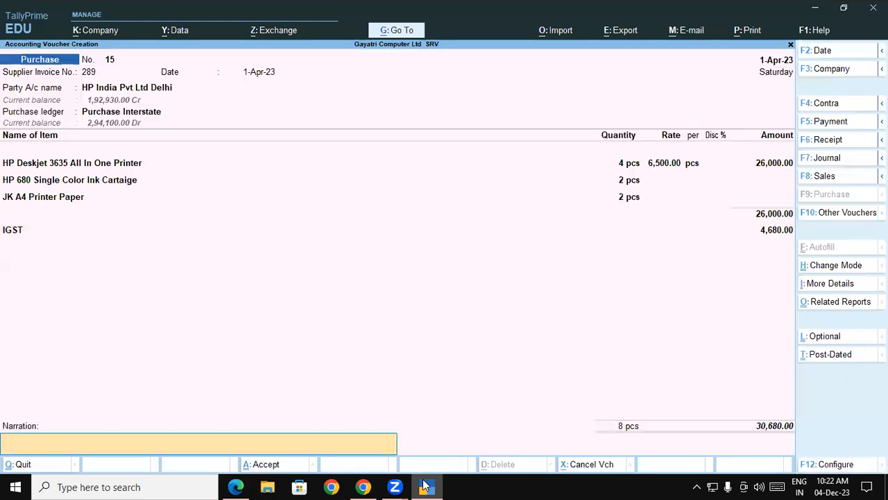
key(Return)
key(Return)
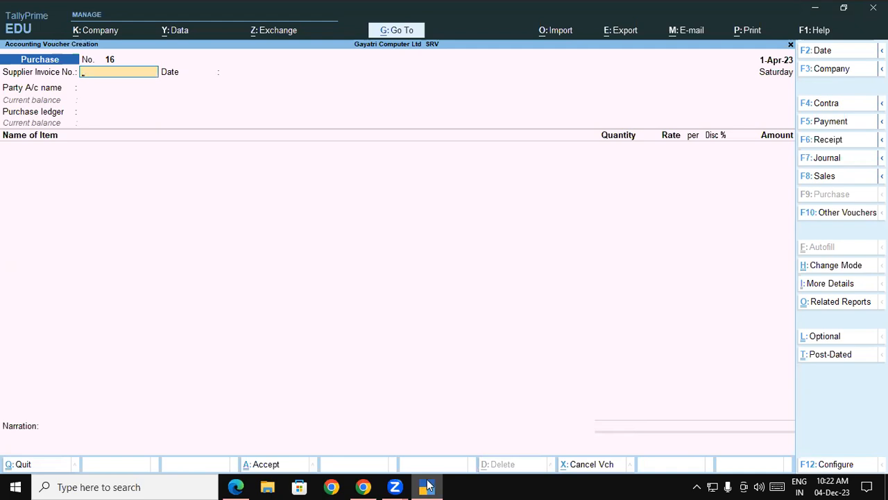
Step: Review question 15 in the PDF and enter supplier invoice number 218 for the next purchase
click(429, 485)
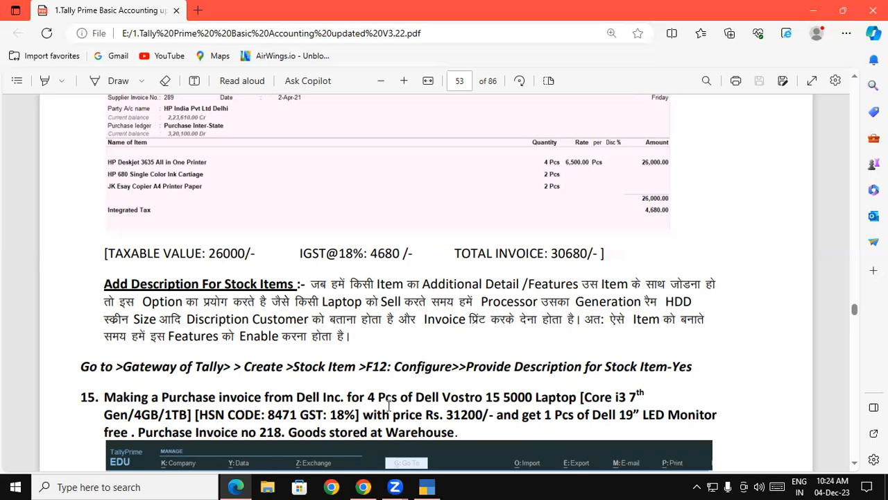
drag(416, 388, 567, 404)
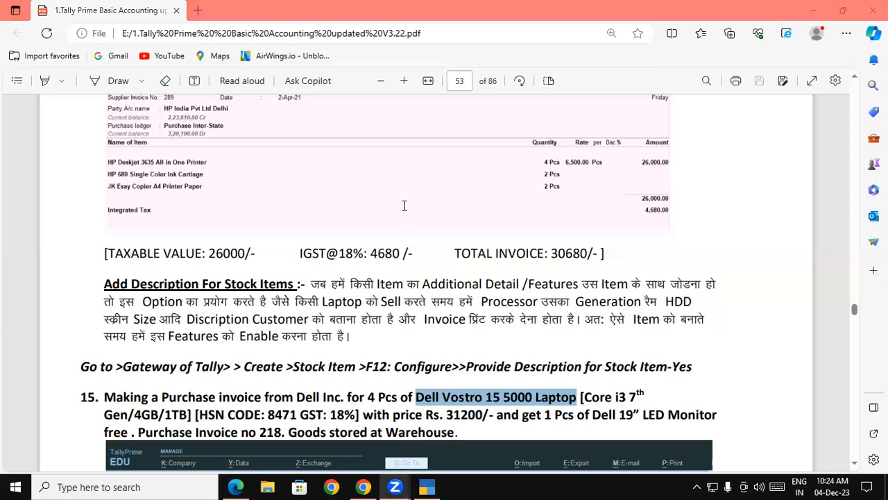
click(228, 401)
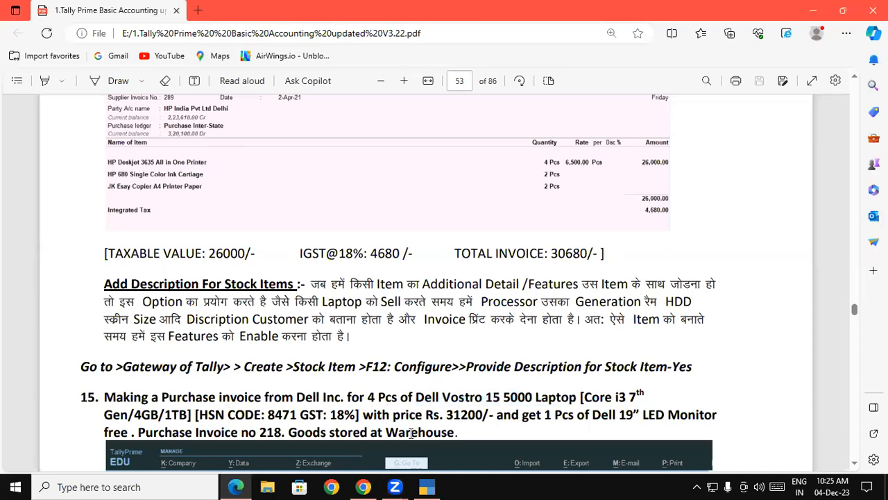
scroll(411, 434, down, 3)
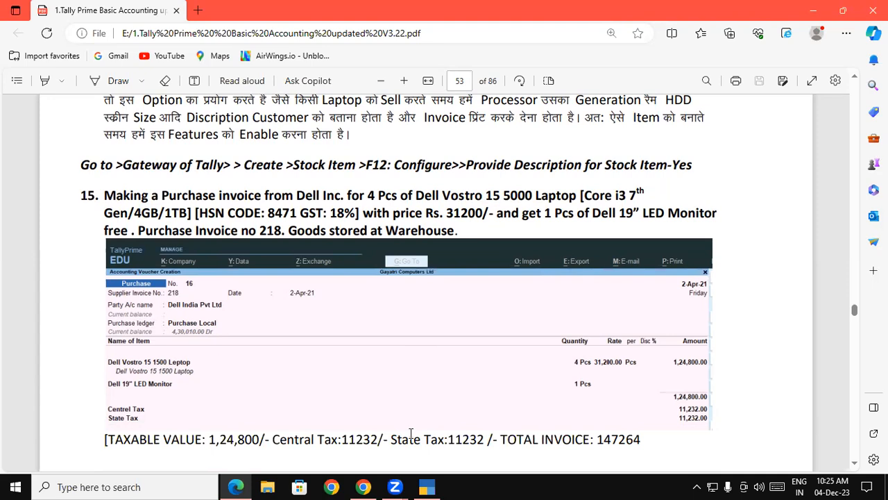
click(424, 486)
text(218)
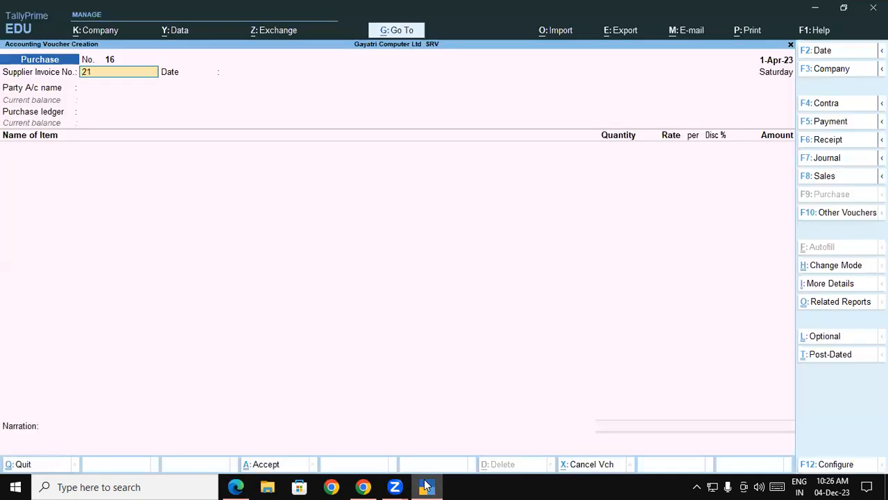
key(Return)
key(Return)
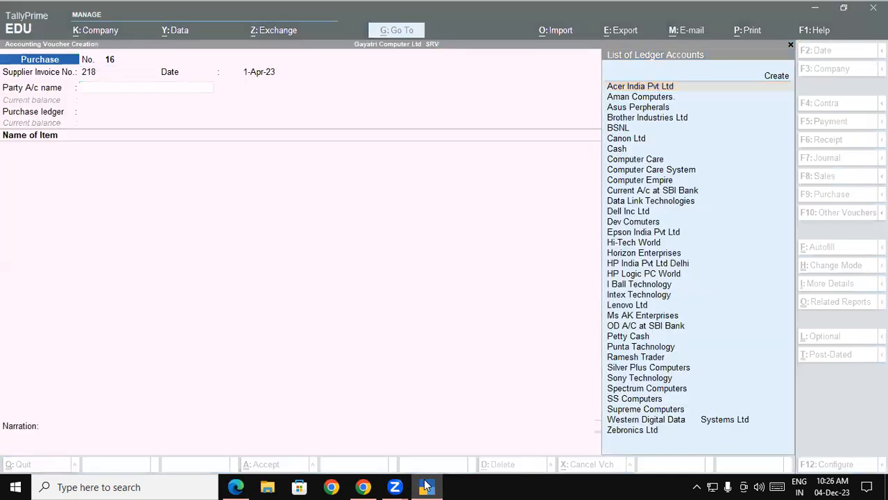
Step: Select Dell Inc Ltd as party, accept the party details, and choose the Purchase Local ledger
click(425, 486)
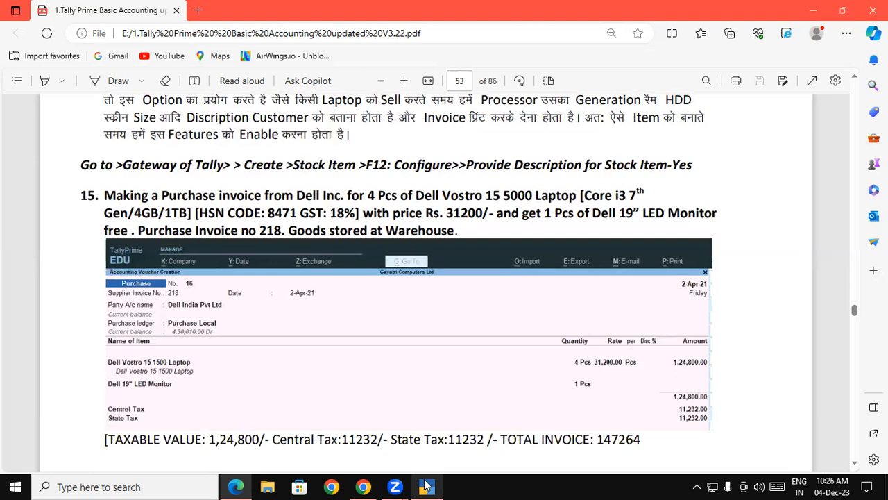
click(426, 486)
text(De)
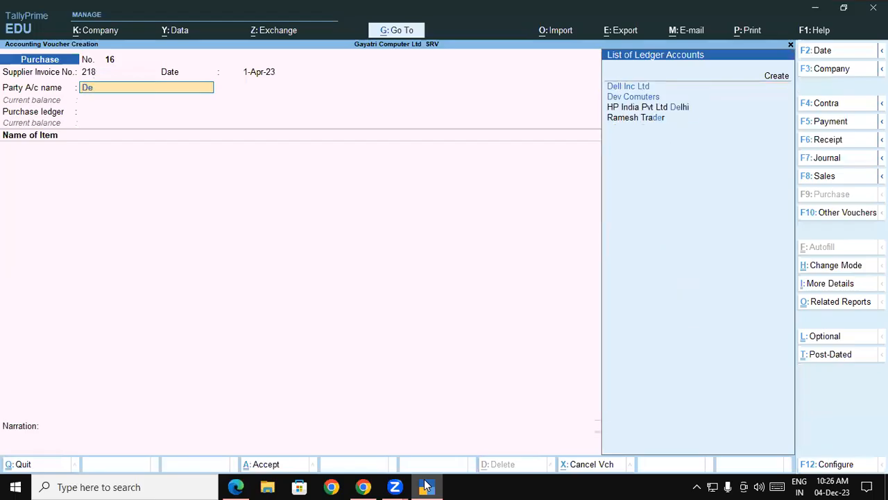
key(Return)
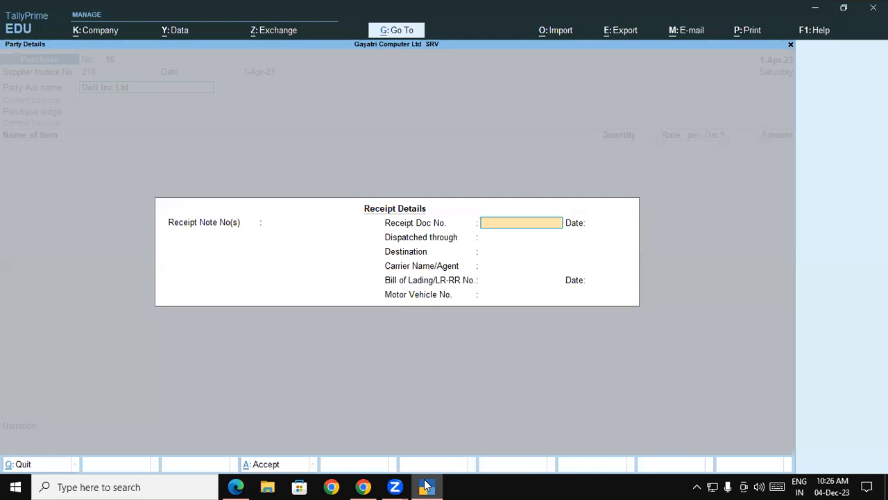
key(Return)
key(Return)
key(Return)
key(Return)
key(Return)
key(Return)
key(Return)
key(Return)
key(Return)
key(Return)
key(Return)
key(Return)
key(Return)
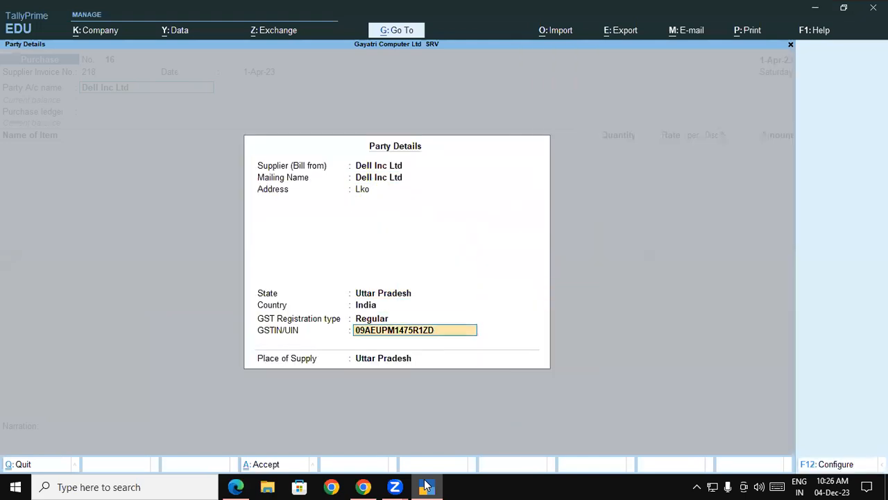
key(Return)
key(Return)
key(Down)
key(Down)
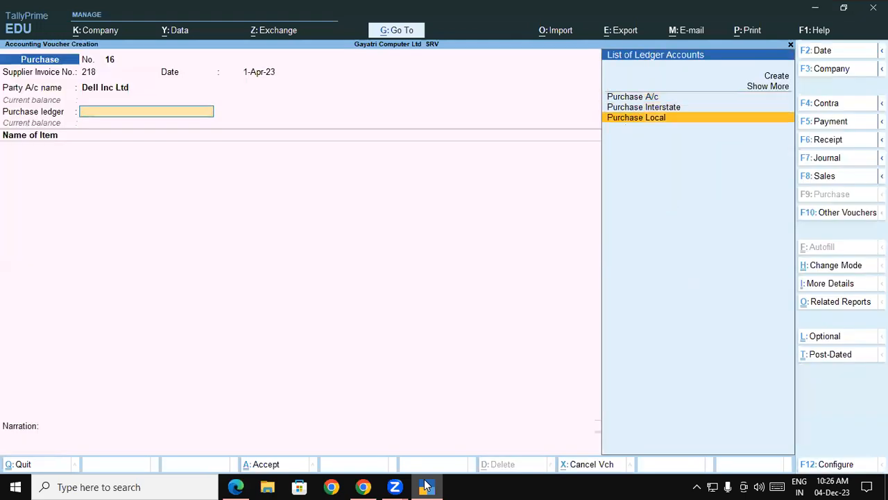
key(Return)
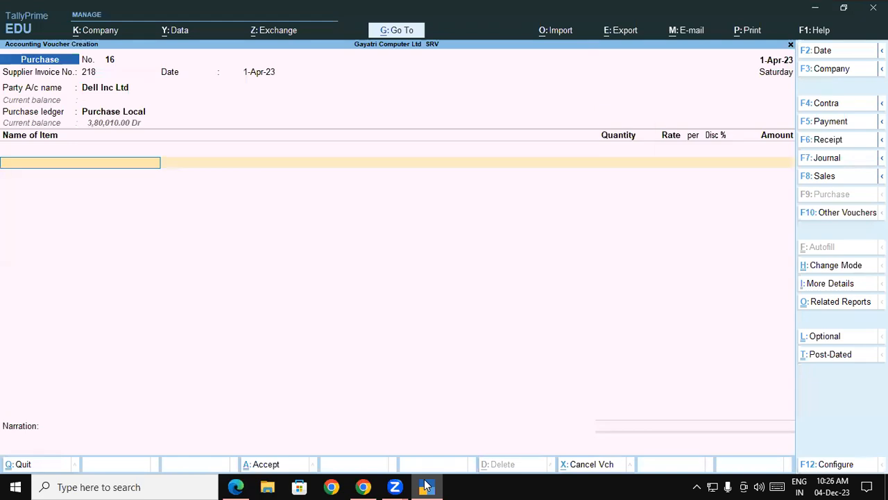
Step: Start creating a new stock item and enable Provide Descriptions for Stock Items in its configuration
key(alt+c)
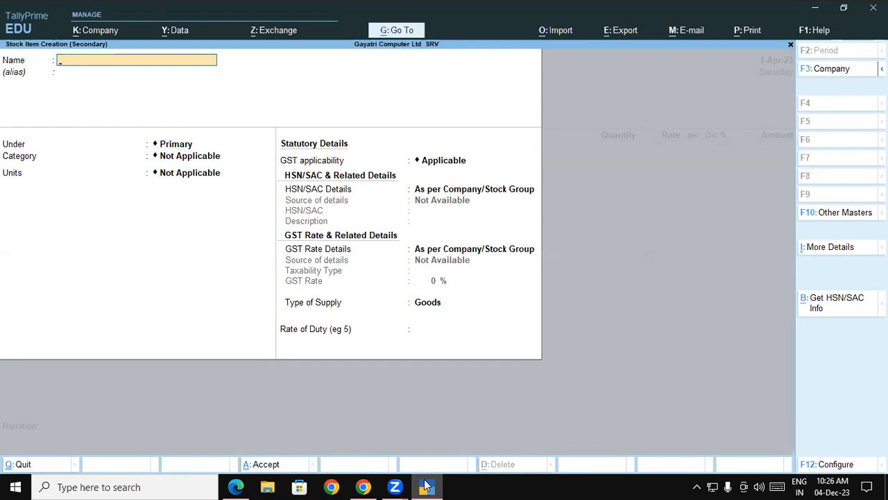
key(F12)
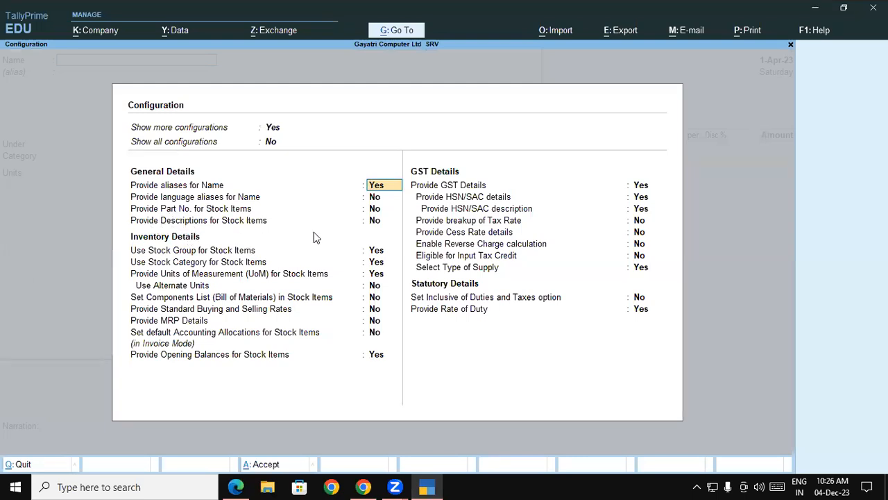
click(374, 223)
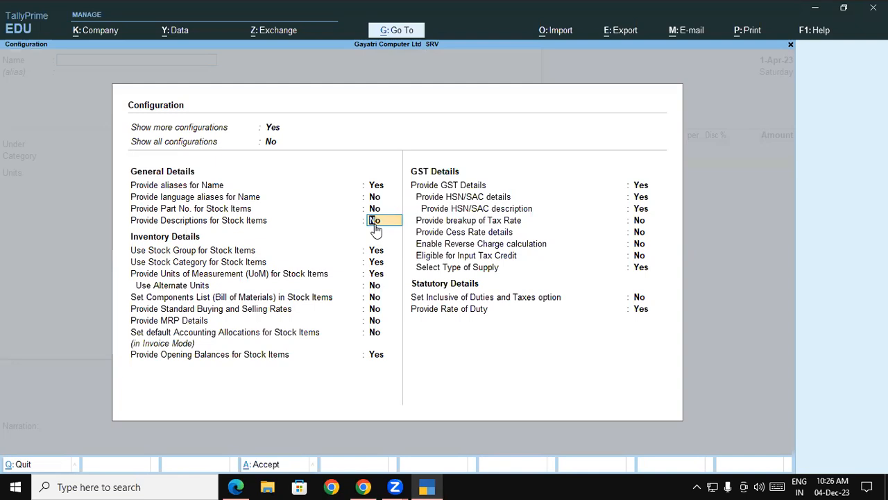
text(y)
key(Return)
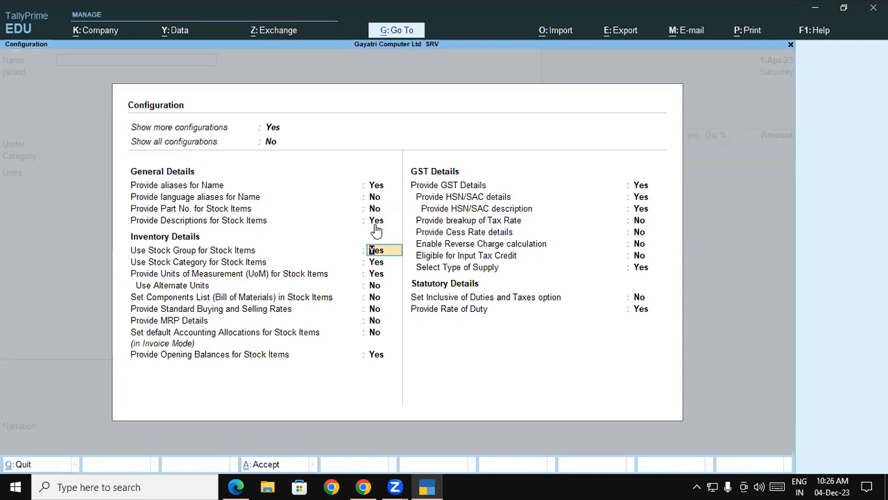
key(ctrl+a)
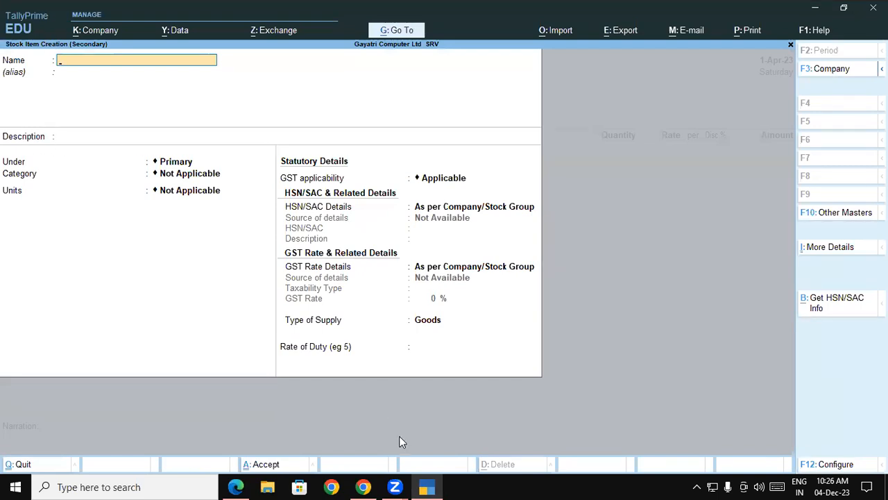
Step: Name the new stock item Dell Vostro 15 5000 Laptop, copying the name from the PDF
click(435, 486)
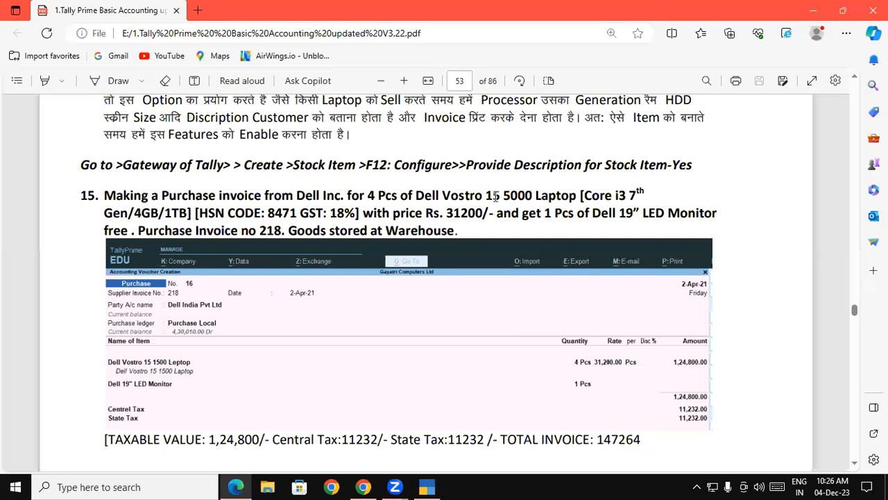
drag(415, 196, 576, 197)
key(ctrl+c)
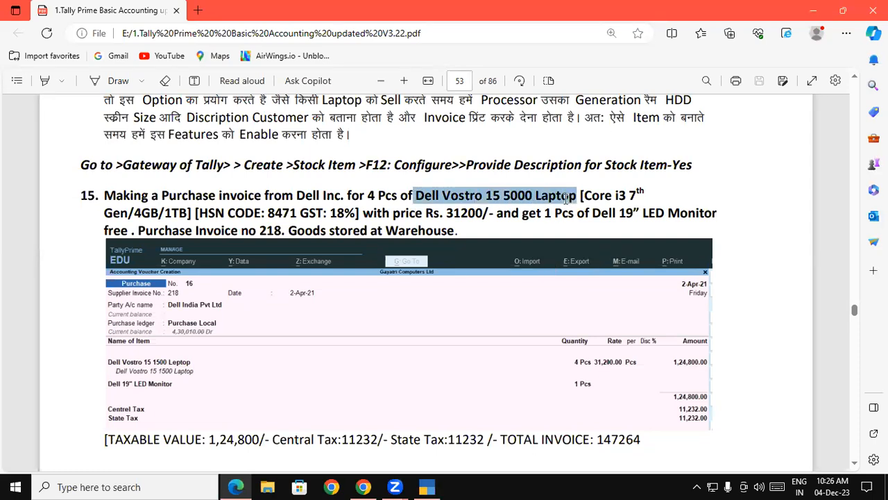
click(427, 485)
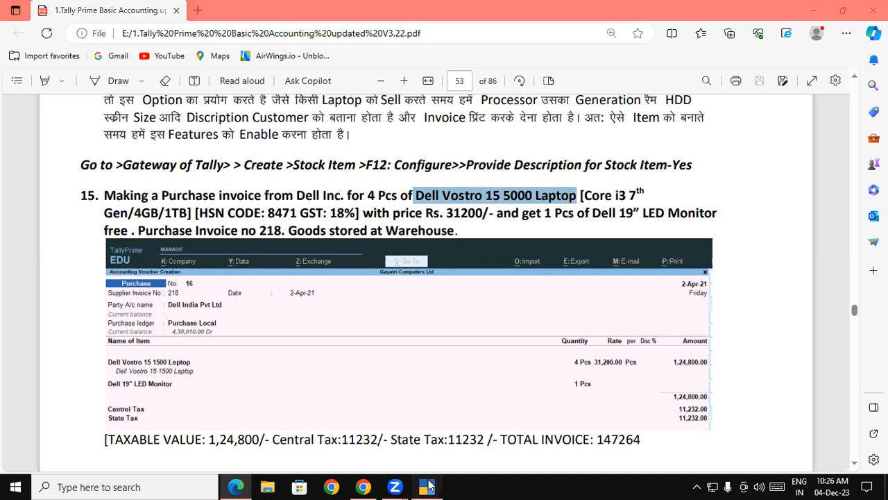
key(ctrl+v)
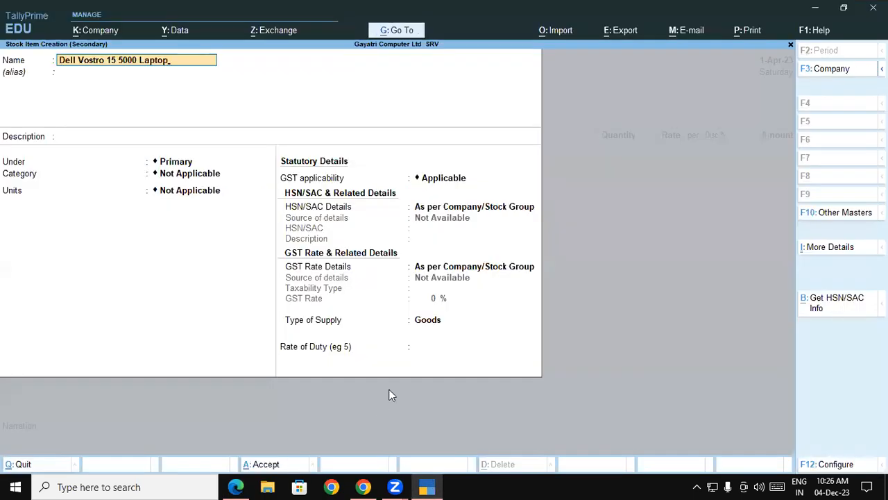
key(Return)
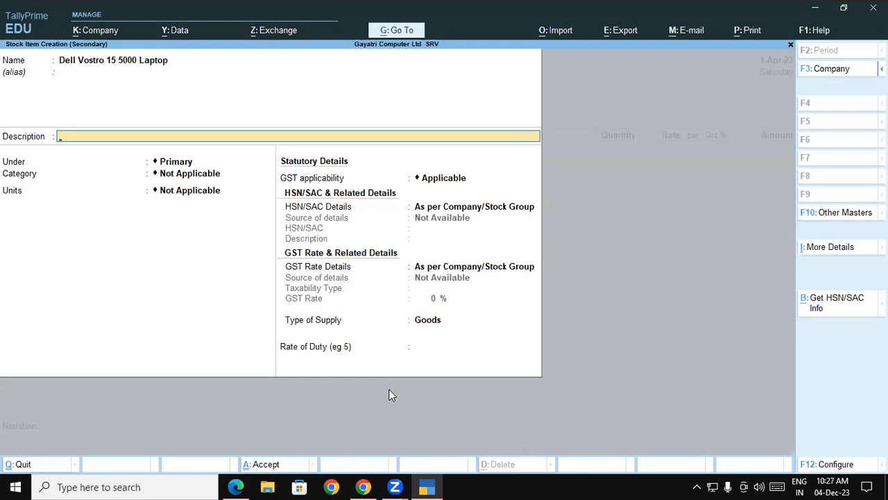
Step: Enter the stock item description [Core i3 7th Gen/4GB/1TB], copying it in two parts from the PDF
click(236, 487)
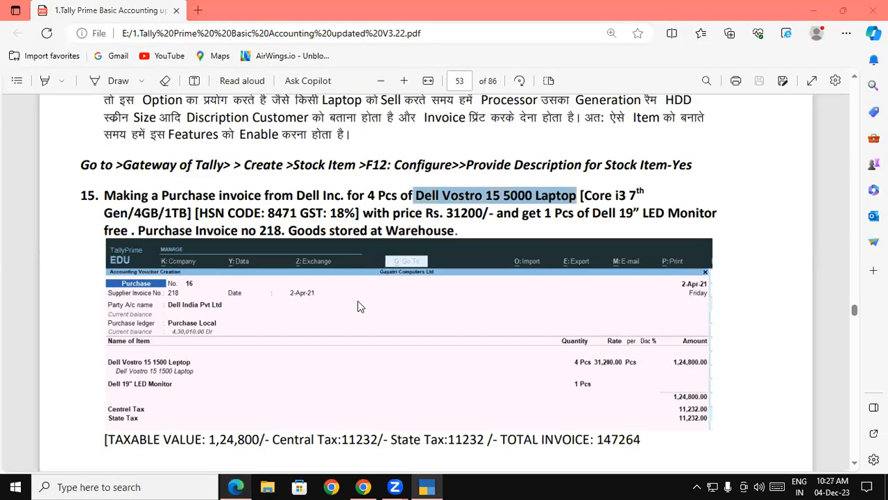
click(617, 195)
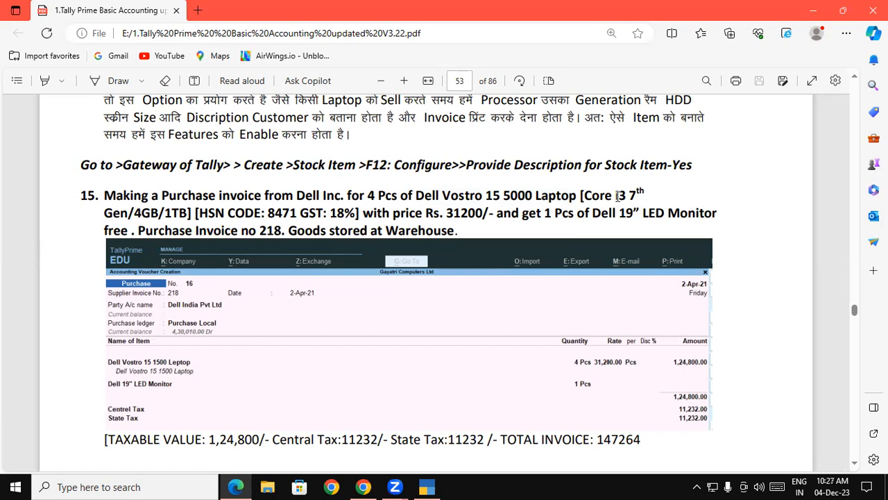
drag(580, 196, 643, 194)
key(ctrl+c)
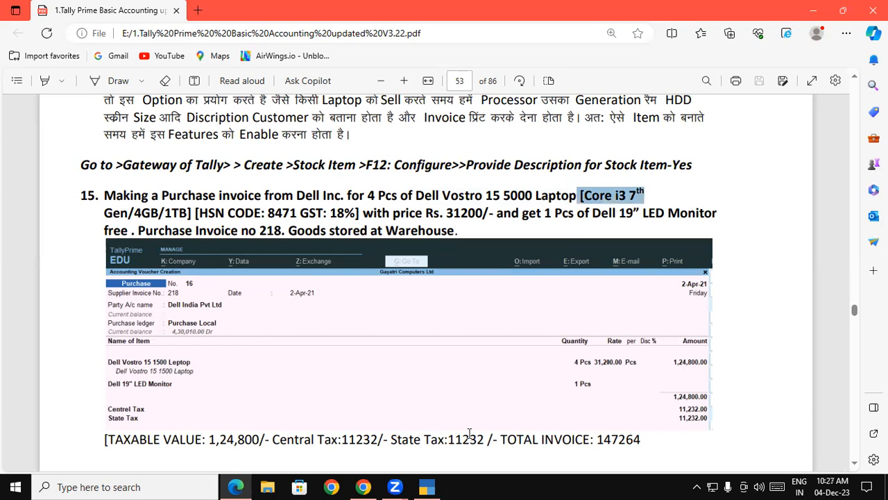
click(433, 486)
key(ctrl+v)
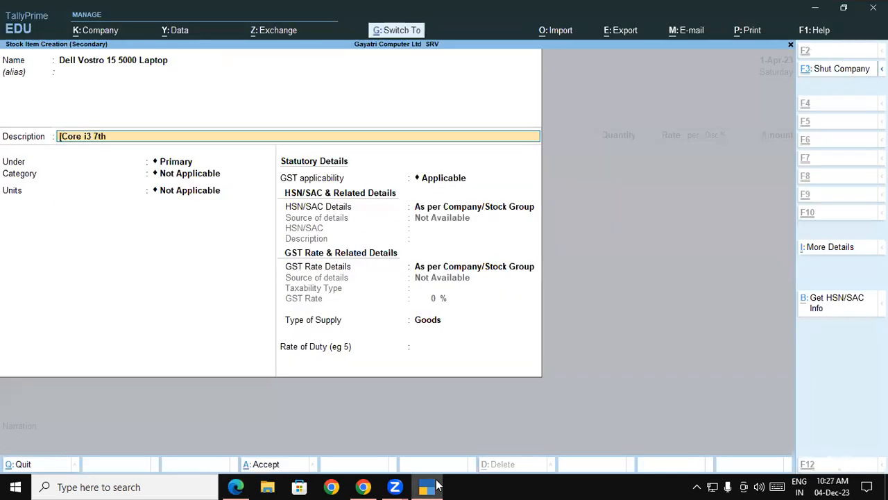
click(433, 485)
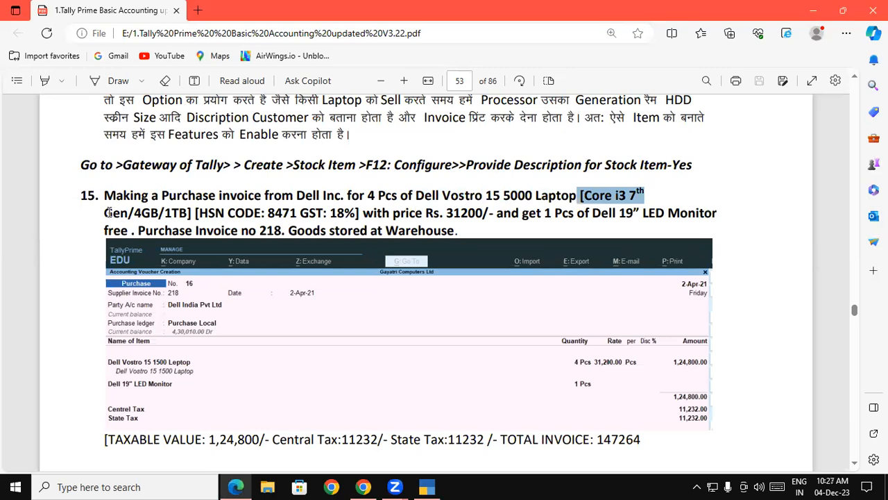
drag(108, 213, 192, 214)
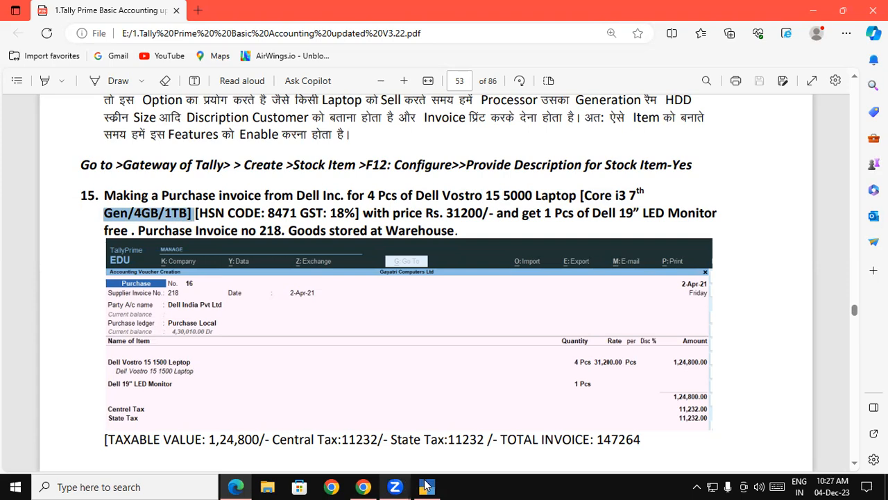
click(426, 486)
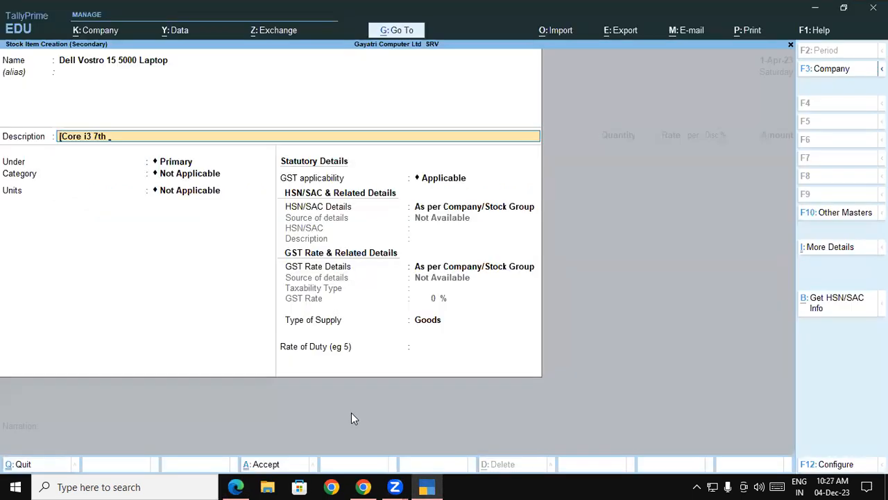
key(ctrl+alt+v)
key(Return)
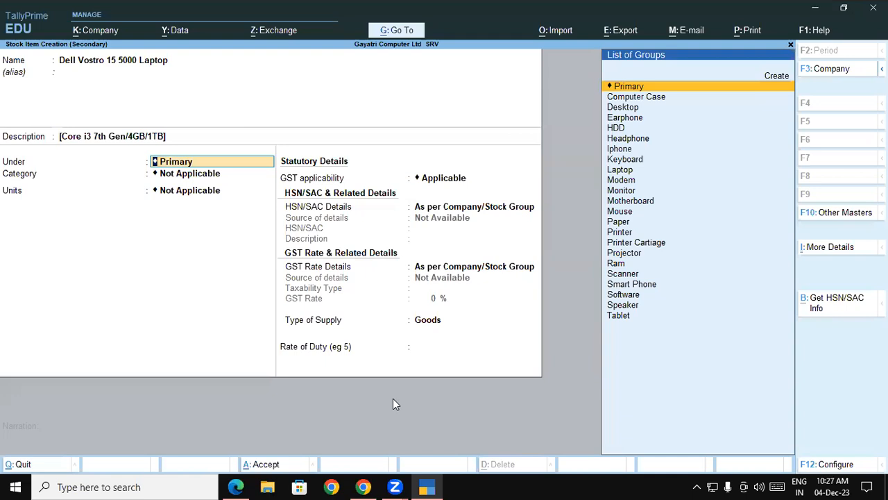
Step: Place the item under the Laptop group with category Dell and units pcs, and save the stock item
text(la)
key(Return)
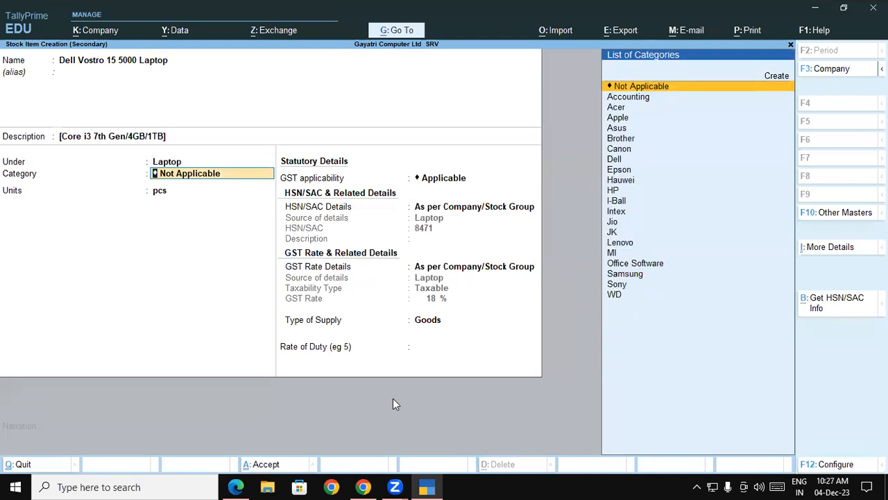
text(De)
key(Return)
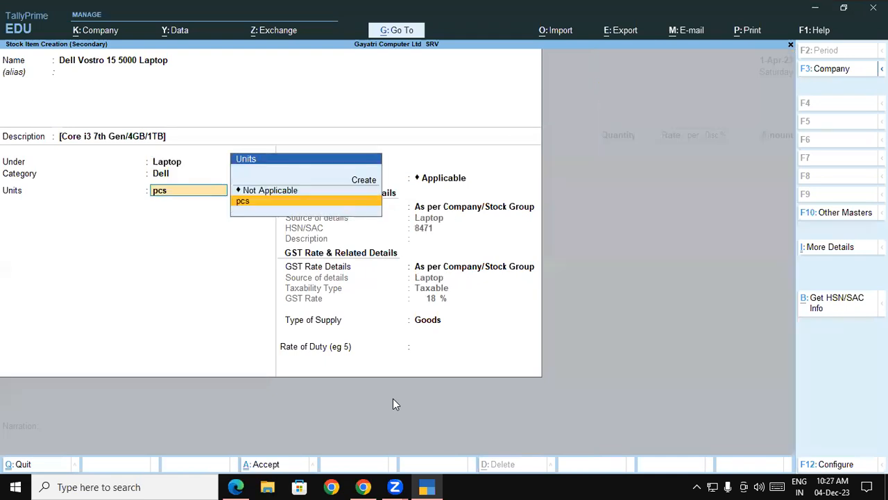
key(Return)
key(Return)
key(Return)
key(Return)
key(Return)
key(Return)
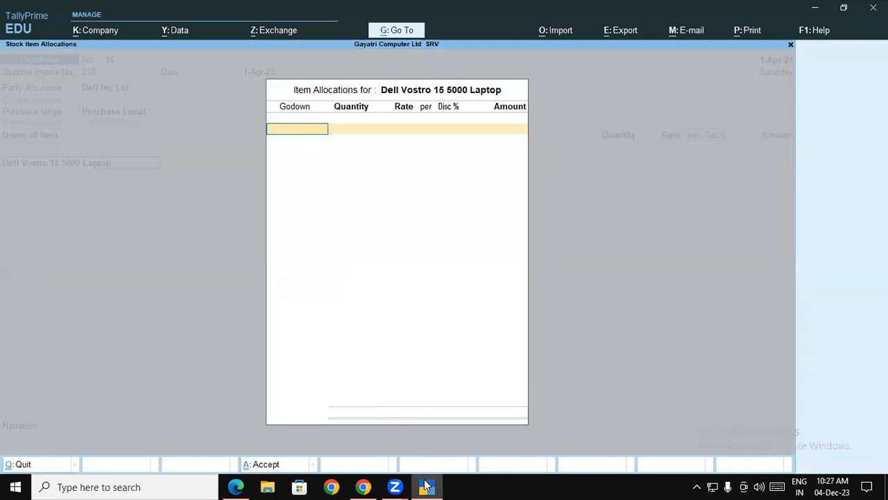
Step: Allocate the laptop to the Warehouse godown with a quantity of 4, checking the PDF
text(W)
key(Return)
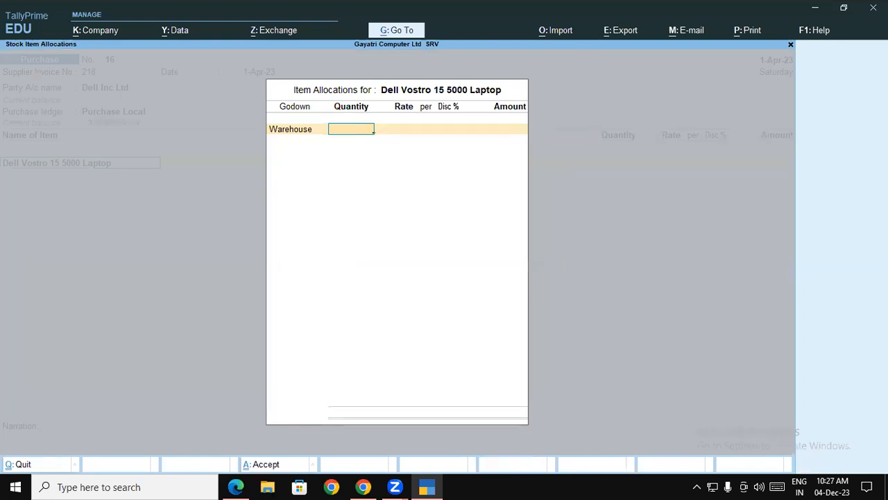
click(428, 485)
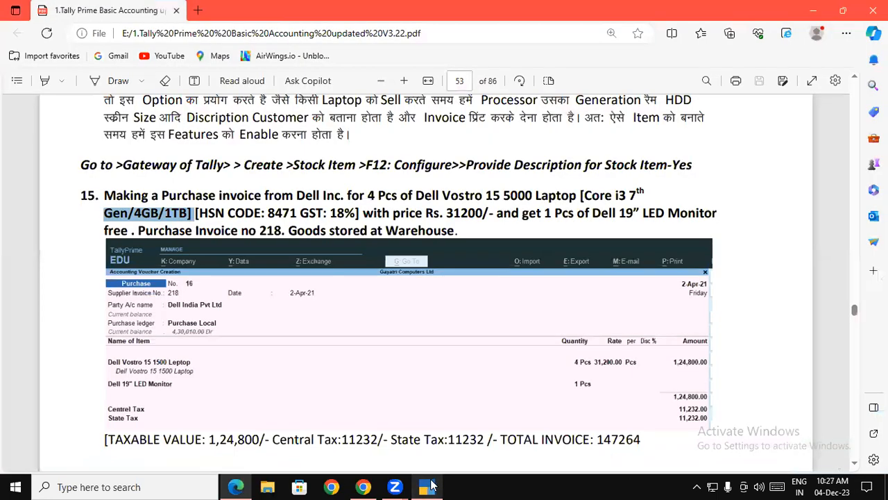
click(428, 485)
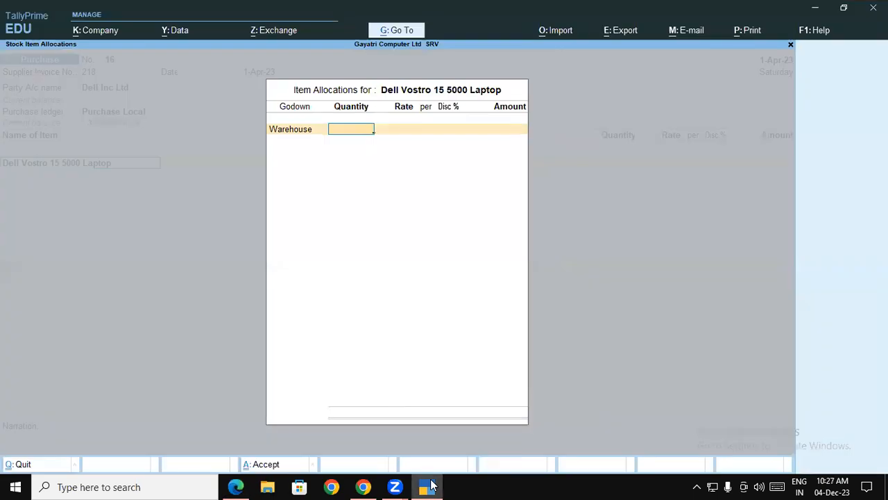
text(4)
key(Return)
Step: Set the laptop's rate to 31200 per pcs and accept the allocation
click(428, 487)
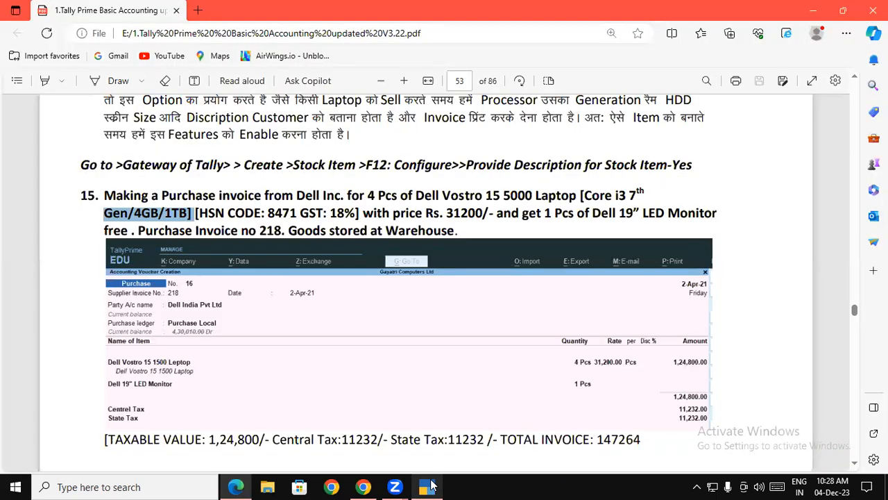
click(429, 487)
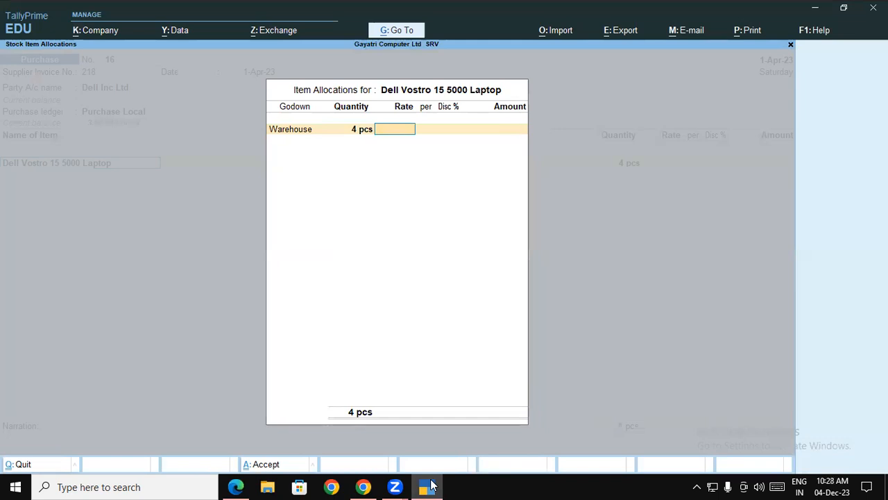
click(429, 486)
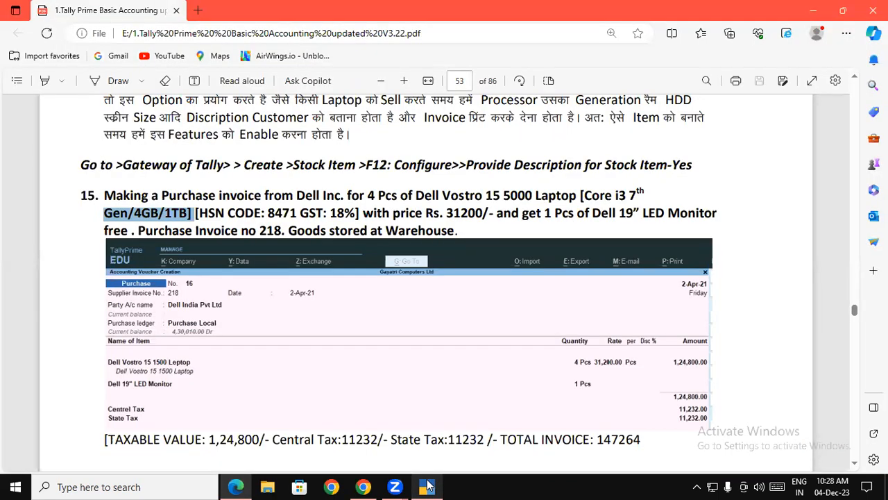
click(429, 486)
text(31200)
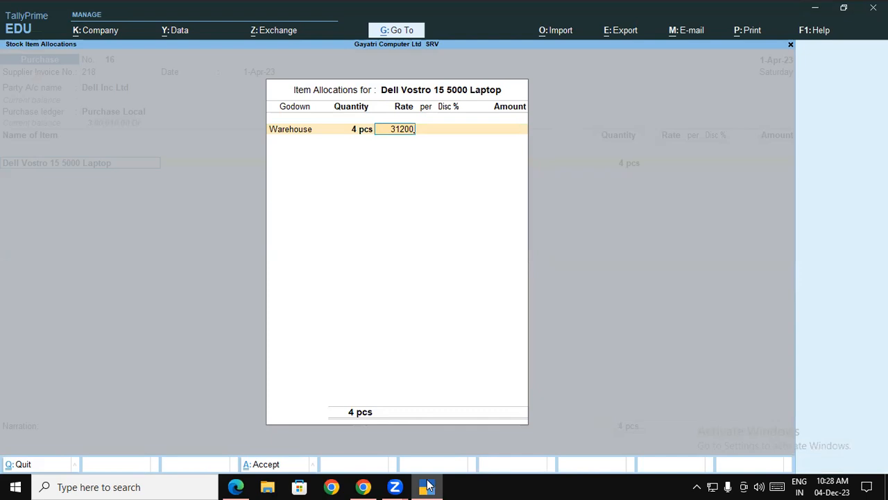
key(Return)
key(Return)
key(Return)
Step: Go back through the laptop's allocation to its item name in the voucher
key(Return)
key(Return)
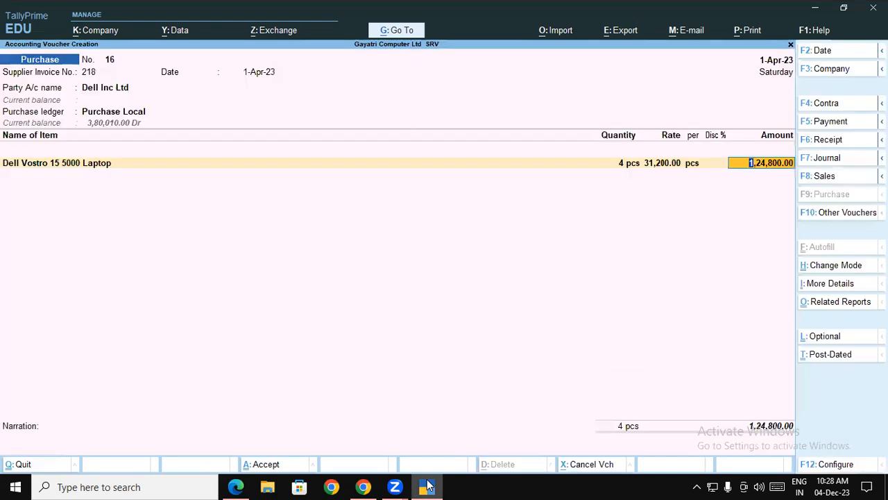
key(BackSpace)
key(Return)
key(Return)
key(Return)
key(Return)
key(Return)
key(Return)
key(Return)
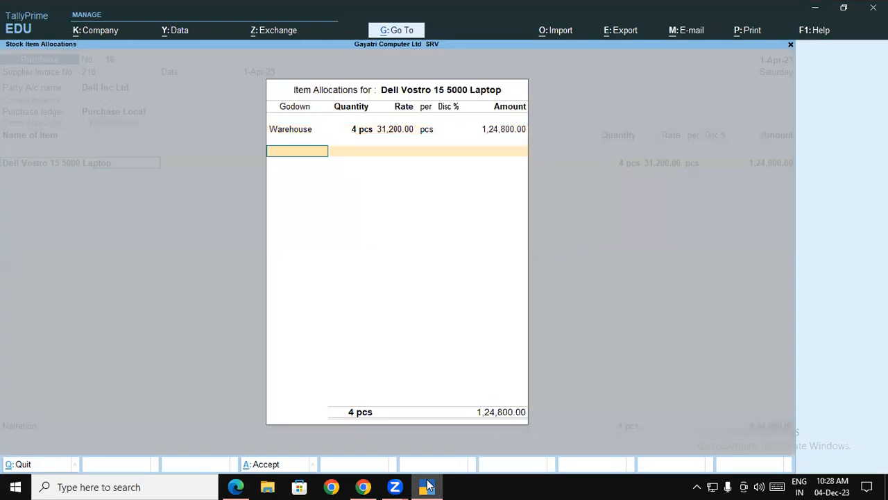
key(Return)
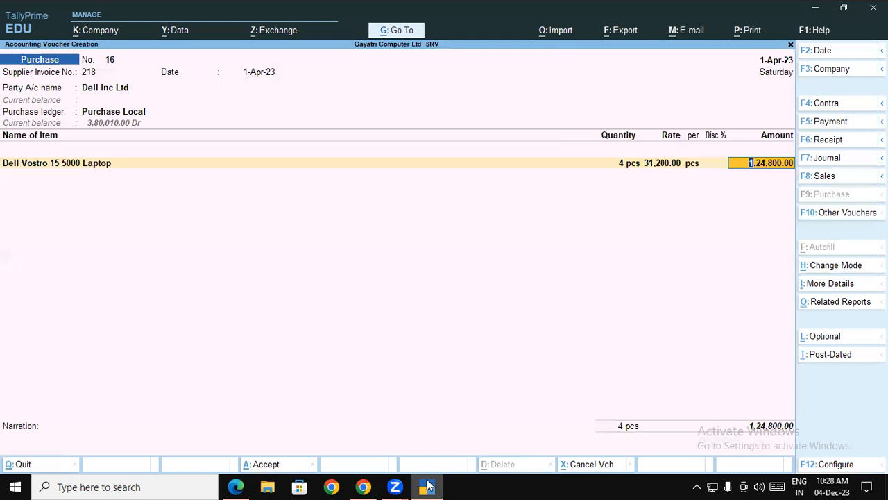
key(BackSpace)
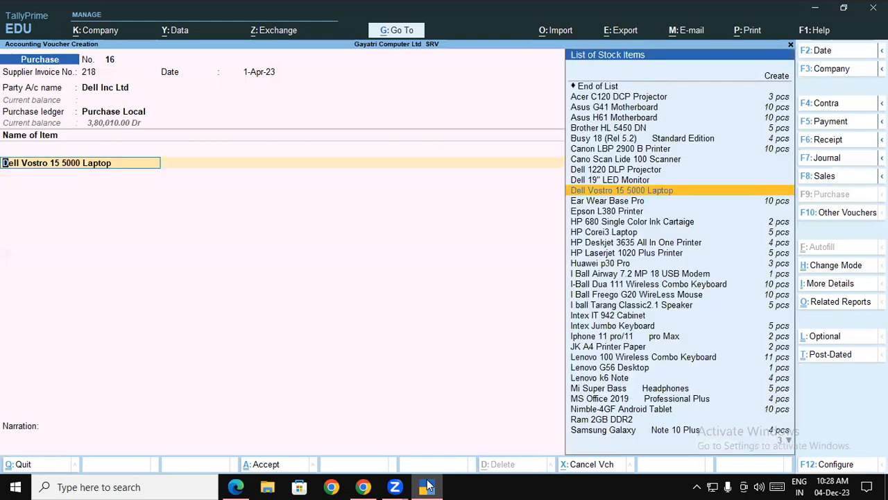
key(F11)
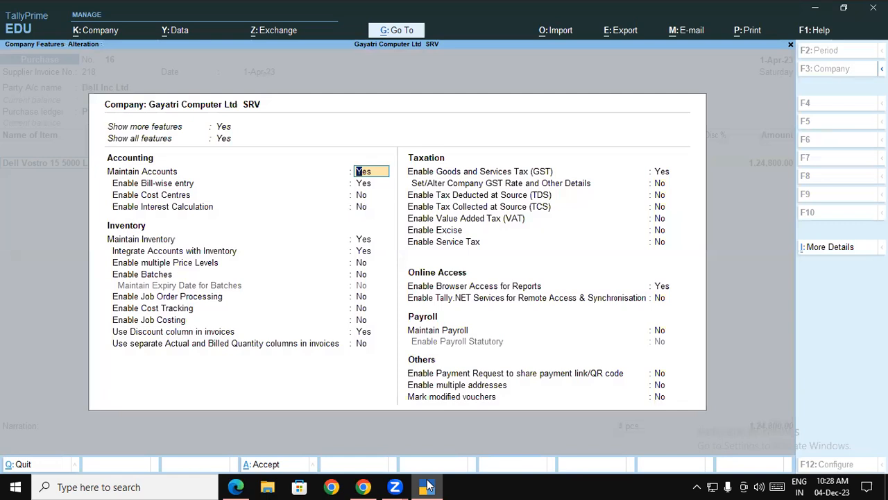
key(space)
key(Escape)
Step: In voucher configuration, show more and all configurations and enable Provide Additional Descriptions for Stock Items
key(F12)
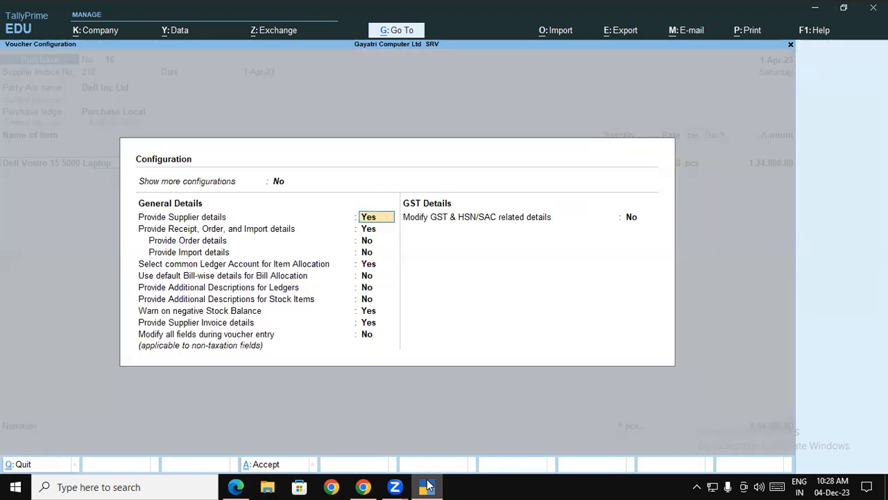
click(279, 182)
text(y)
key(Return)
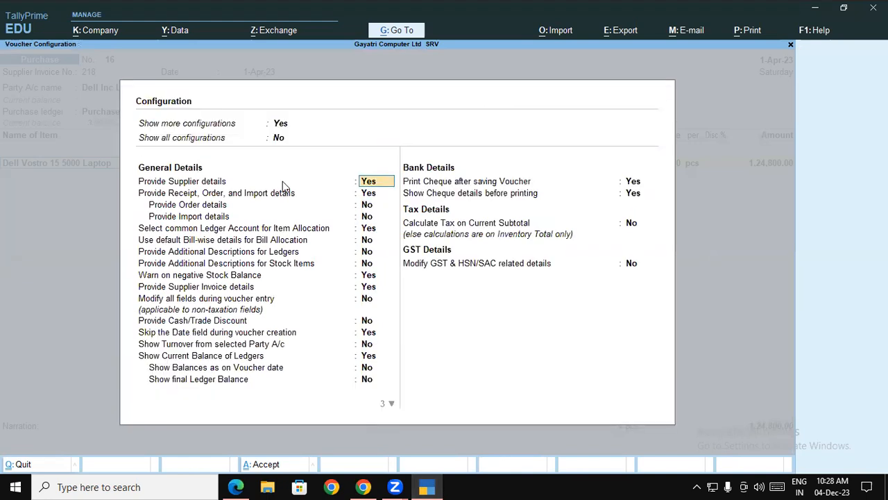
click(292, 138)
text(y)
key(Return)
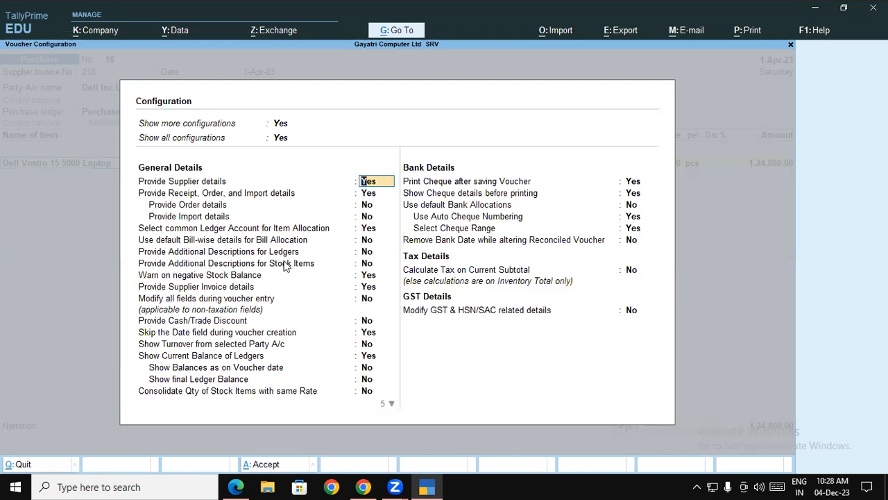
click(365, 266)
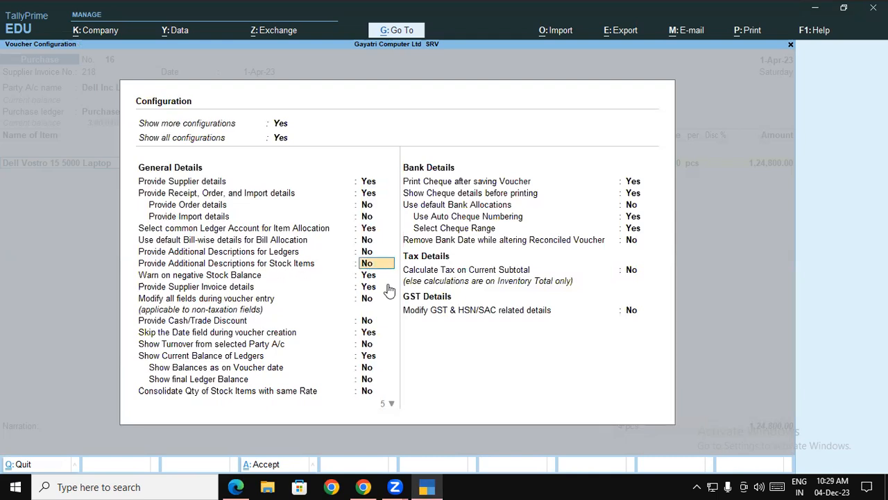
text(y)
key(Return)
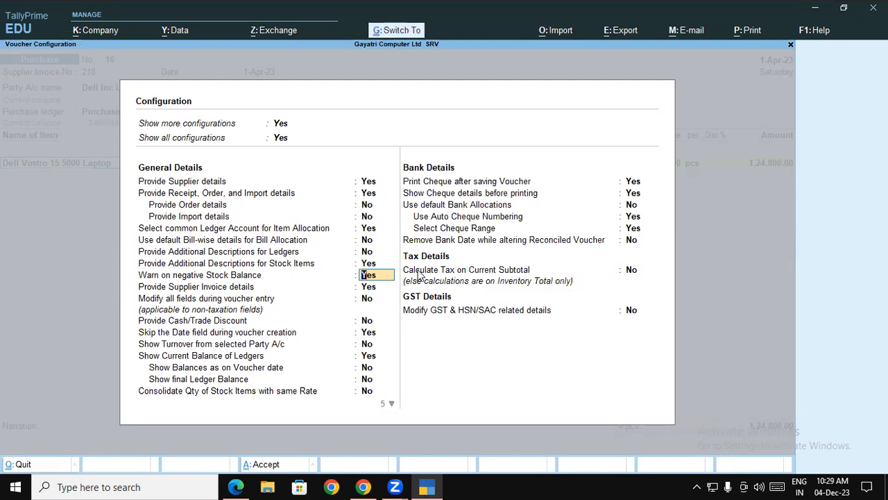
key(ctrl+a)
key(Return)
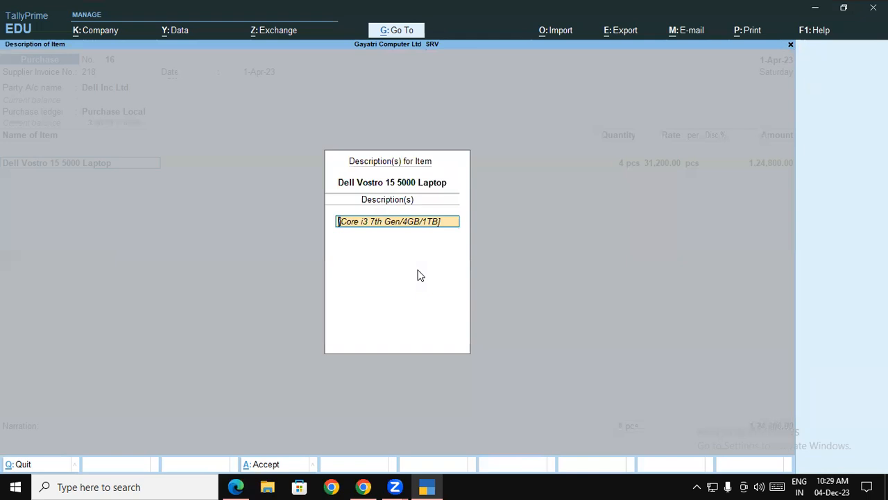
Step: Accept the laptop's description [Core i3 7th Gen/4GB/1TB] on the invoice line
key(Return)
key(Return)
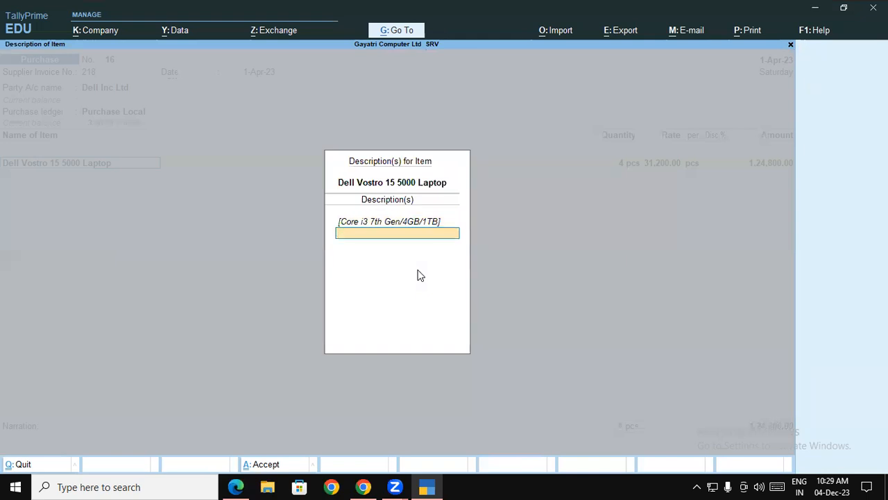
key(Return)
key(Return)
key(Return)
key(Return)
key(Return)
key(Return)
key(Return)
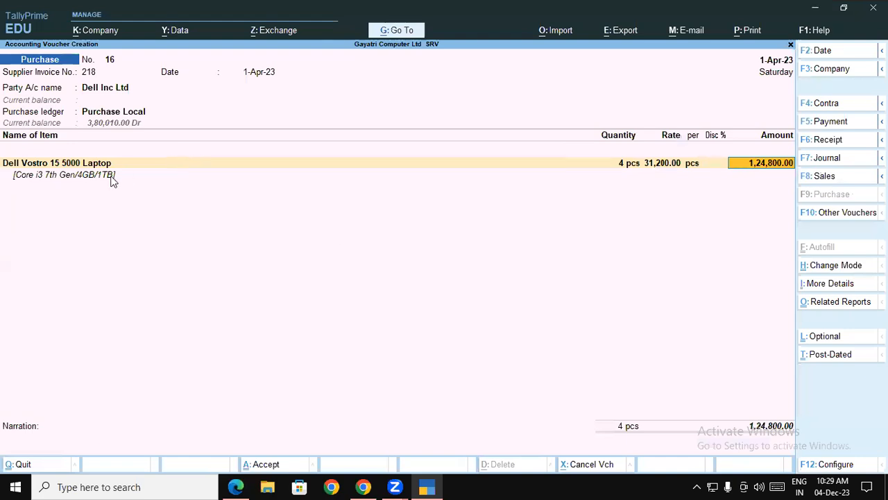
Step: Open the Dell Vostro laptop's stock item alteration and review its configuration
click(87, 169)
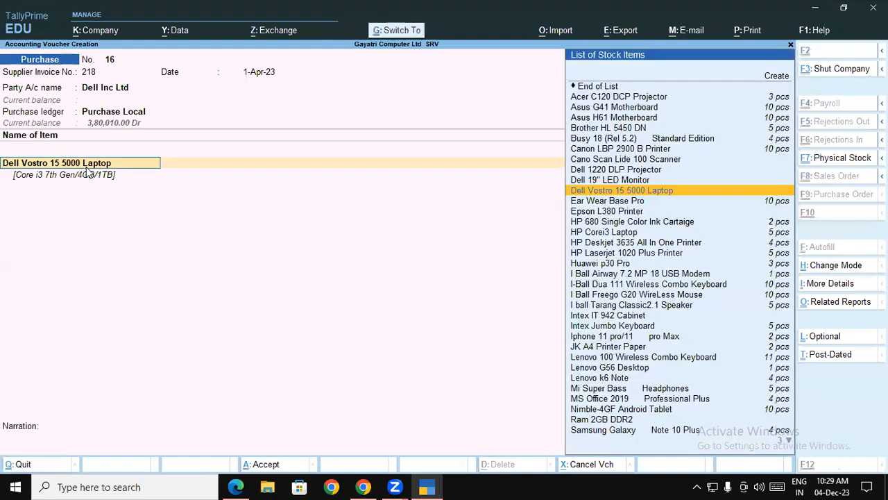
key(ctrl+Return)
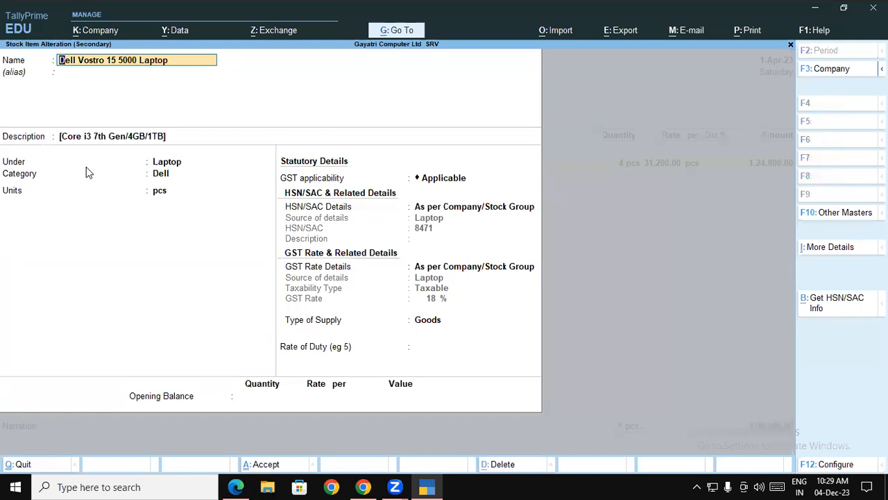
key(F12)
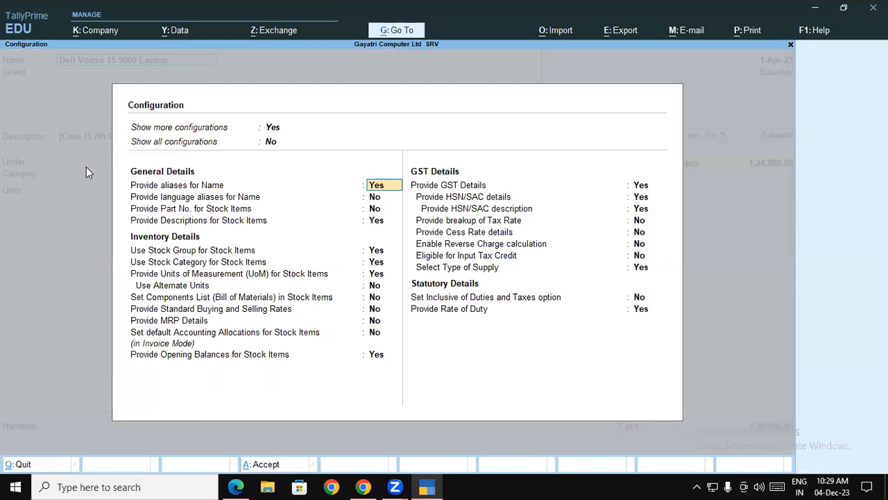
key(ctrl+a)
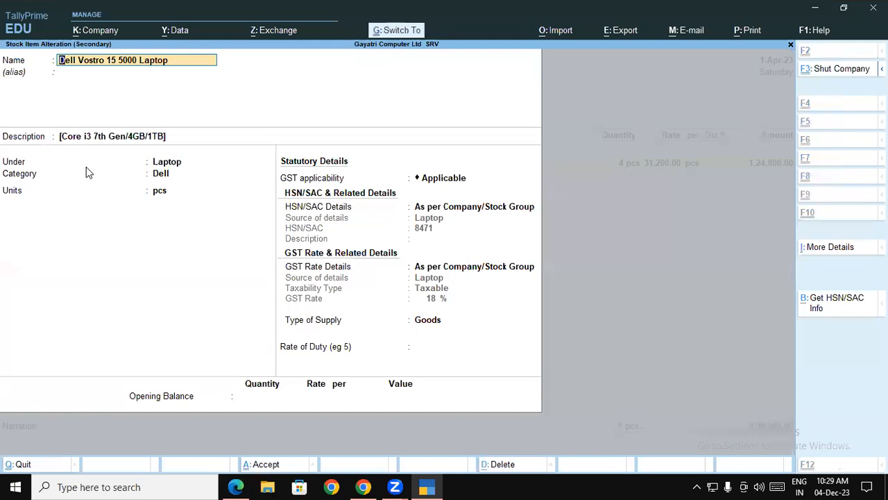
Step: Accept the laptop's stock item alteration, return to its invoice line and check the voucher configuration
key(ctrl+a)
key(Return)
key(Return)
key(Return)
key(Return)
key(Return)
key(Return)
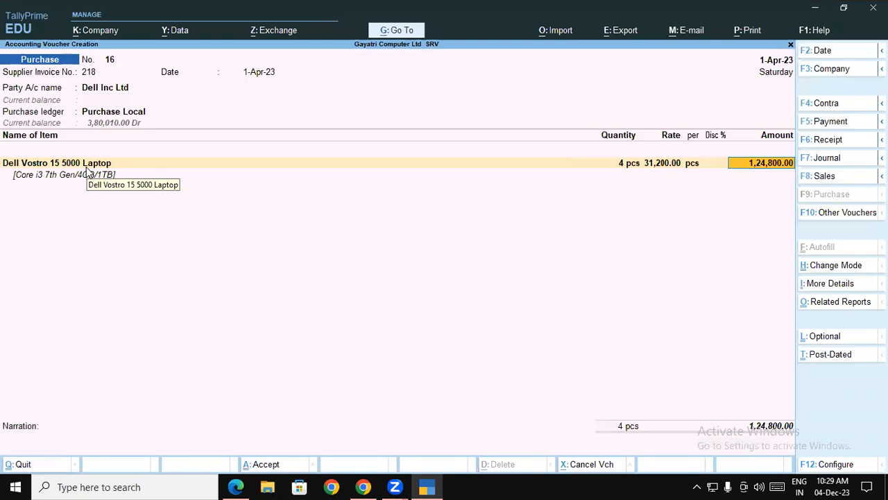
key(F12)
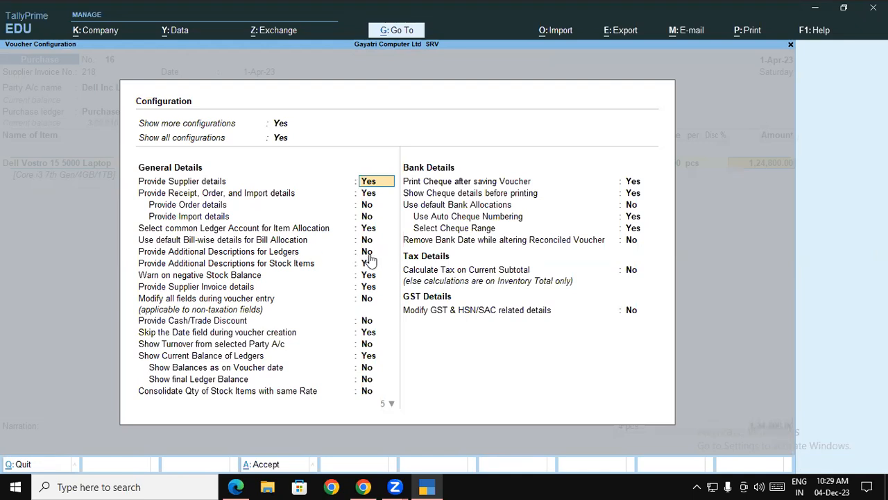
key(Escape)
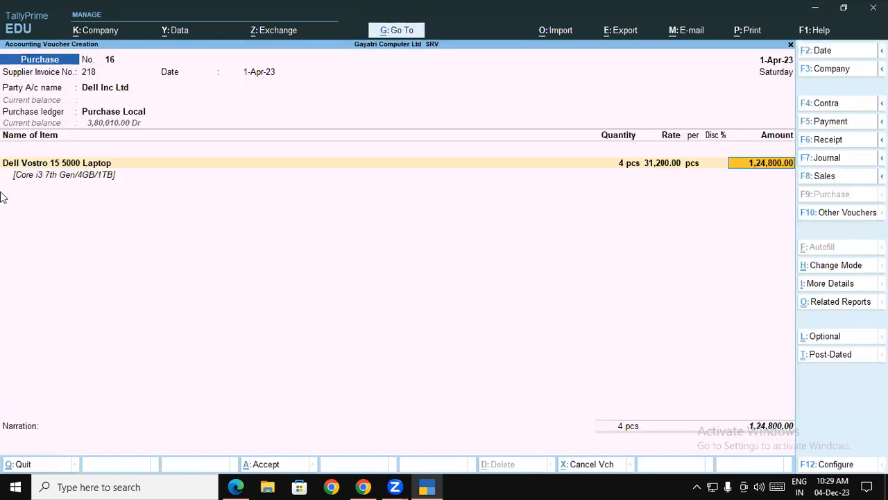
Step: Add Dell 19" LED Monitor as the second item on the invoice, leaving its description blank
click(59, 176)
key(Return)
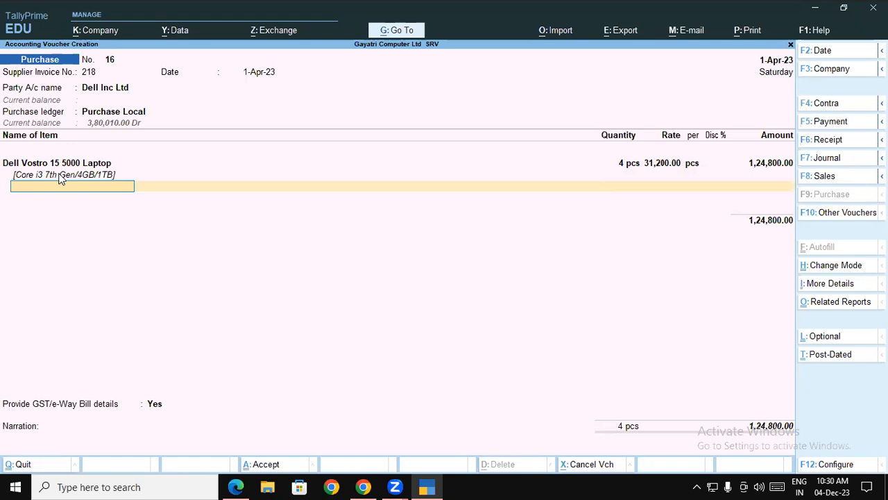
key(Return)
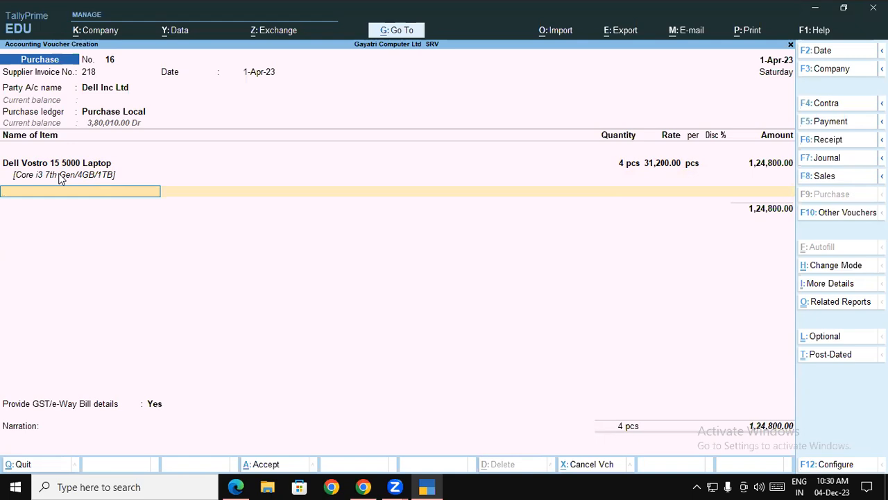
text(De)
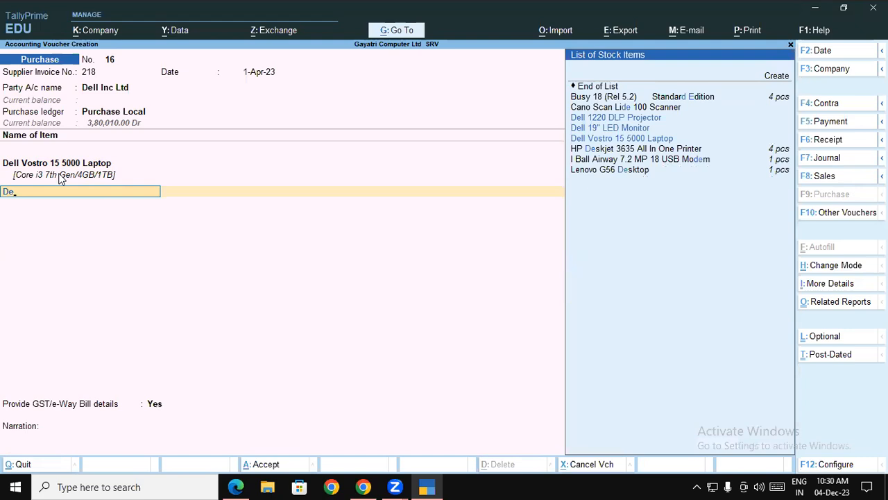
key(Down)
key(Return)
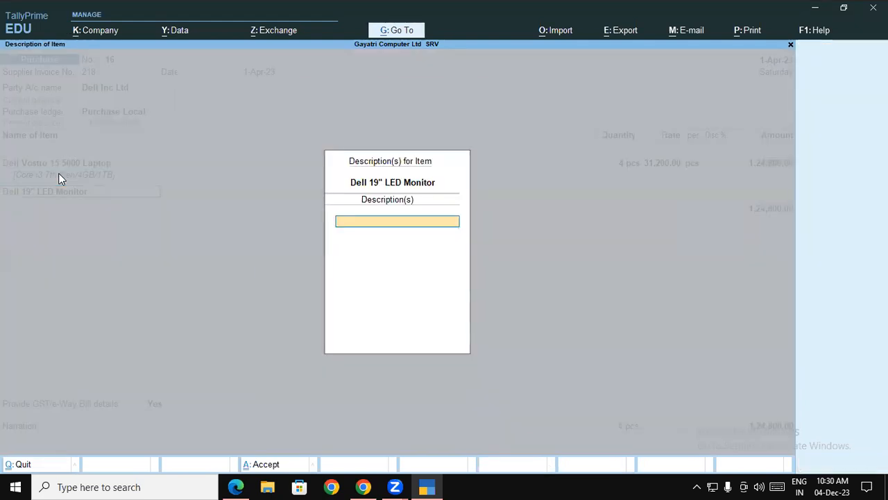
key(Return)
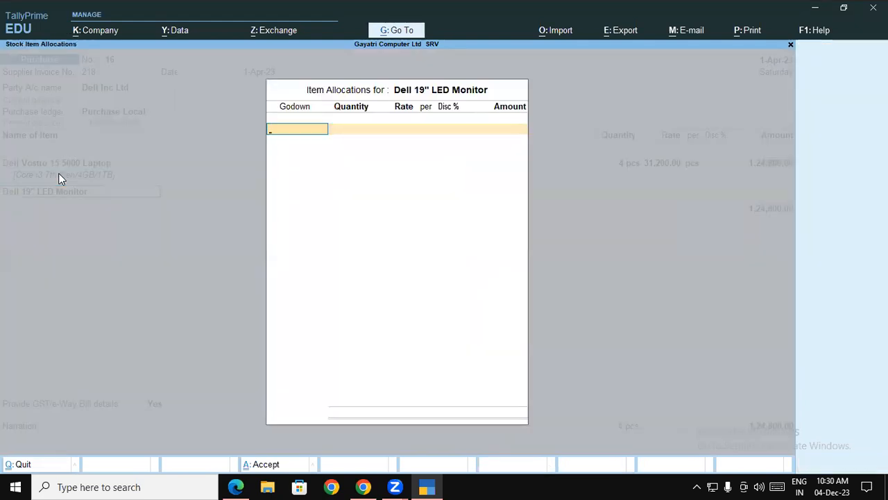
Step: Allocate 1 pcs of the monitor to Warehouse as a free item with no rate
key(Return)
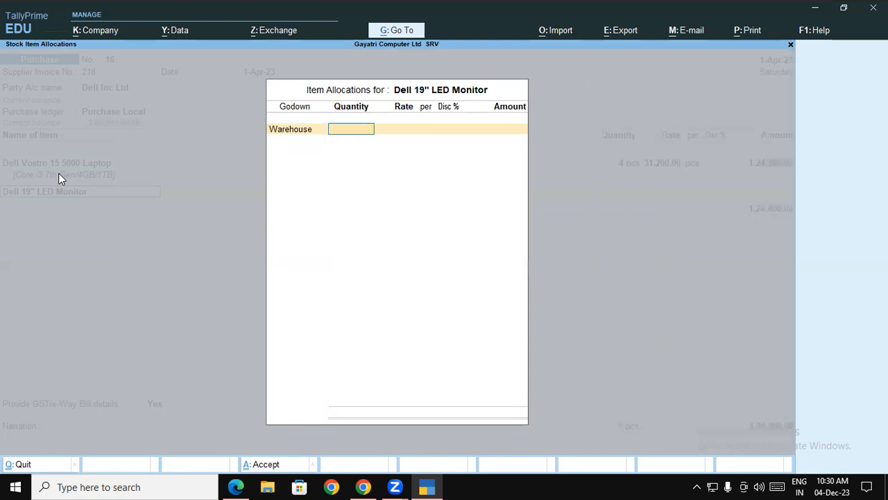
text(1)
key(Return)
key(Return)
Step: Add the CGST and SGST ledgers to the invoice, accepting their calculated amounts
key(Return)
key(Return)
key(Return)
key(Return)
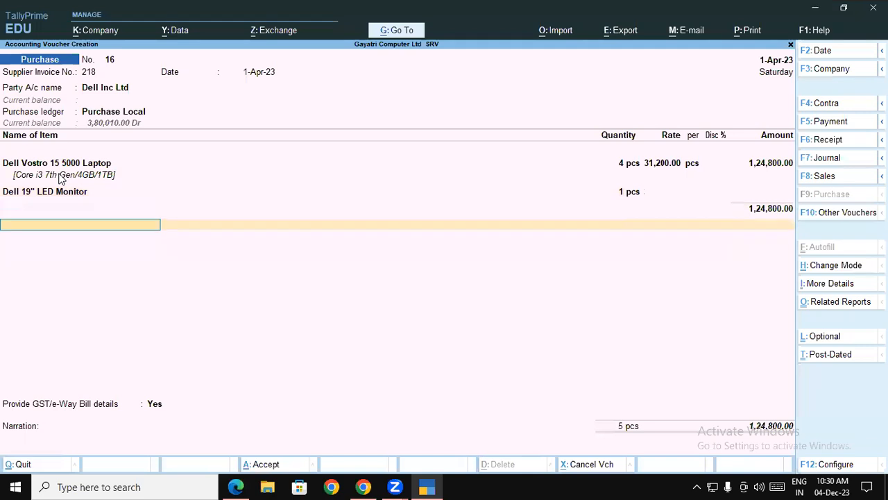
text(cg)
key(Return)
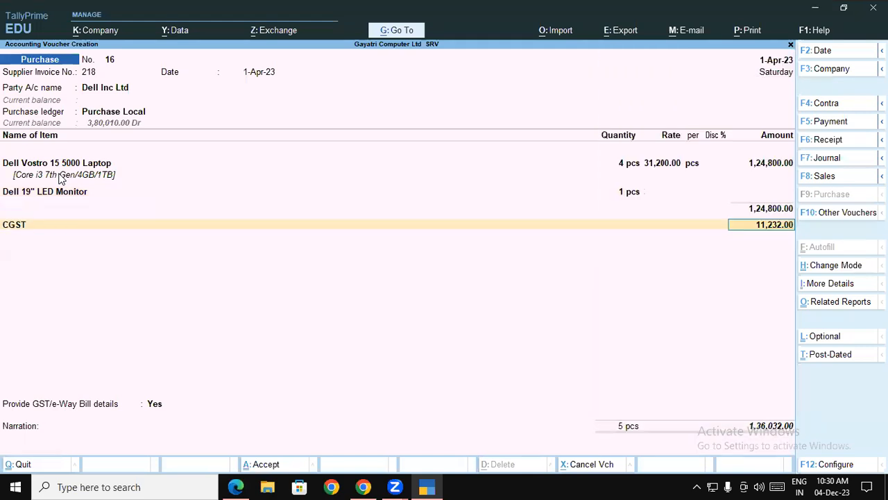
key(Return)
text(sg)
key(Return)
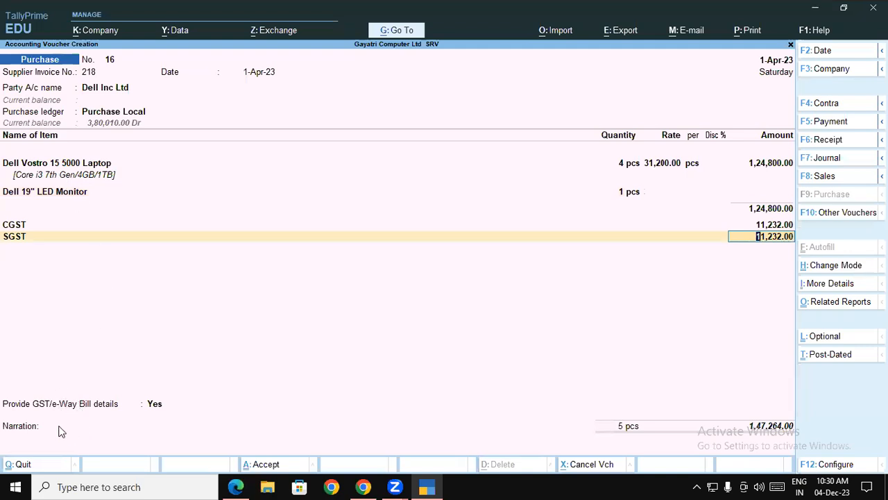
click(425, 486)
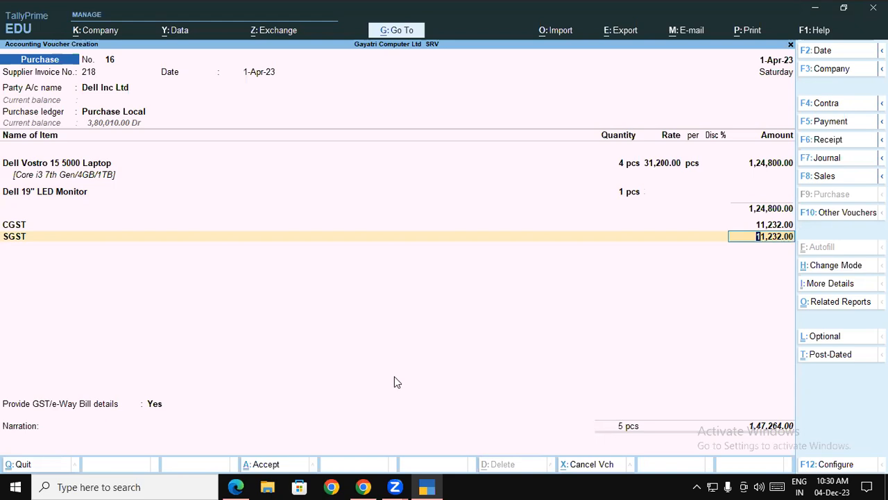
key(Return)
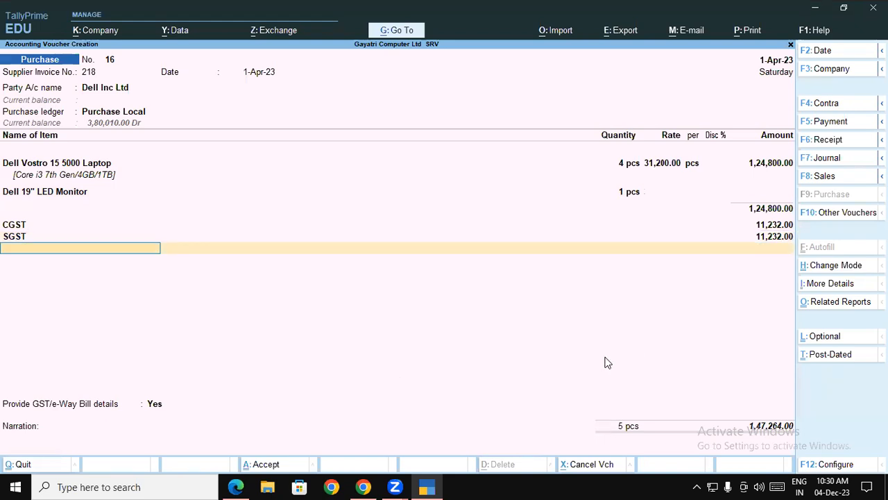
Step: Save the Dell purchase voucher
key(Return)
key(Up)
key(Return)
key(Return)
key(Return)
key(Return)
key(Return)
key(Return)
key(Return)
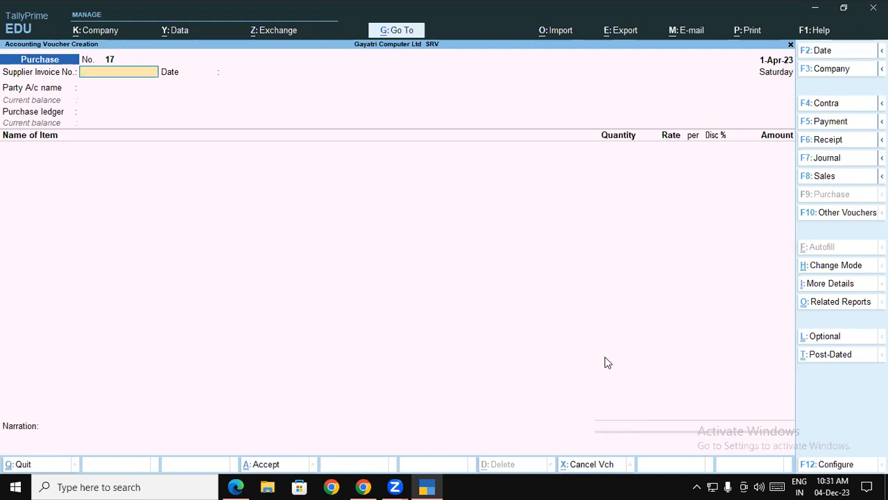
Step: Review the saved purchase voucher 16, then return to the new voucher
key(Page_Up)
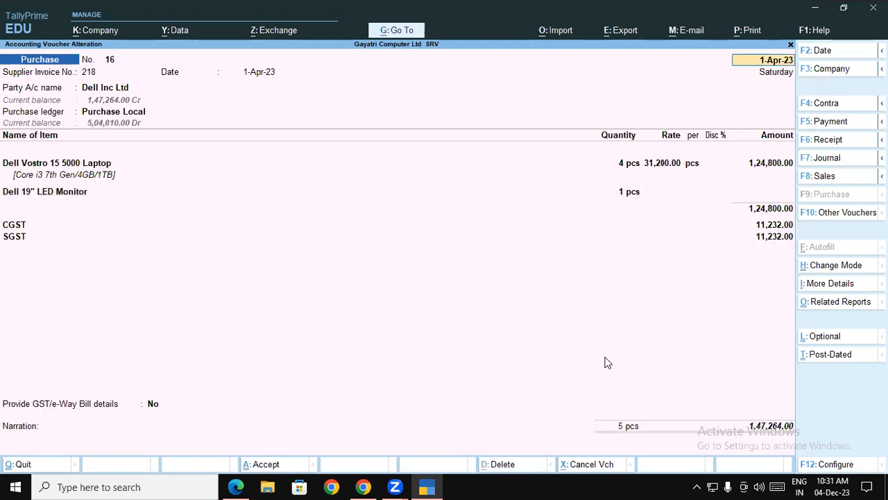
key(BackSpace)
key(Page_Down)
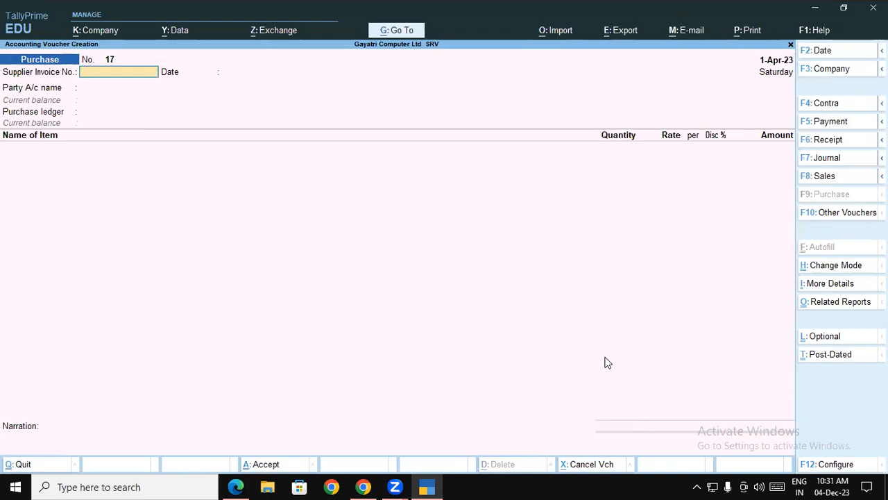
Step: Switch to the tutorial PDF and read the next exercise on separate actual and billed quantities
click(365, 482)
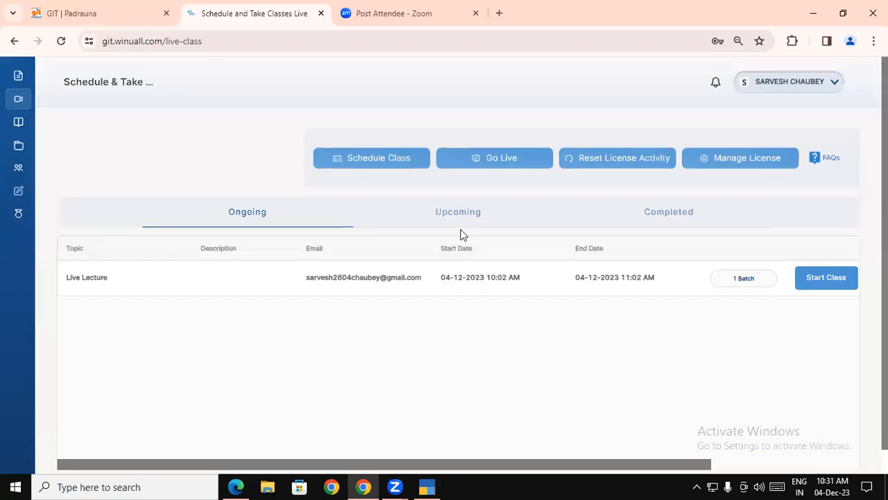
click(419, 481)
click(235, 486)
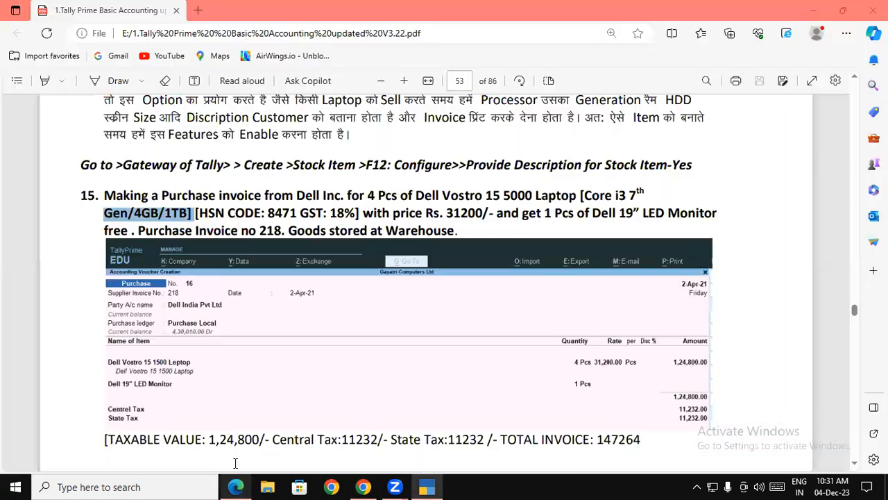
click(339, 254)
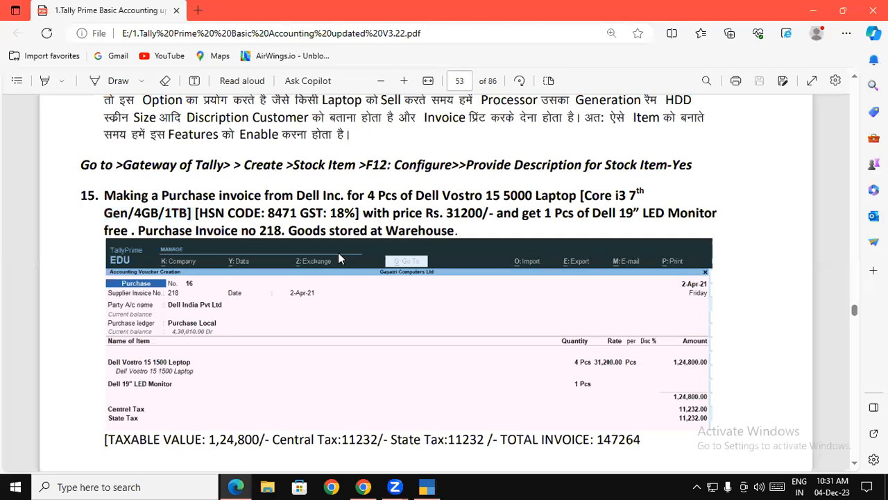
scroll(337, 253, down, 5)
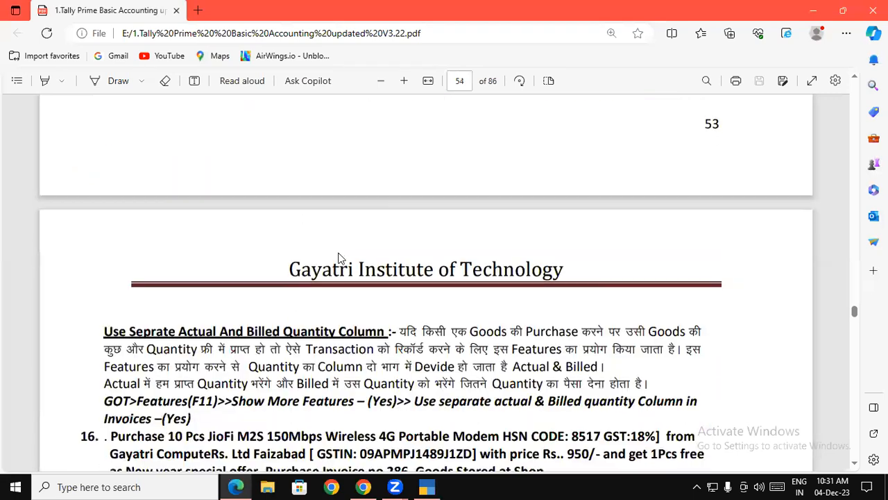
scroll(340, 258, up, 3)
scroll(340, 258, down, 2)
scroll(340, 258, down, 1)
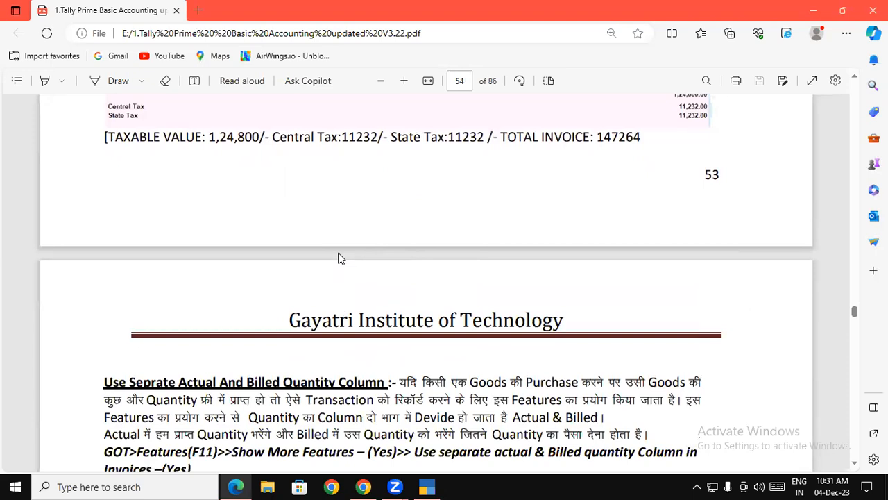